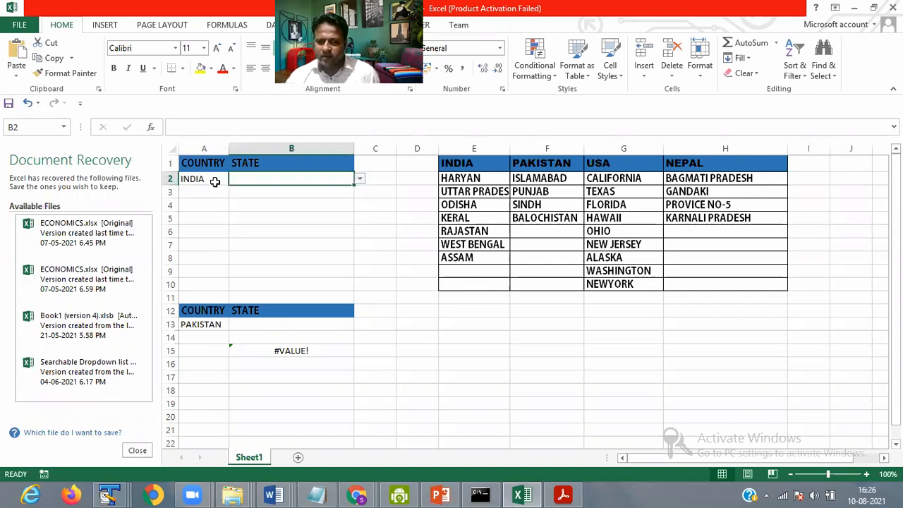
Step: Choose USA as the country in A2 and view the dependent state list in B2
click(225, 180)
click(234, 180)
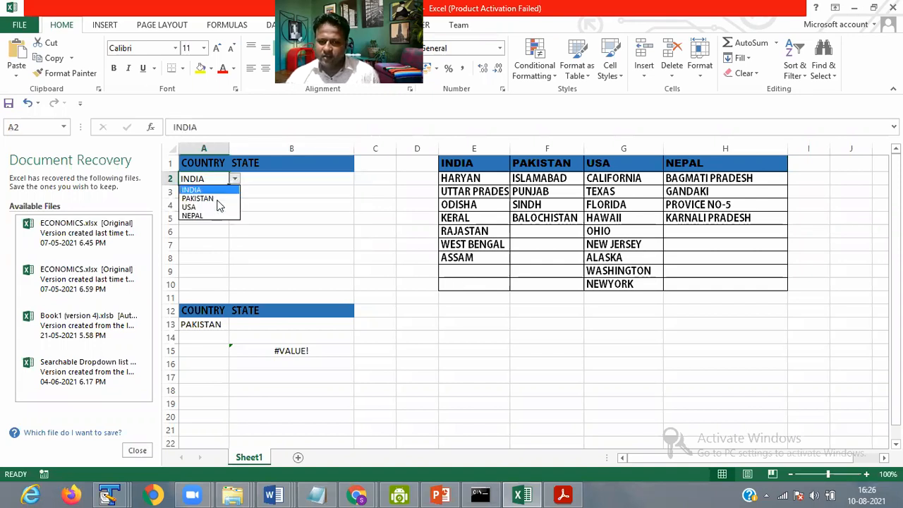
key(Return)
click(350, 181)
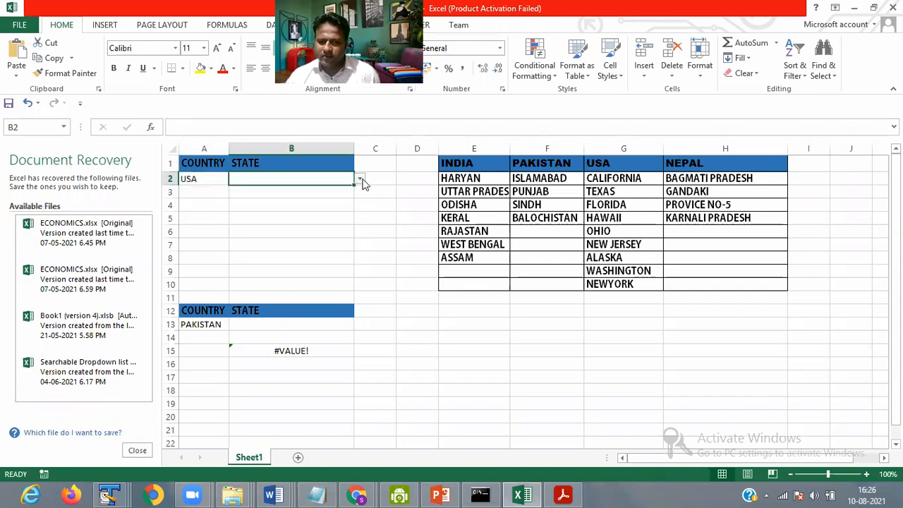
click(360, 179)
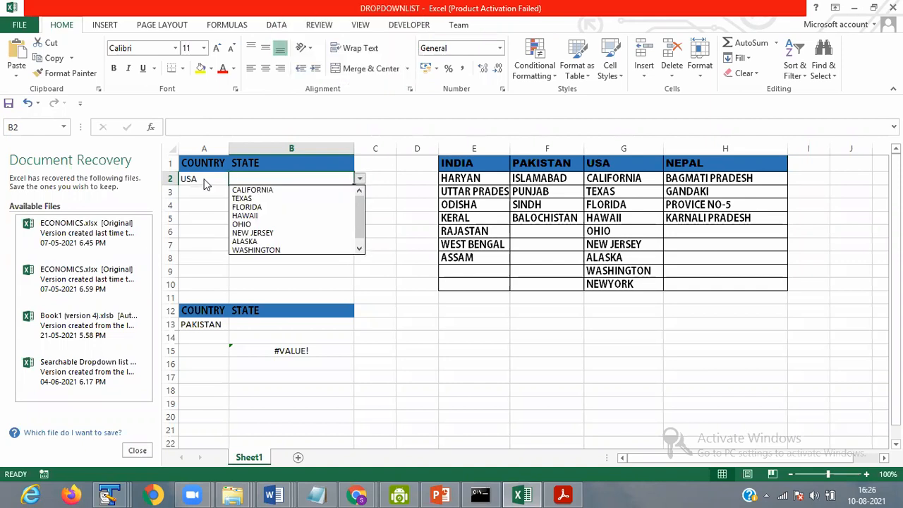
key(Escape)
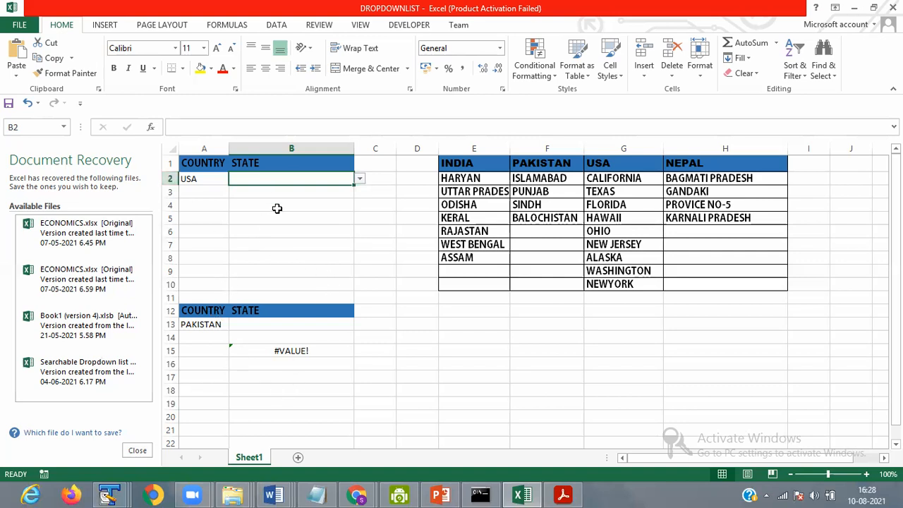
Step: Begin an OFFSET formula in the lower table's STATE cell B13 with the absolute reference $E$1 and a row offset of 1
click(204, 311)
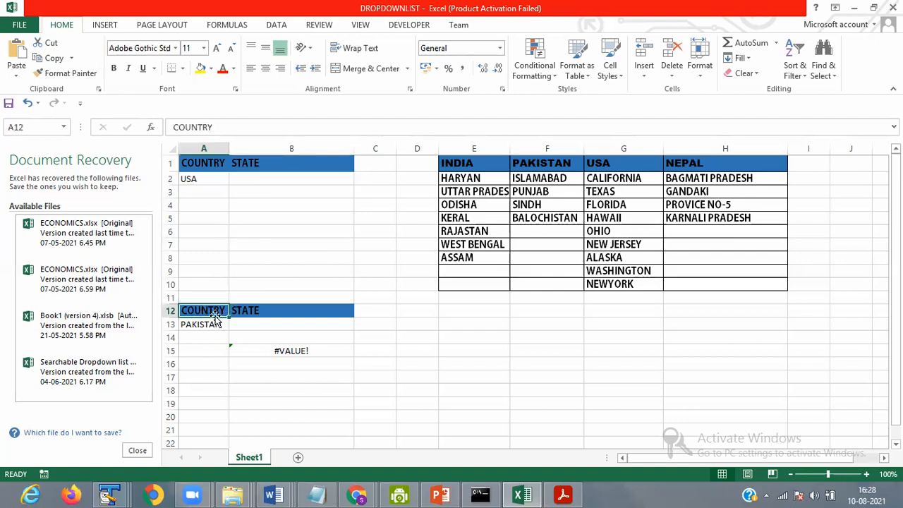
click(286, 336)
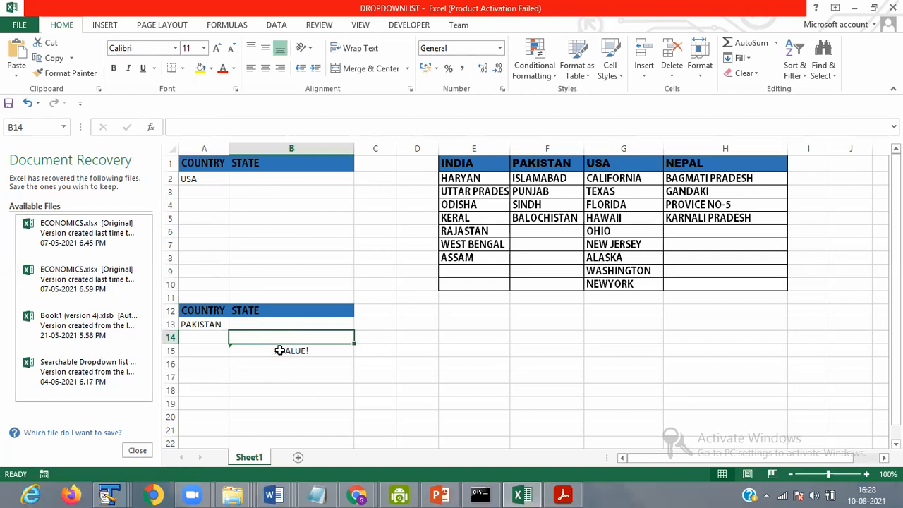
click(282, 347)
click(273, 325)
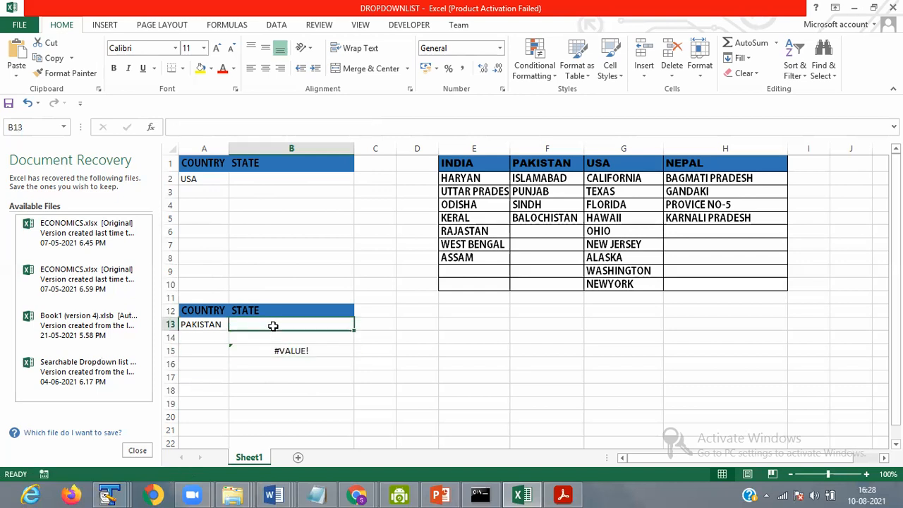
text(=OO)
key(BackSpace)
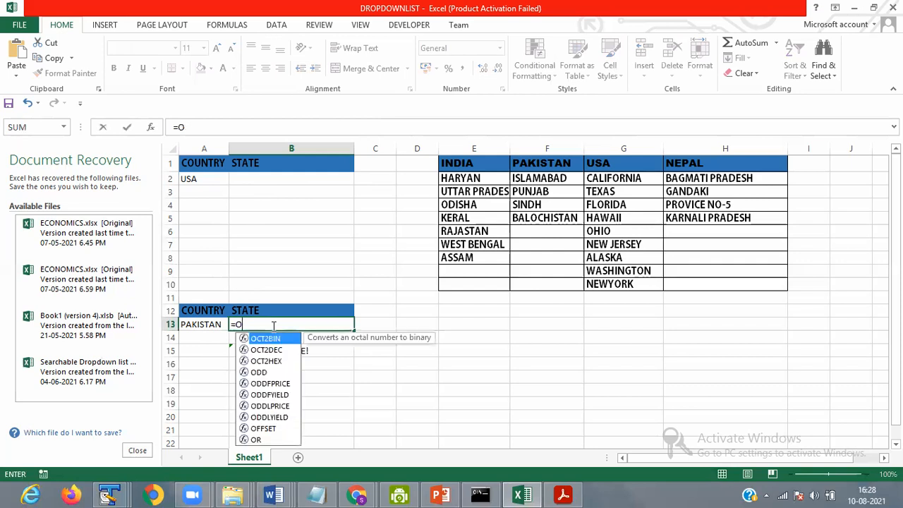
text(FFSET)
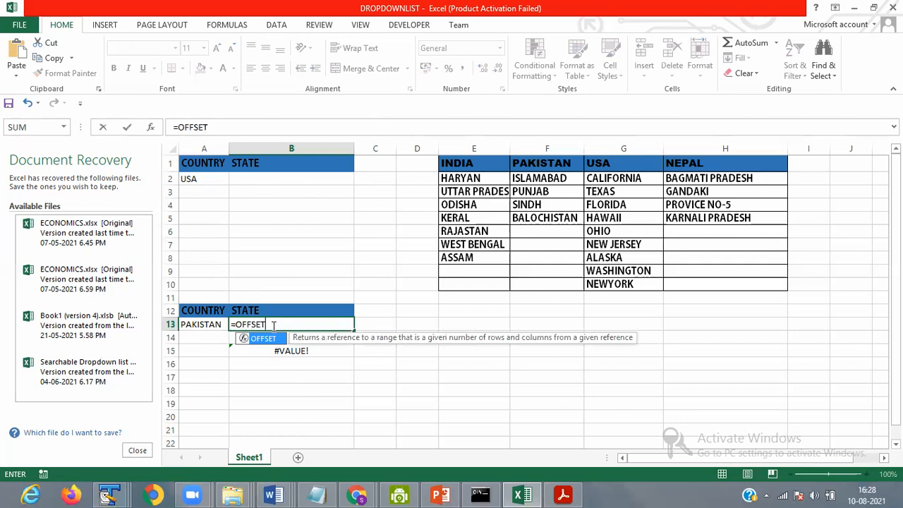
text(()
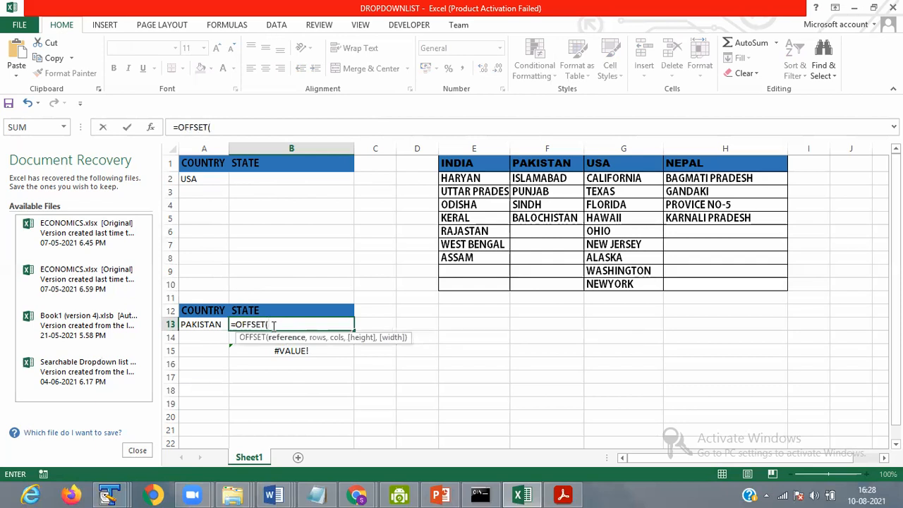
click(446, 167)
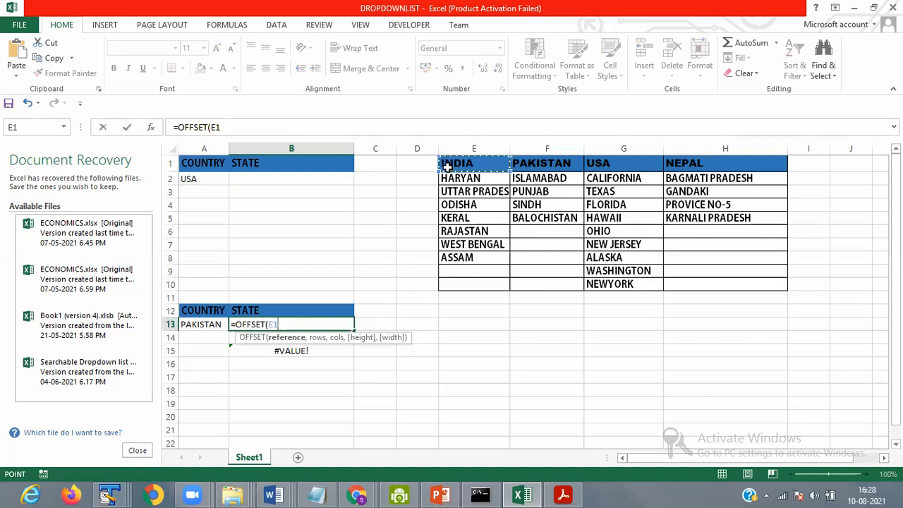
key(F4)
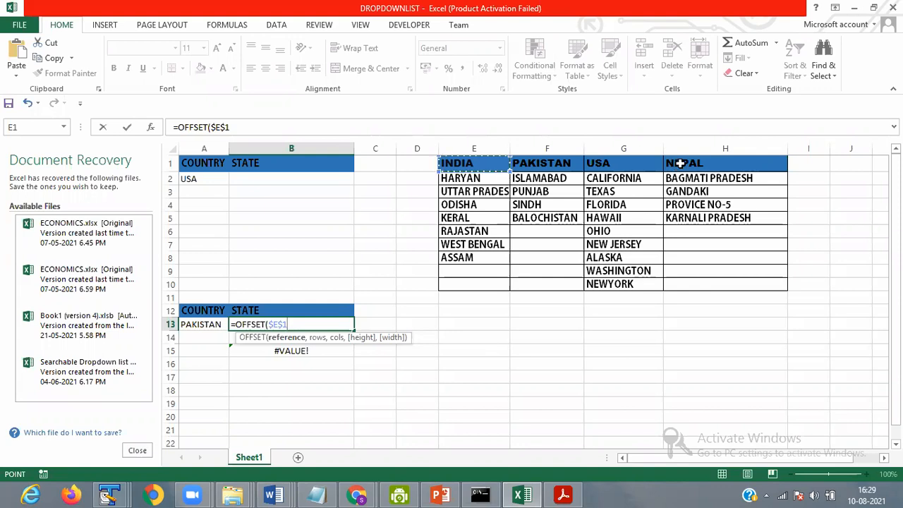
text(,)
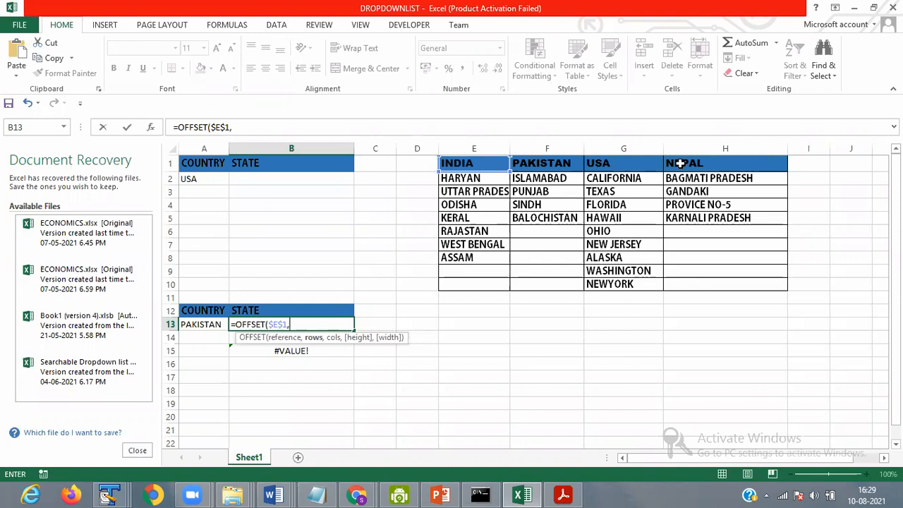
text(1)
text(,)
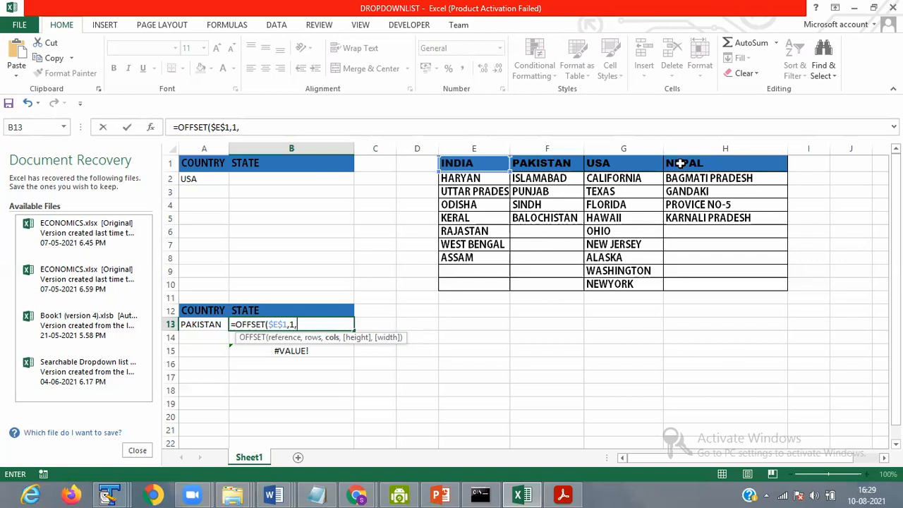
Step: Add MATCH($A$13,$E$1:$H$1,0)-1 as the column offset argument of the OFFSET formula
text(MA)
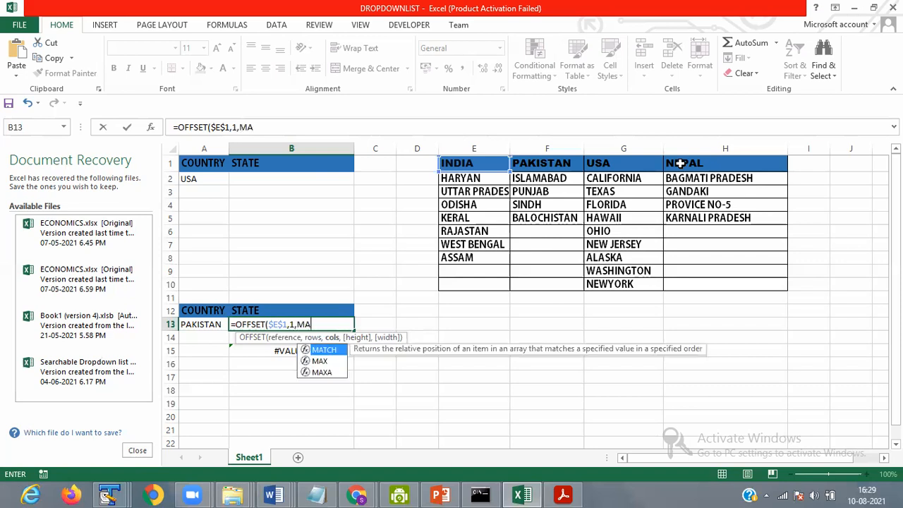
text(TC)
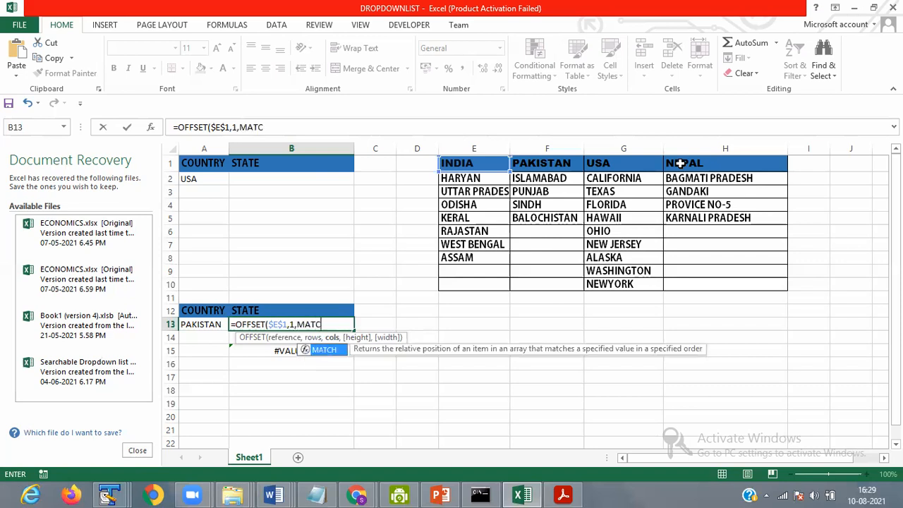
text(H()
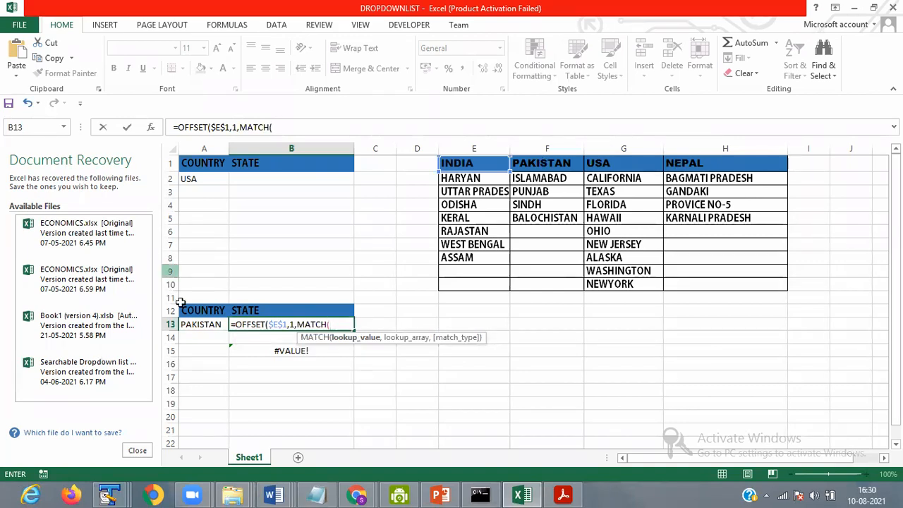
click(204, 324)
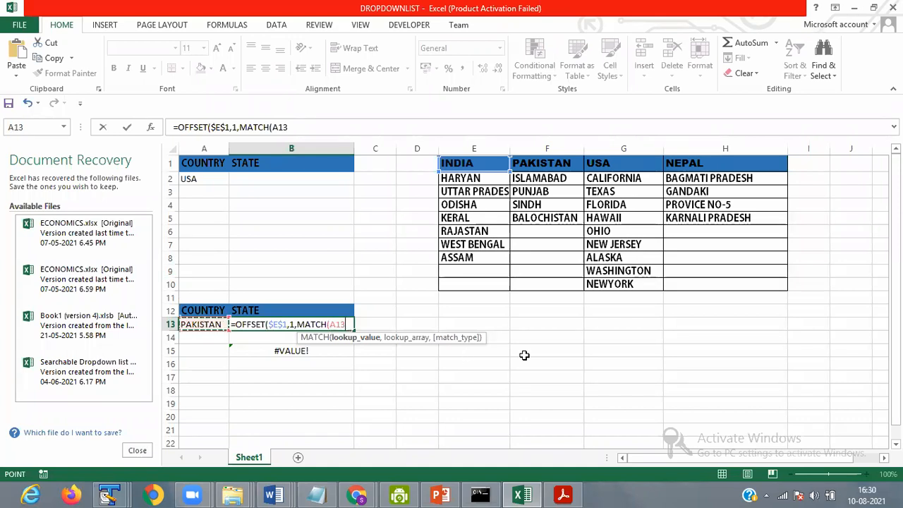
key(F4)
text(,)
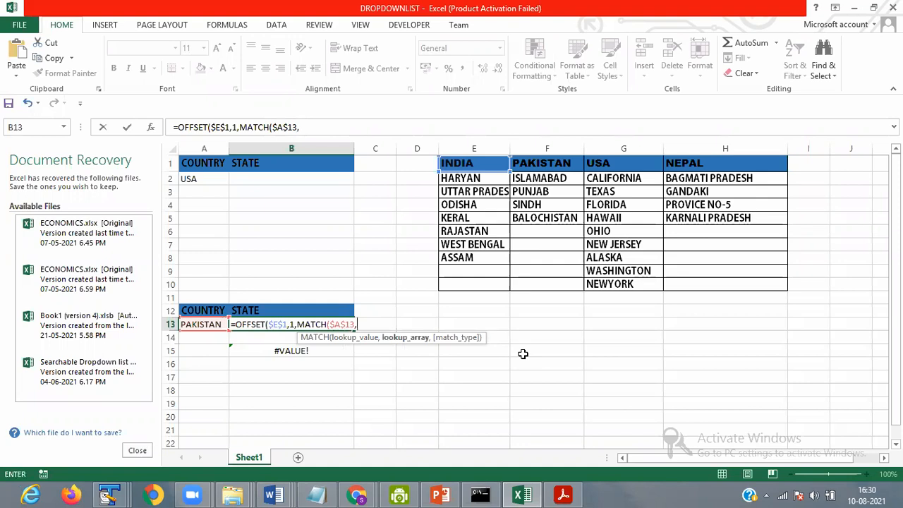
drag(455, 163, 706, 161)
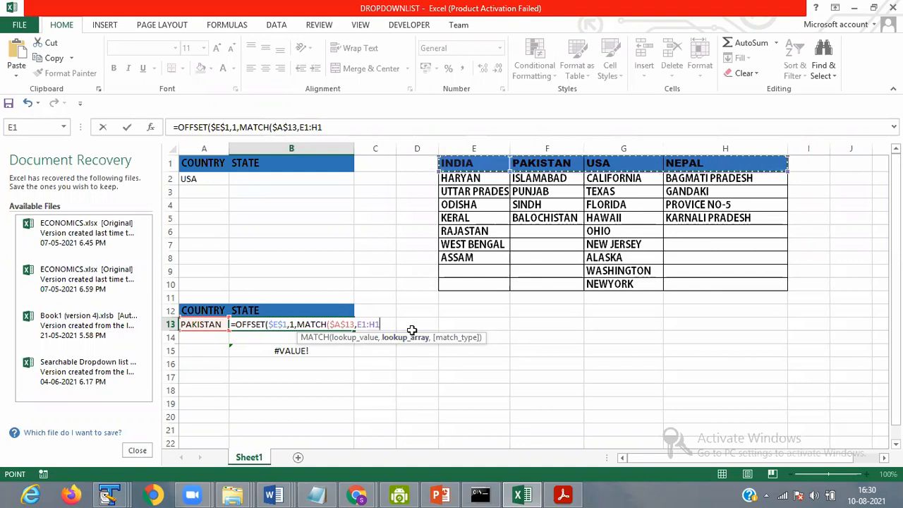
key(F4)
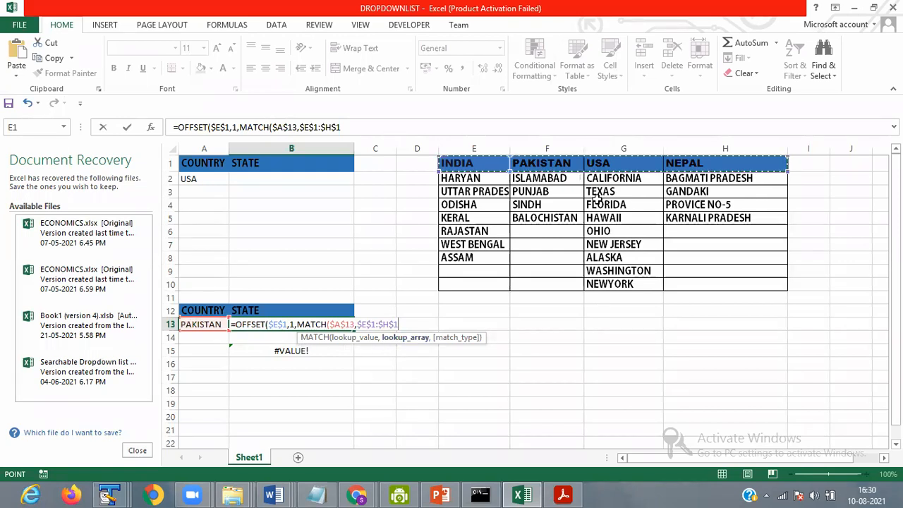
text(,)
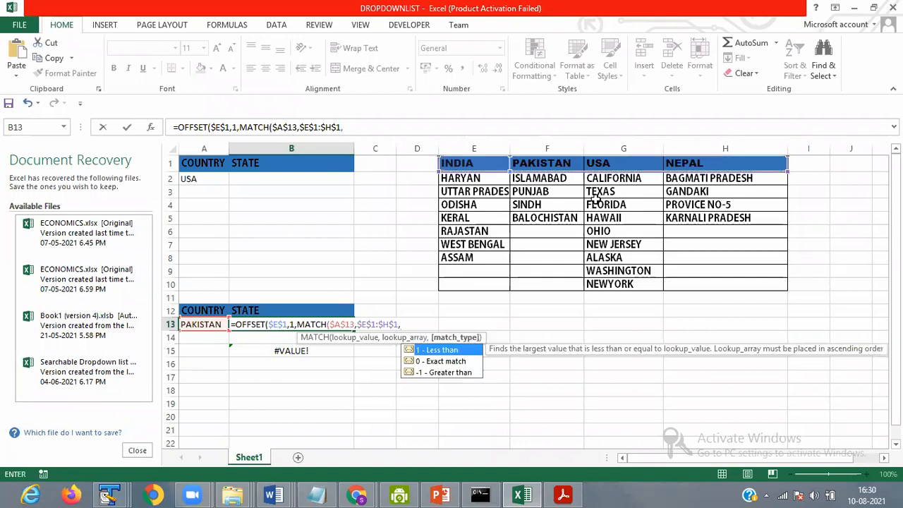
text(0))
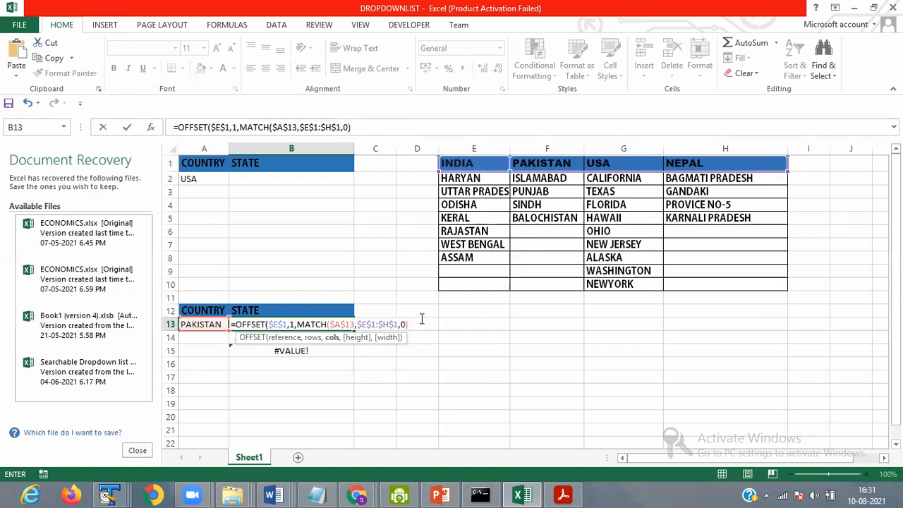
text(-1,)
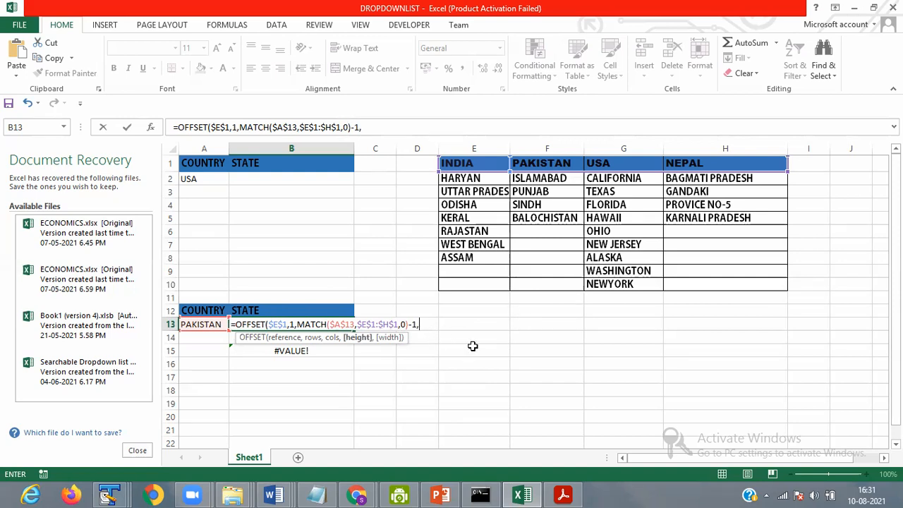
Step: Complete the OFFSET formula in B13 with a height of 10 and a width of 1
text(10)
text(,)
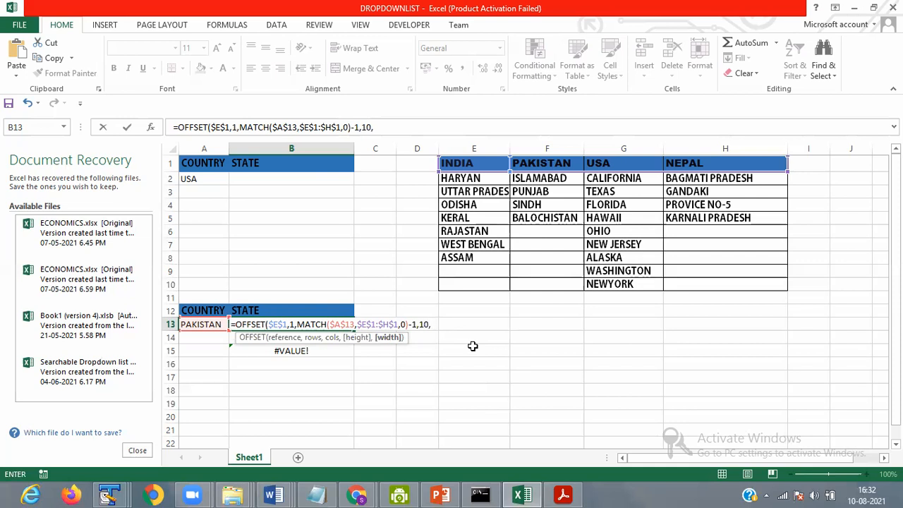
text(1))
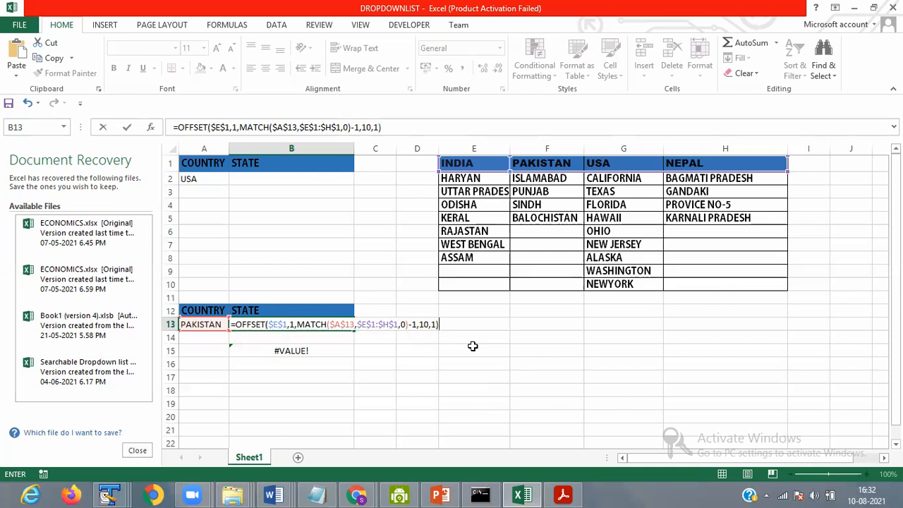
key(Return)
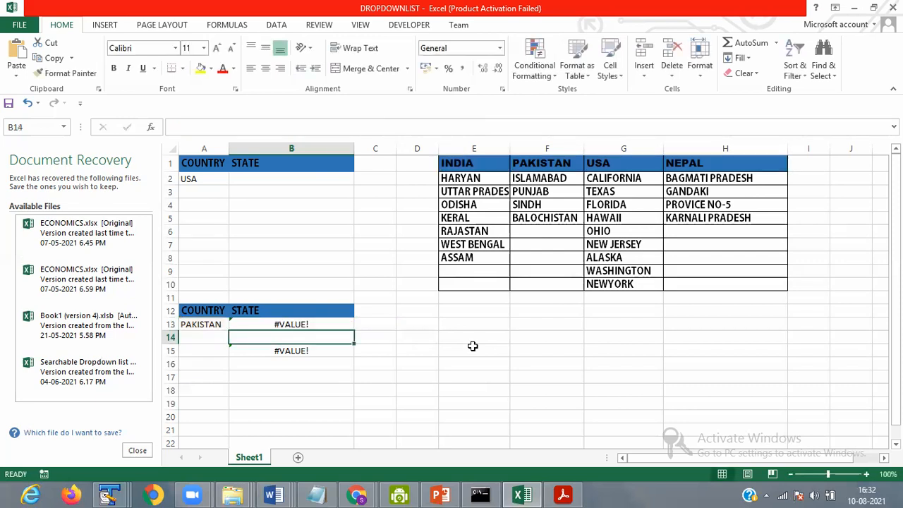
Step: Choose INDIA as the country in A13
click(207, 326)
click(234, 324)
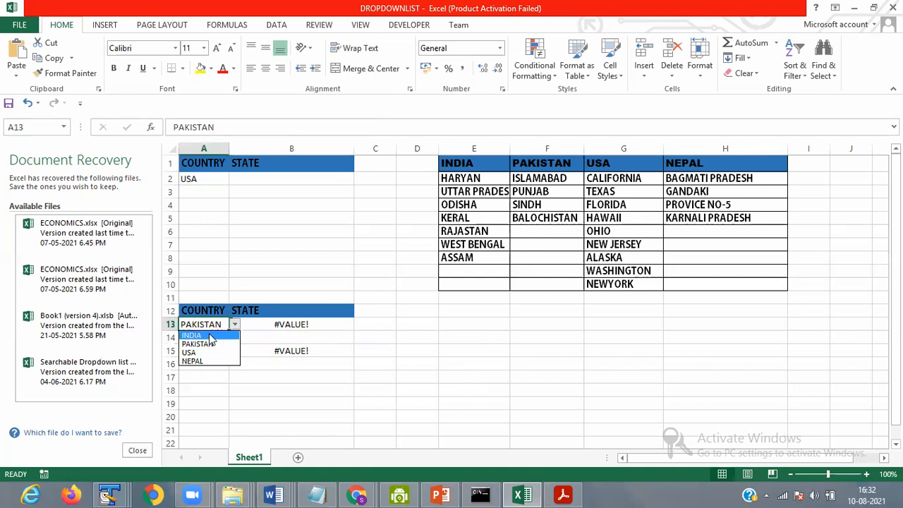
click(210, 336)
Step: Copy the OFFSET expression from B13's formula without its leading equals sign, leaving the formula in the cell
click(298, 324)
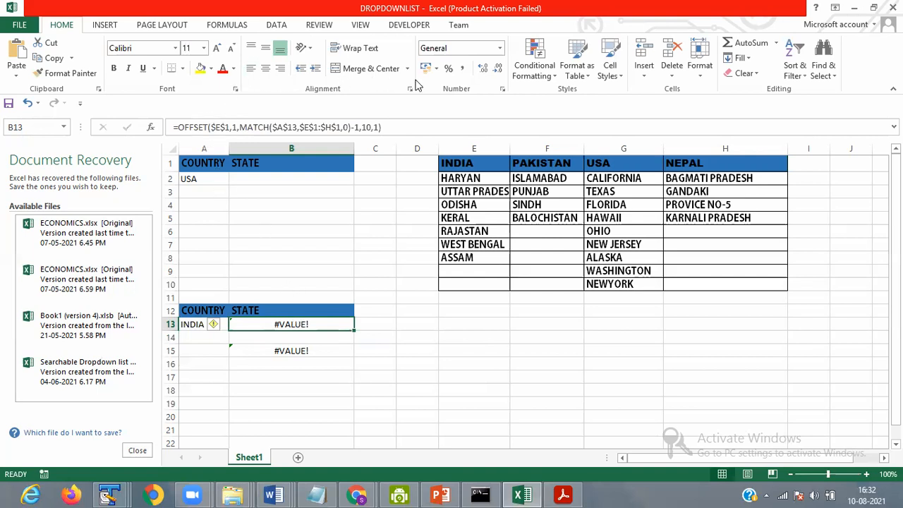
click(255, 127)
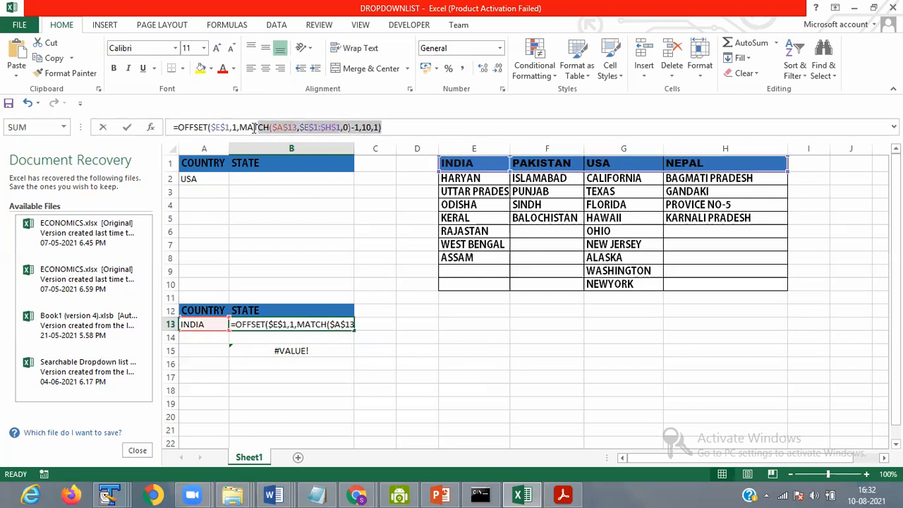
drag(255, 127, 173, 127)
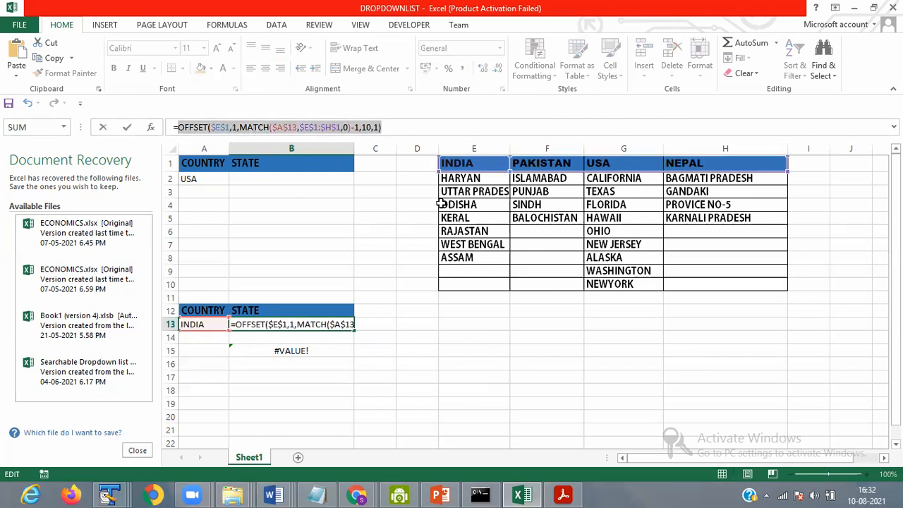
key(ctrl+c)
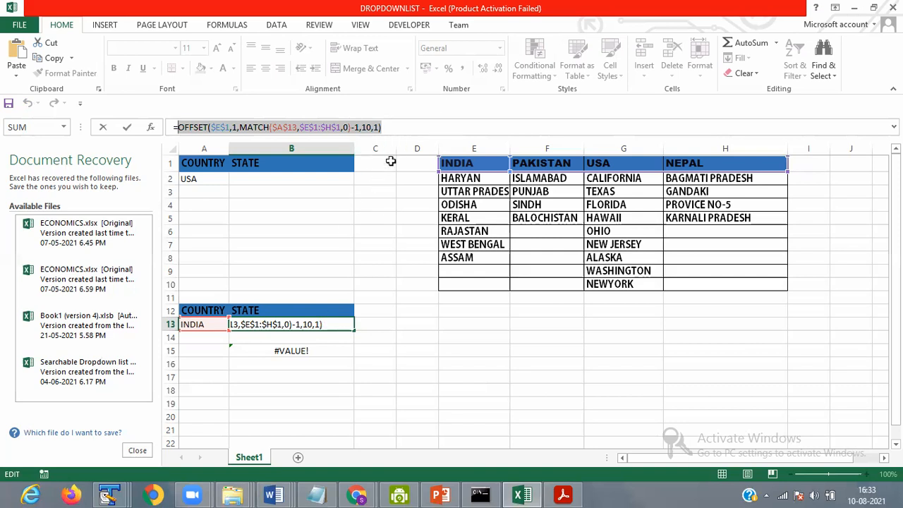
click(400, 129)
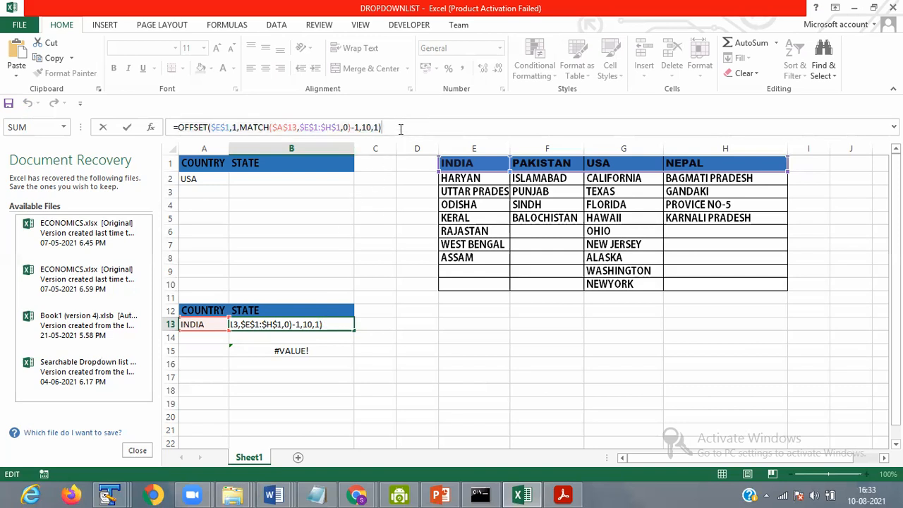
key(Return)
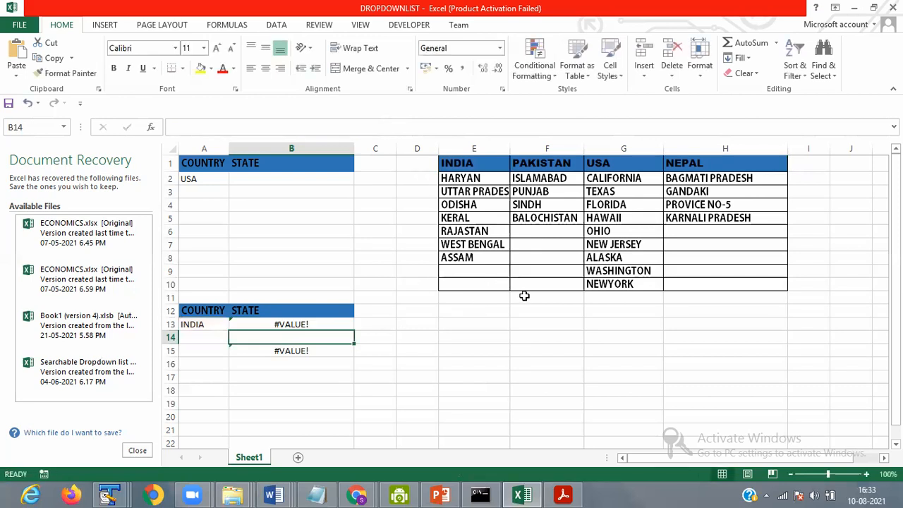
click(259, 400)
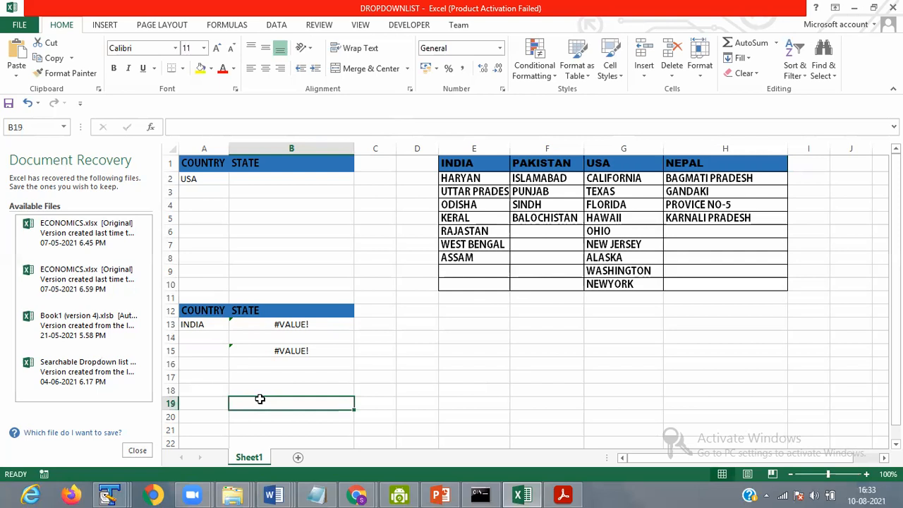
Step: Count the states under USA (G2:G10) in cell B19 with the formula =COUNTA(USA)
text(=)
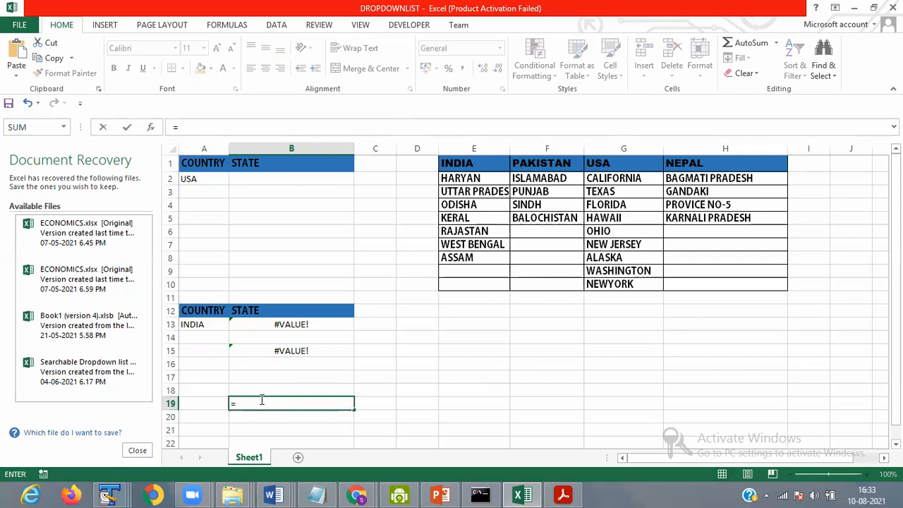
text(COM)
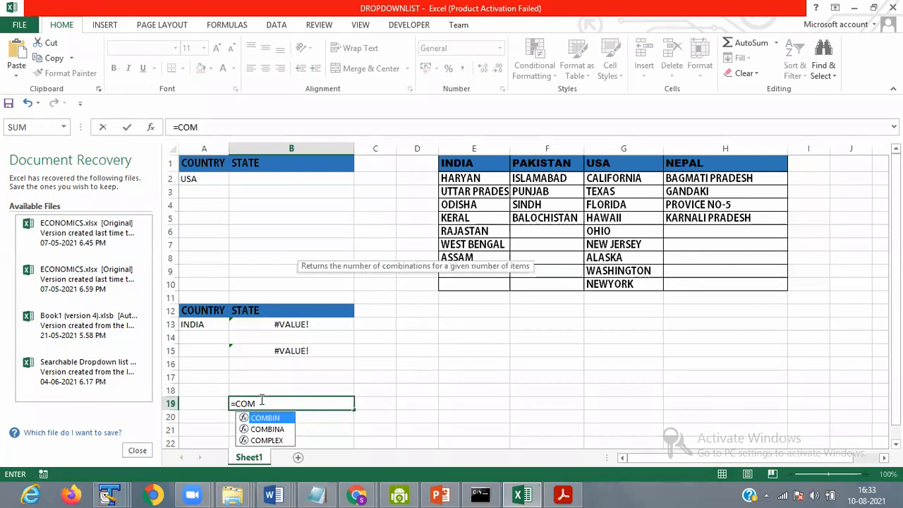
key(BackSpace)
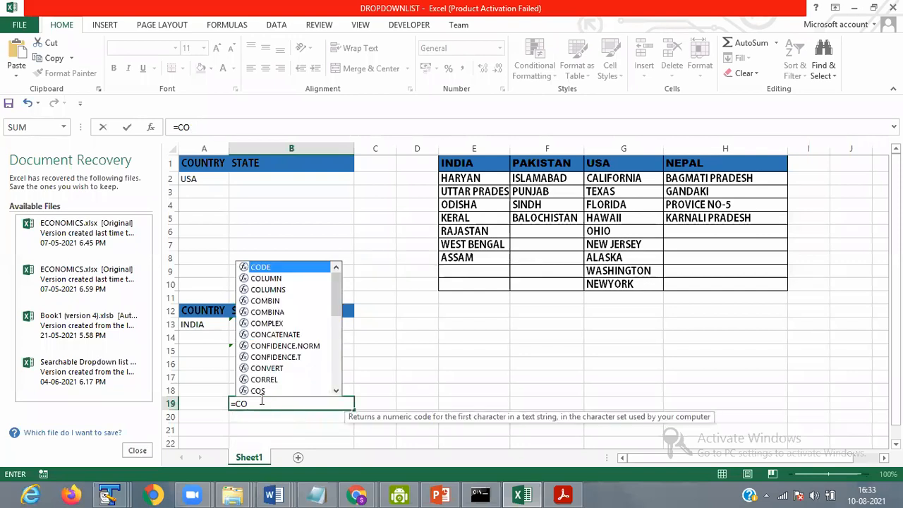
text(UNTA)
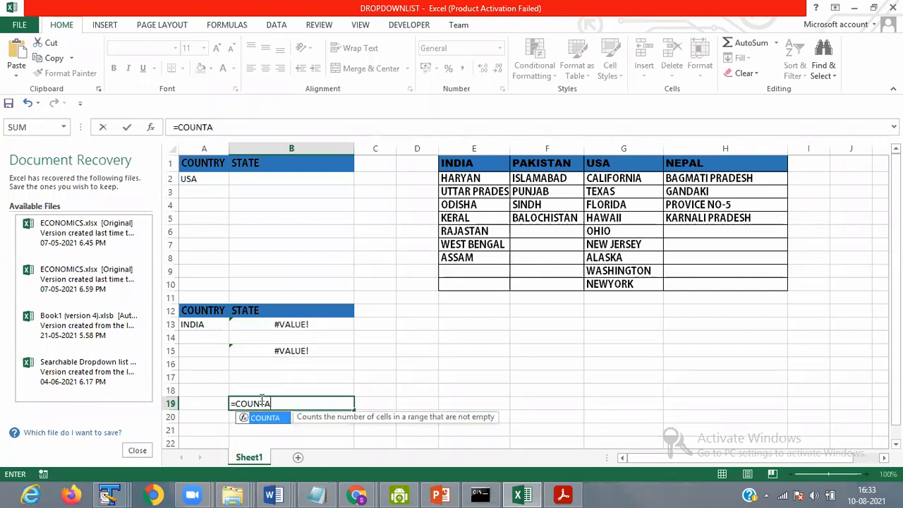
text(()
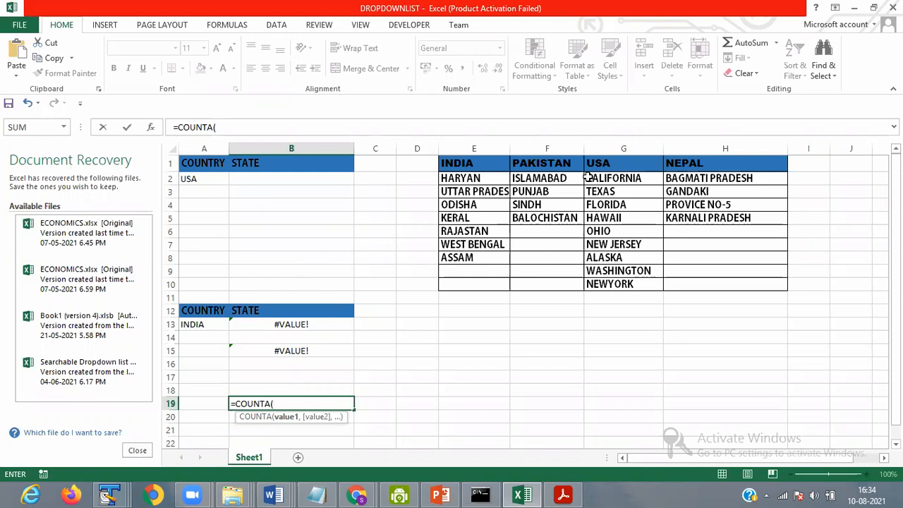
drag(608, 181, 610, 289)
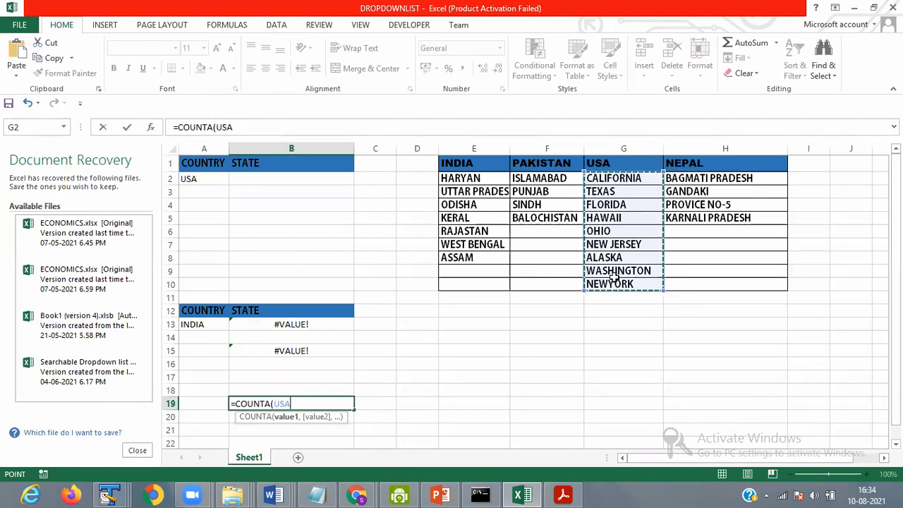
text())
key(Return)
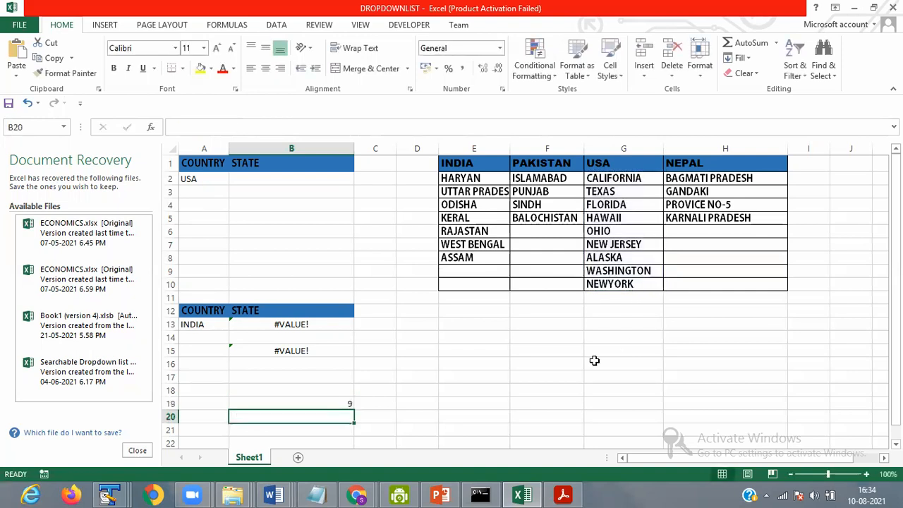
click(334, 402)
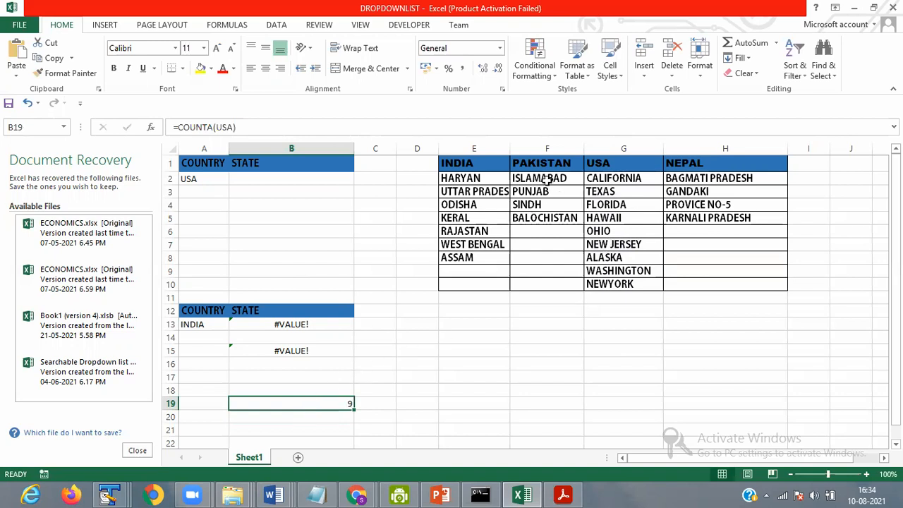
Step: Count the non-empty cells under PAKISTAN (F2:F10) in cell B20 with the formula =COUNTA(PAKISTAN)
drag(538, 173, 538, 275)
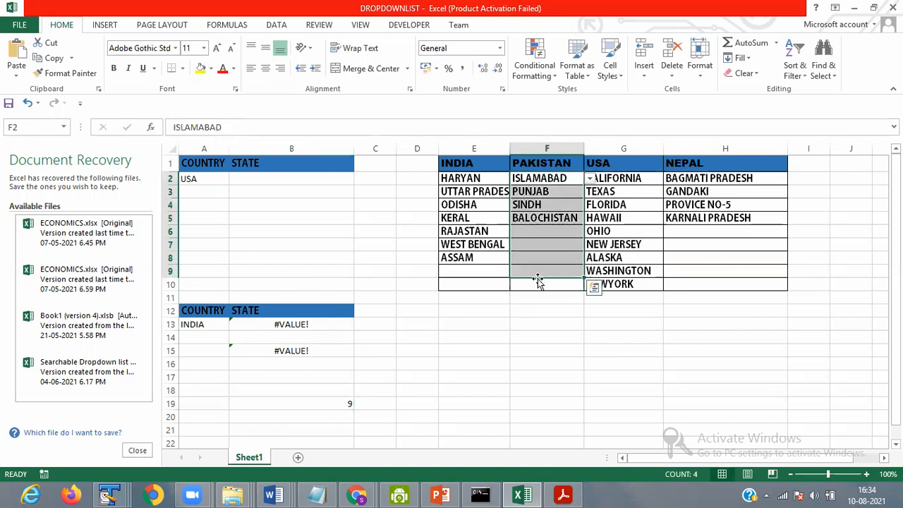
click(523, 321)
click(295, 426)
click(298, 414)
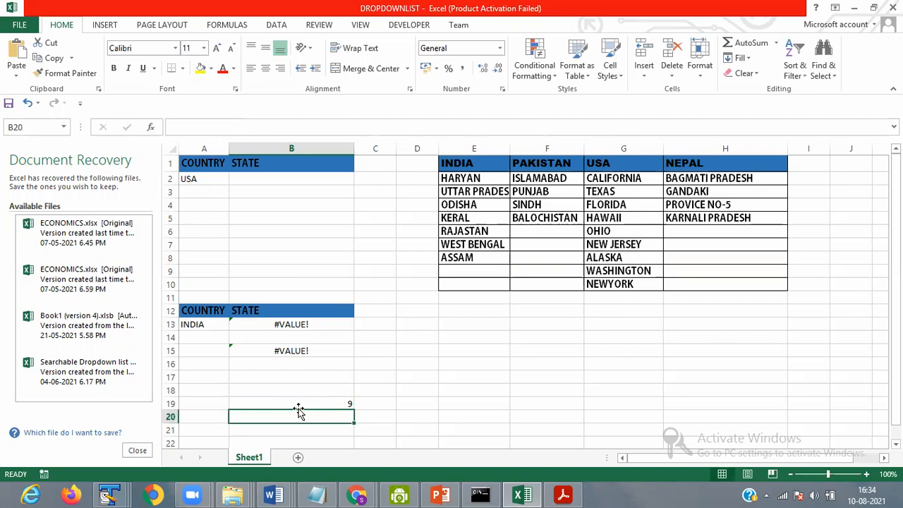
text(=)
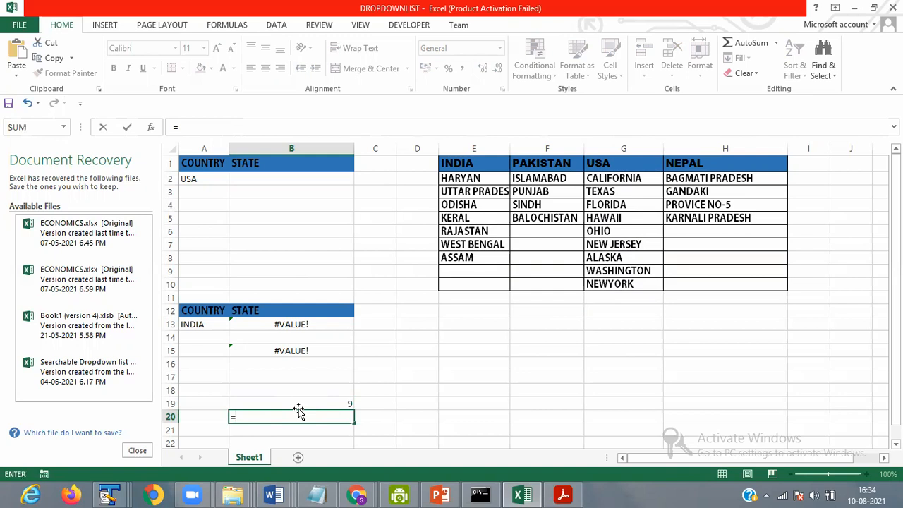
text(COU)
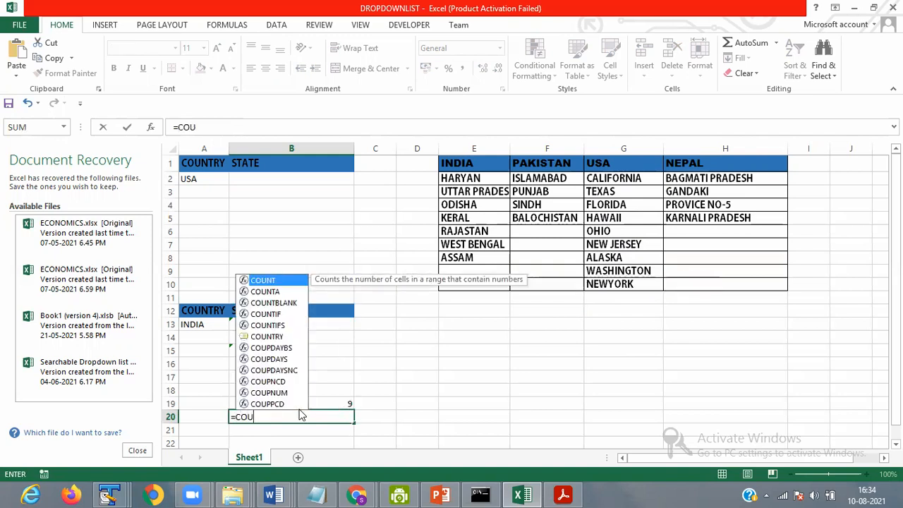
text(NTA)
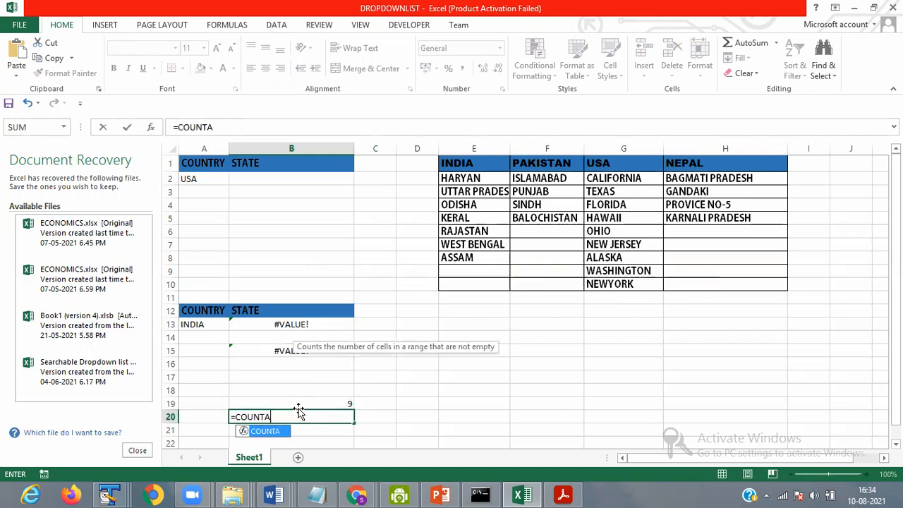
text(()
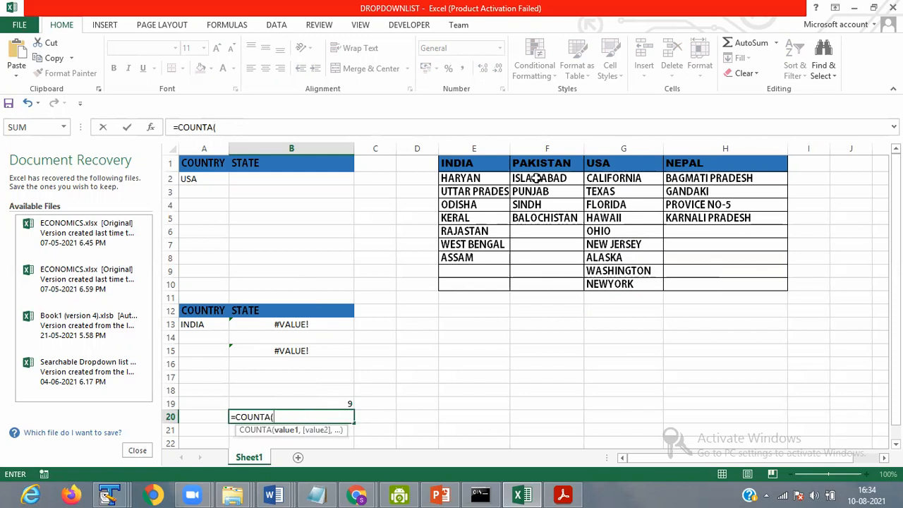
drag(547, 178, 554, 287)
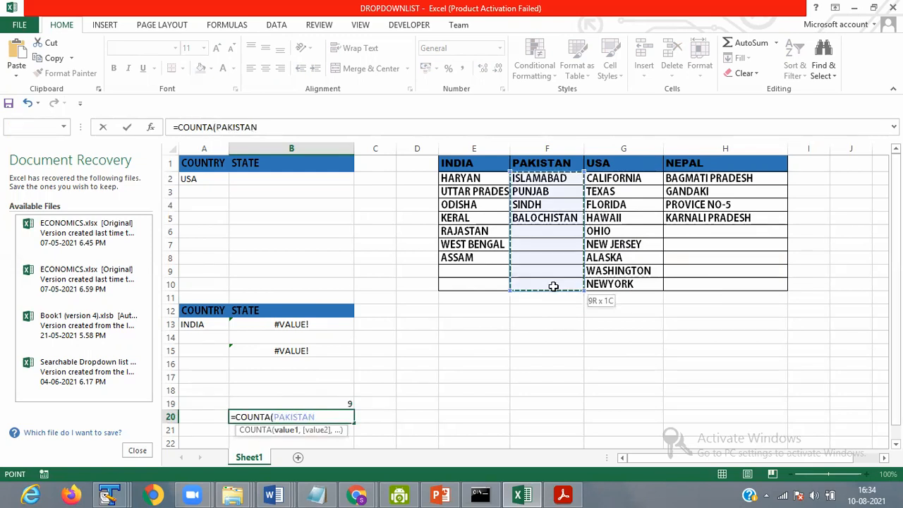
text())
key(Return)
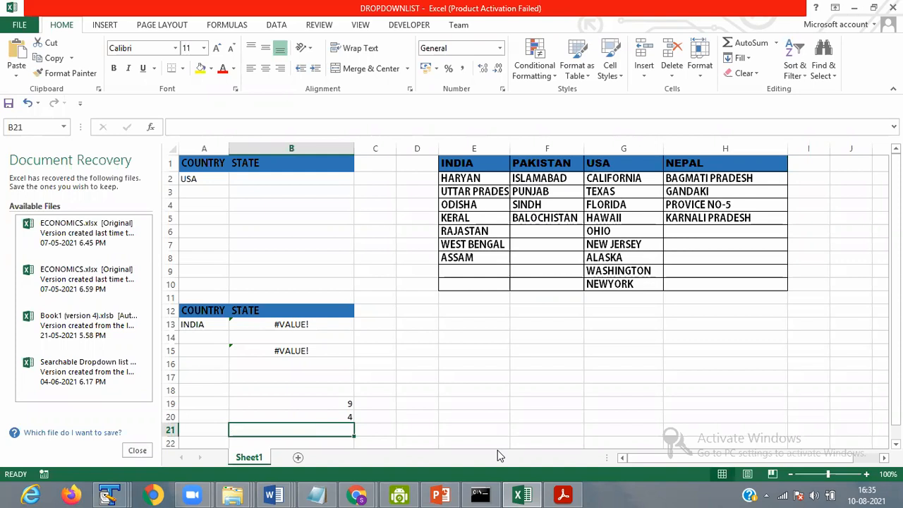
click(424, 487)
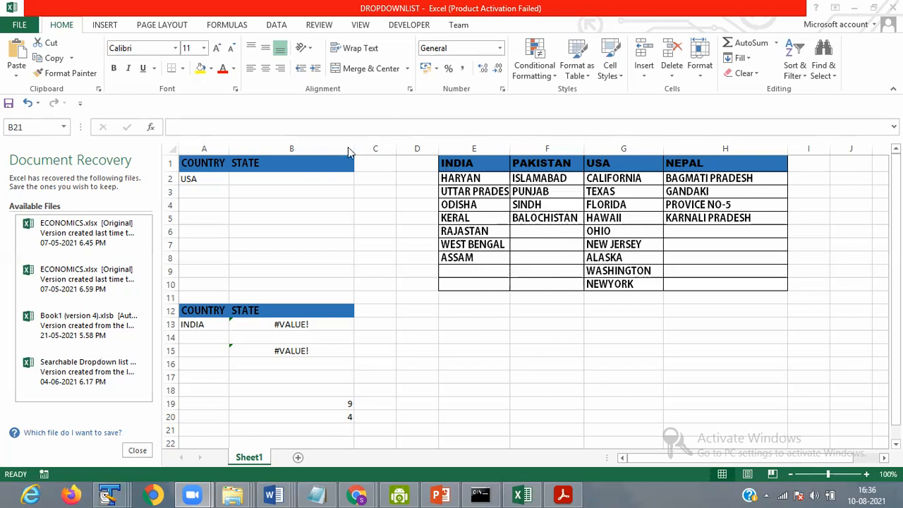
click(260, 391)
click(257, 390)
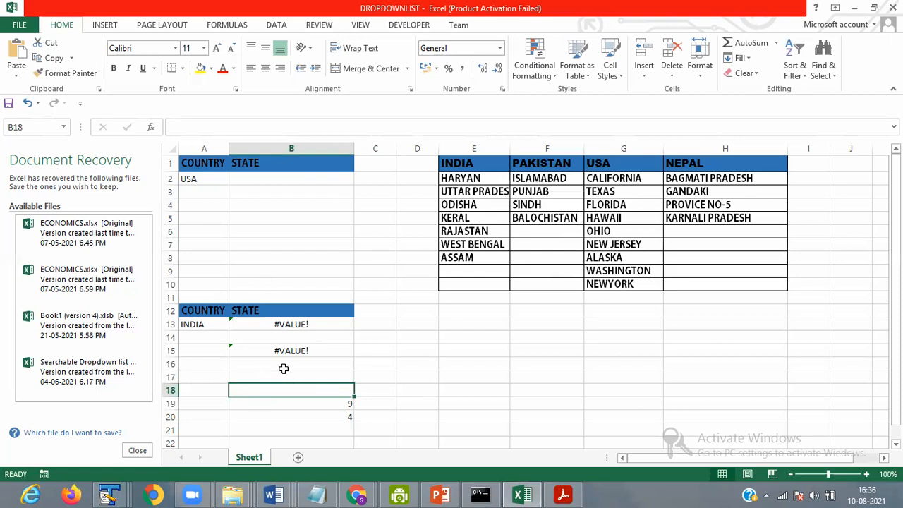
key(BackSpace)
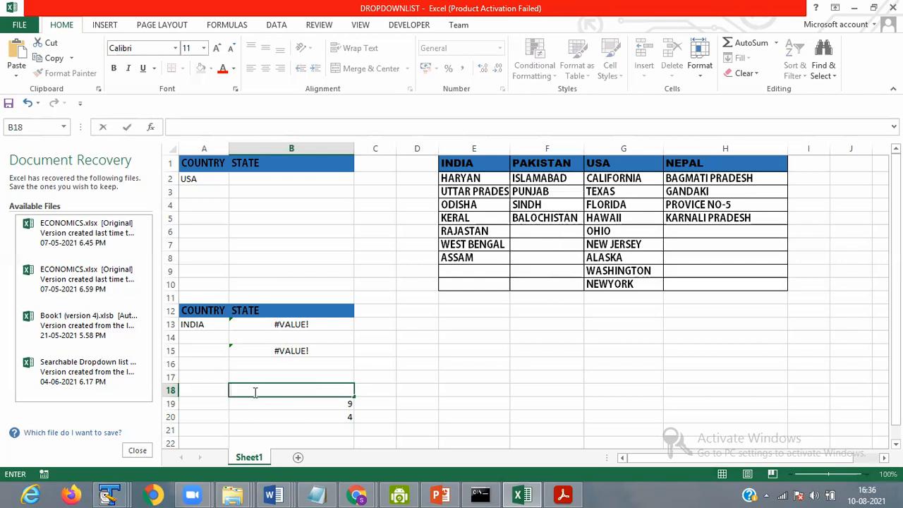
text(=)
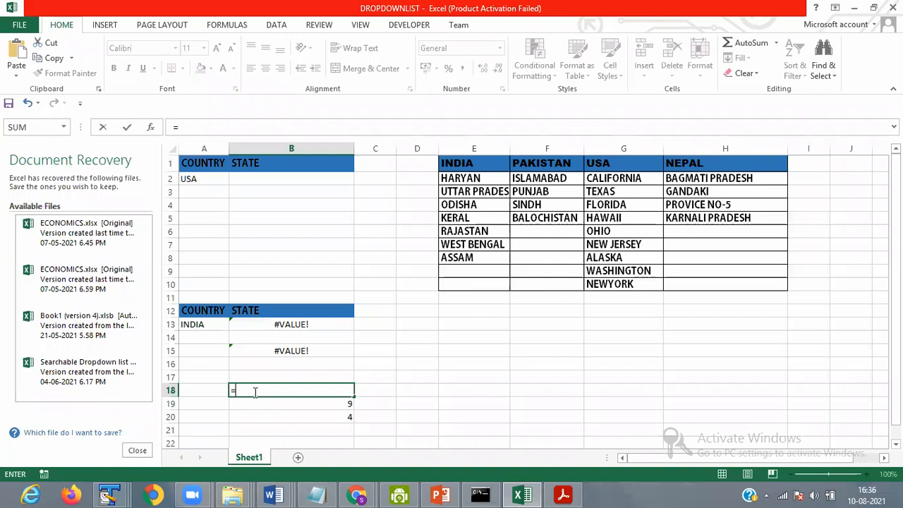
text(CO)
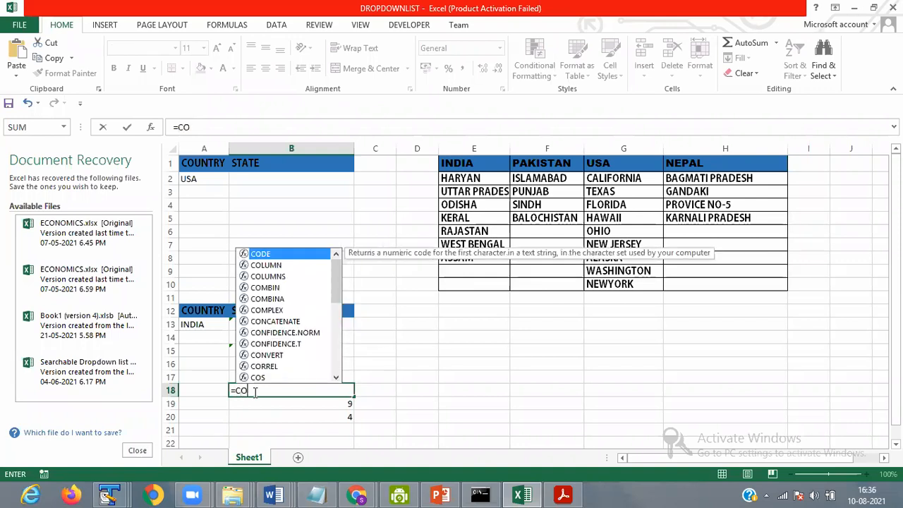
text(M)
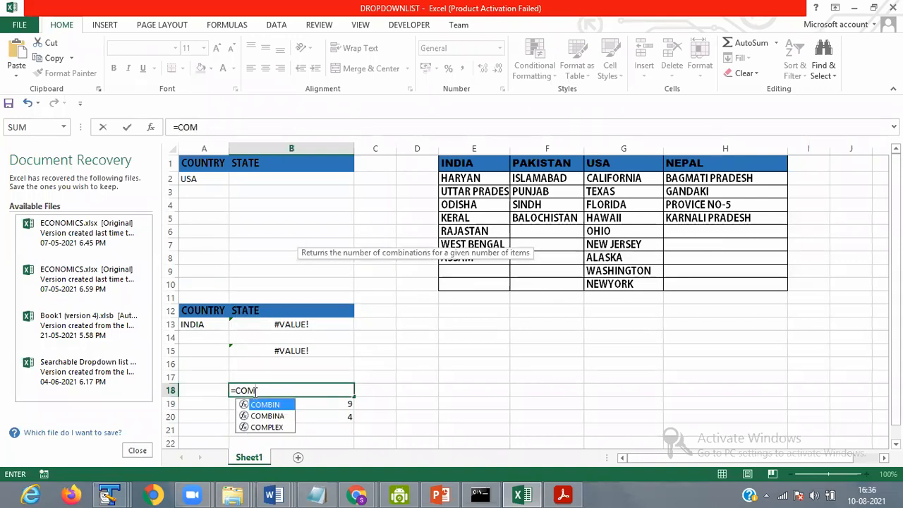
key(BackSpace)
text(UNTA)
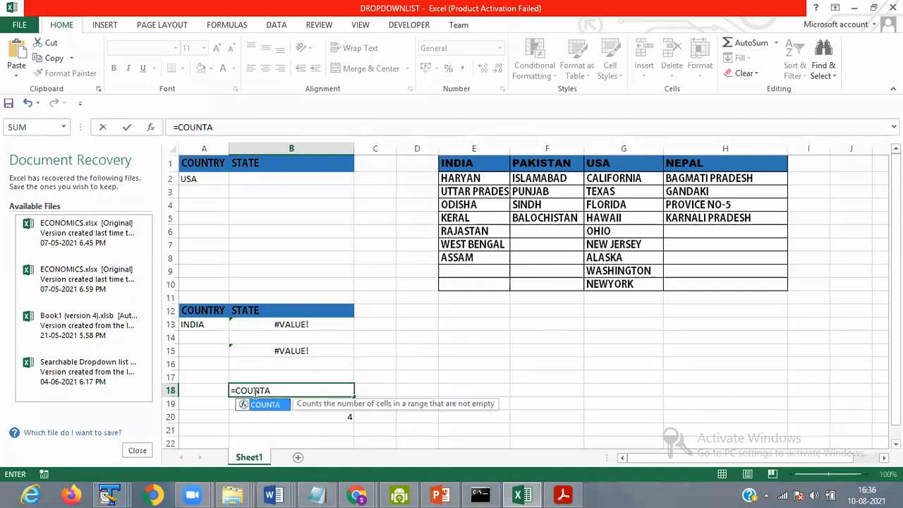
text(()
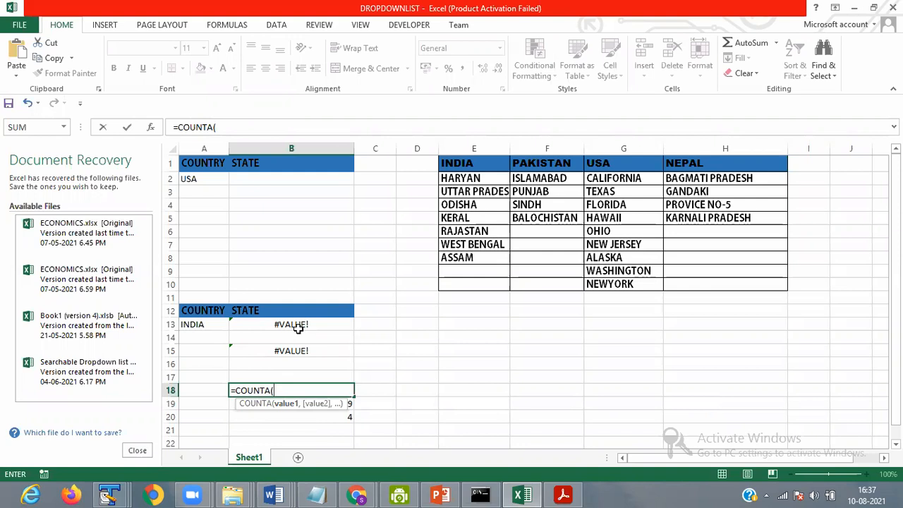
key(BackSpace)
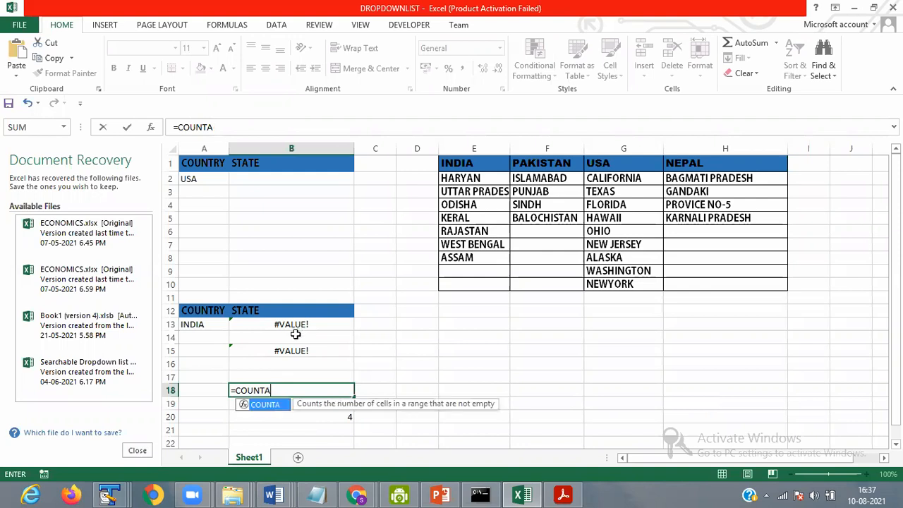
key(Escape)
Step: Copy the OFFSET expression that follows the equals sign in B13, keeping the cell's original formula
click(292, 324)
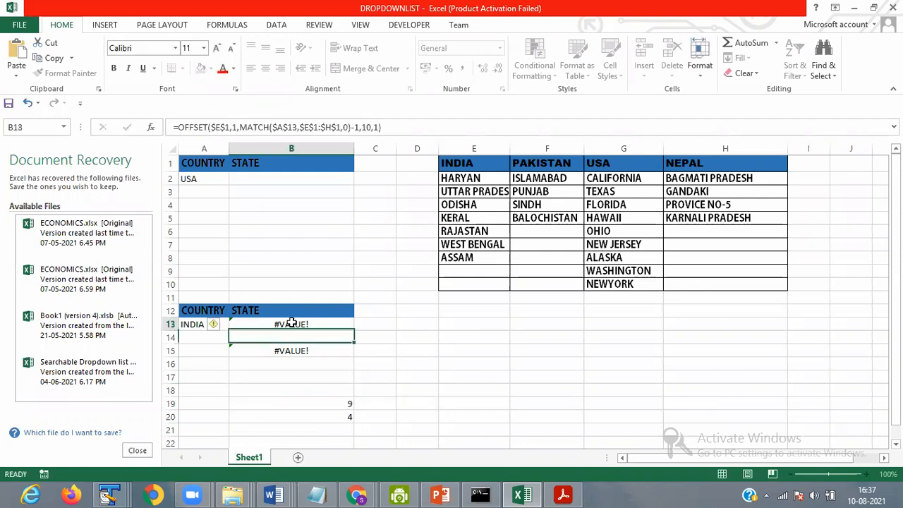
click(176, 128)
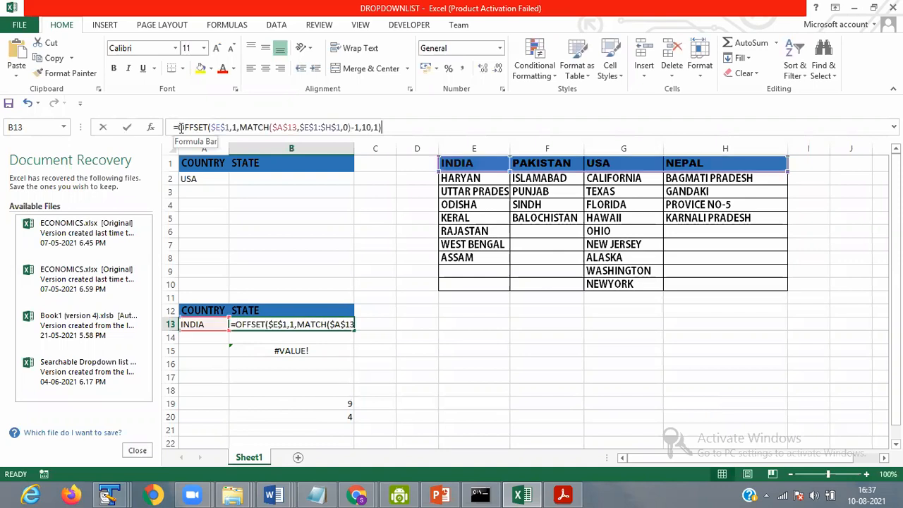
click(393, 127)
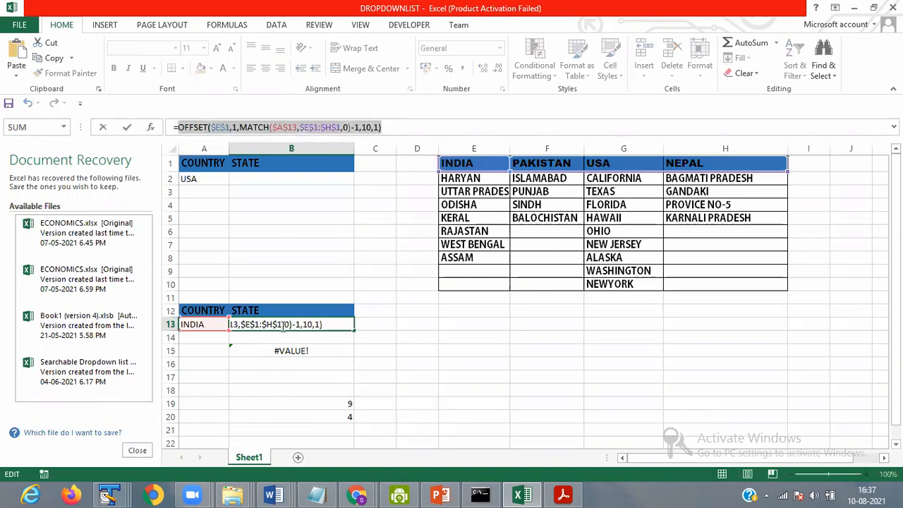
click(273, 376)
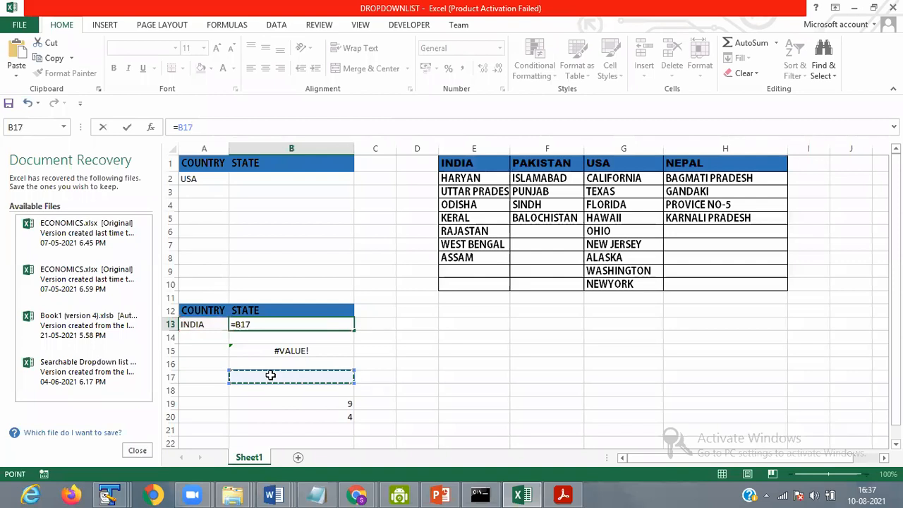
key(ctrl+z)
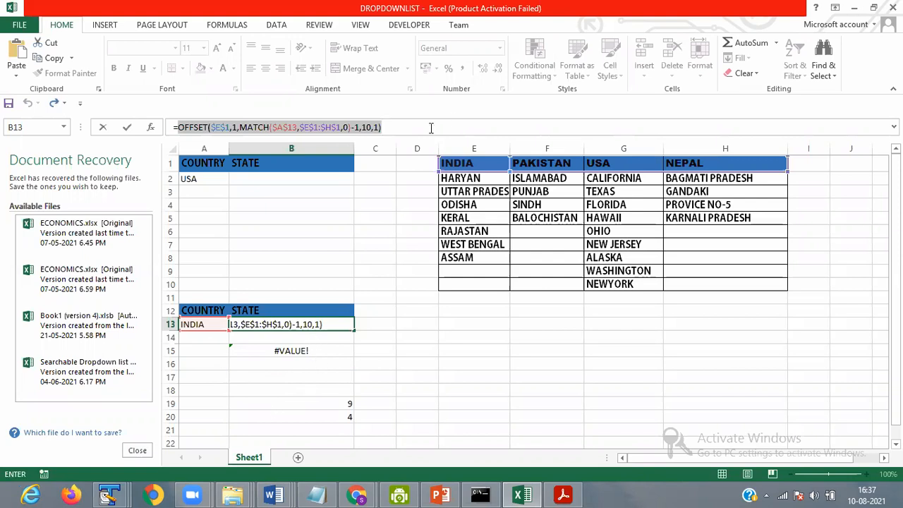
key(Return)
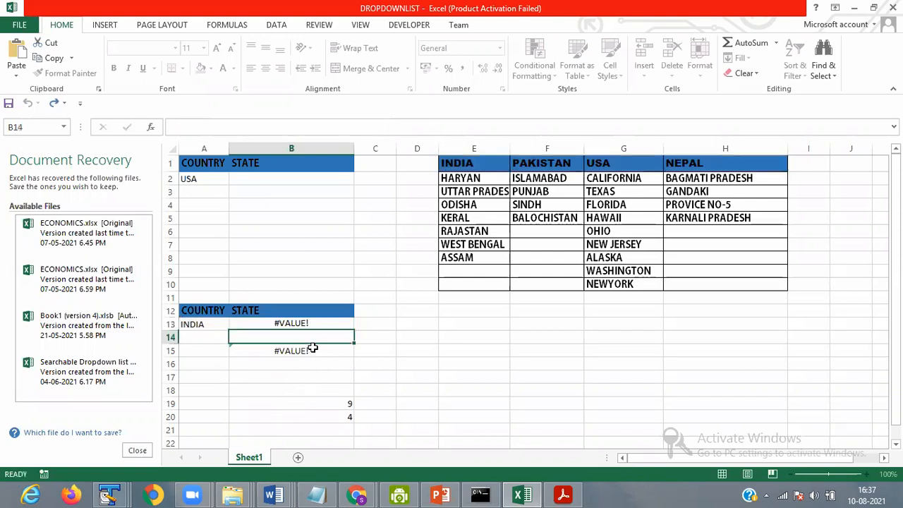
Step: Count the selected country's states in cell B22 with the formula =COUNTA(OFFSET($E$1,1,MATCH($A$13,$E$1:$H$1,0)-1,10,1))
scroll(258, 417, down, 2)
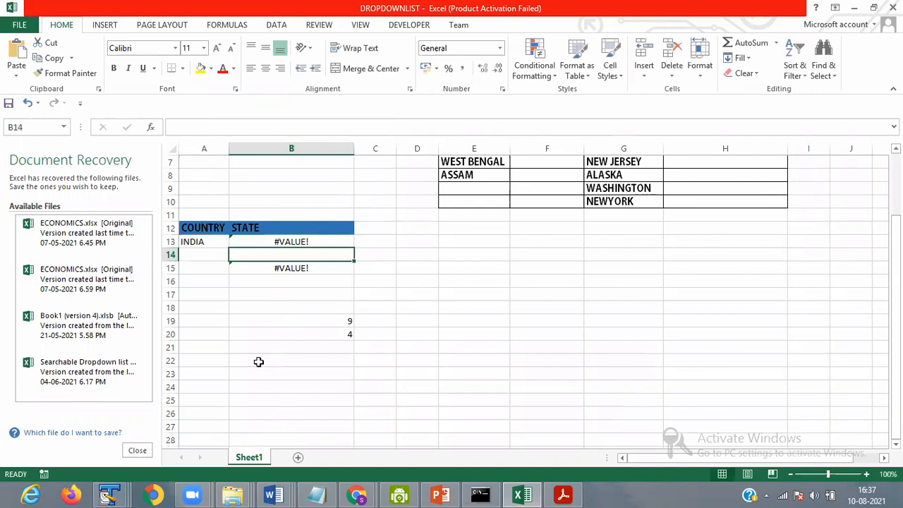
click(259, 361)
text(=)
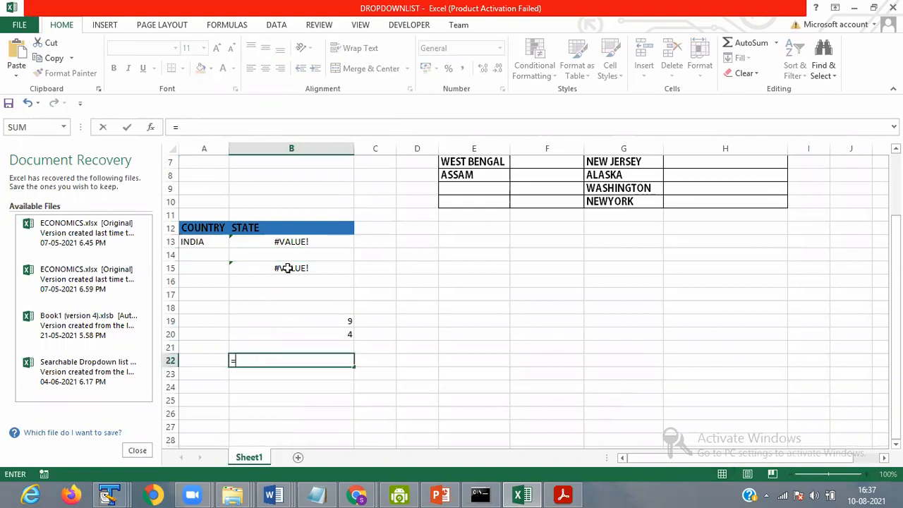
mouse_move(377, 492)
text(COUN)
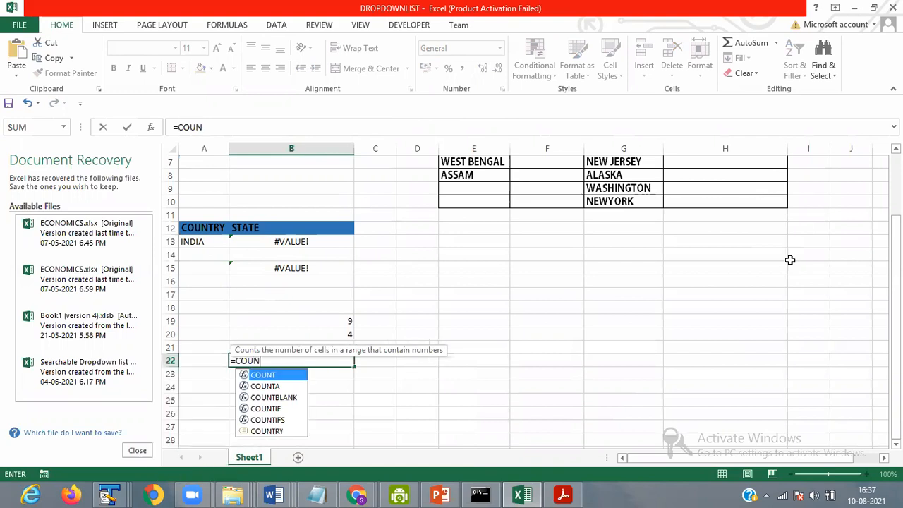
text(TA()
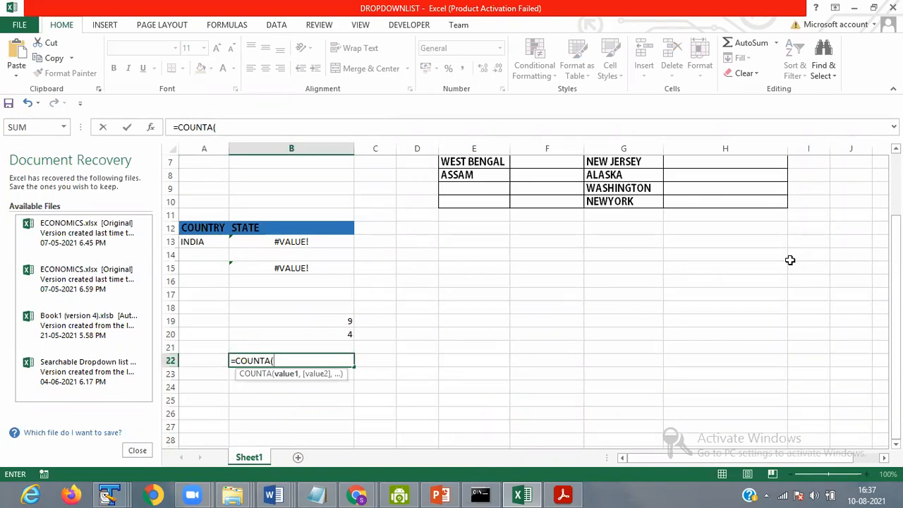
key(ctrl+v)
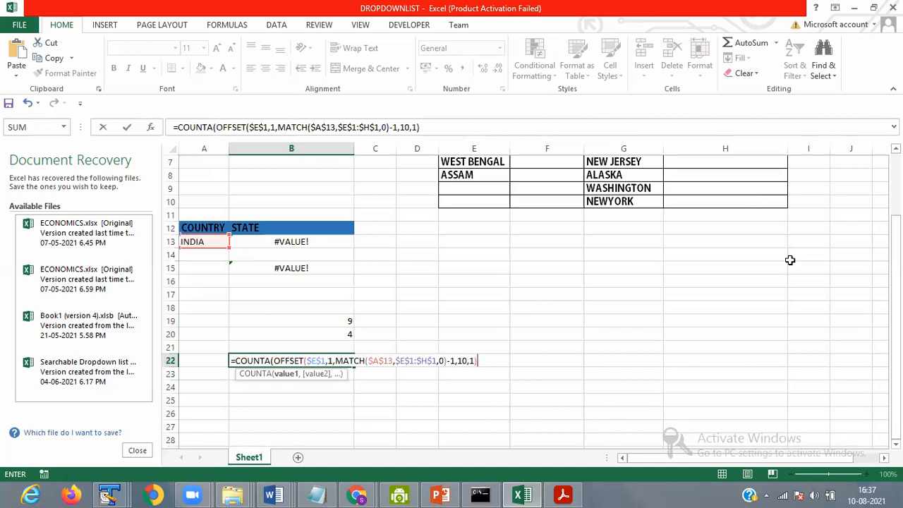
text())
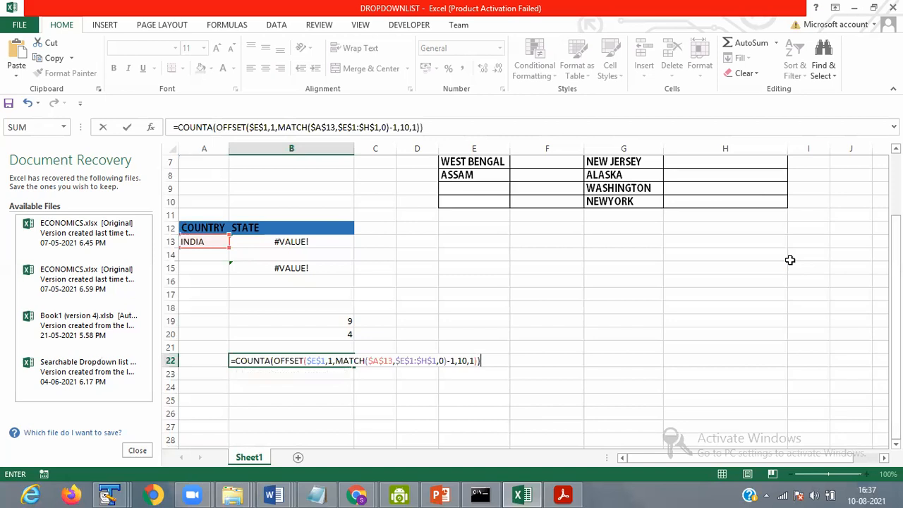
key(Return)
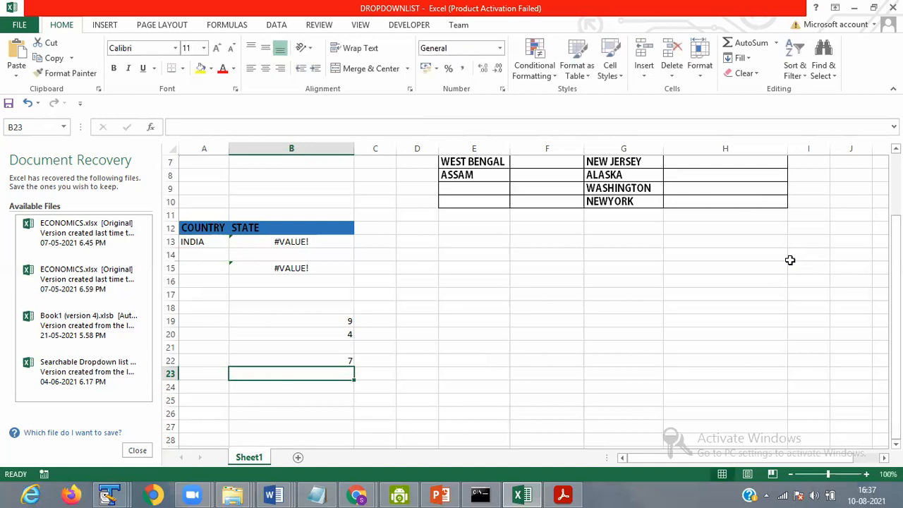
Step: Choose NEPAL as the country in A13 to test the COUNTA formula in B22
click(291, 357)
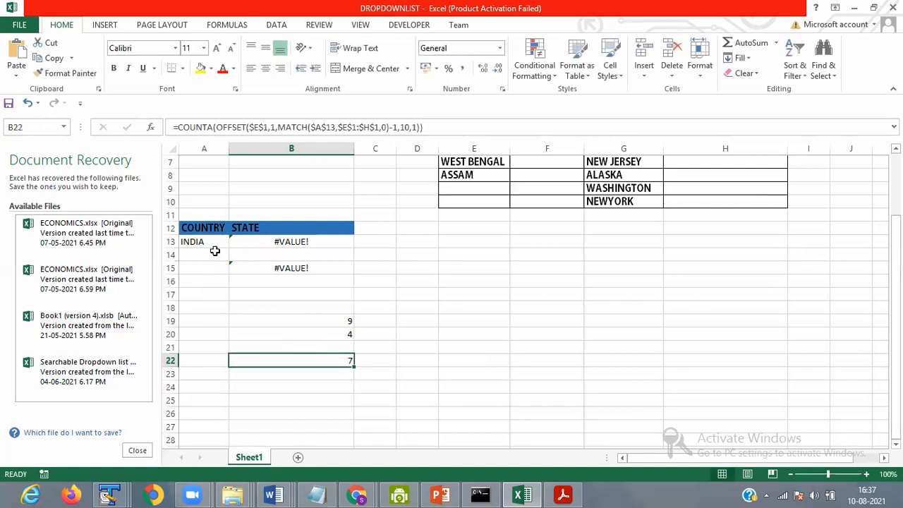
click(216, 242)
click(235, 242)
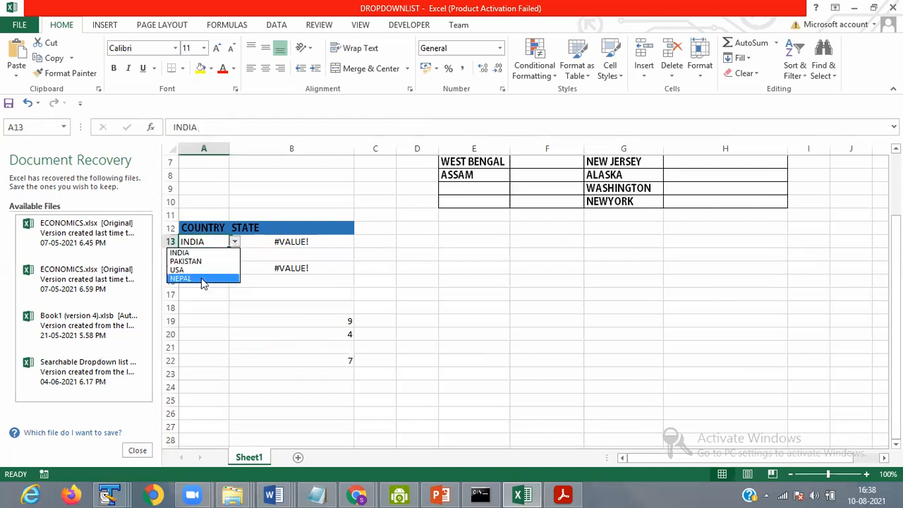
click(202, 280)
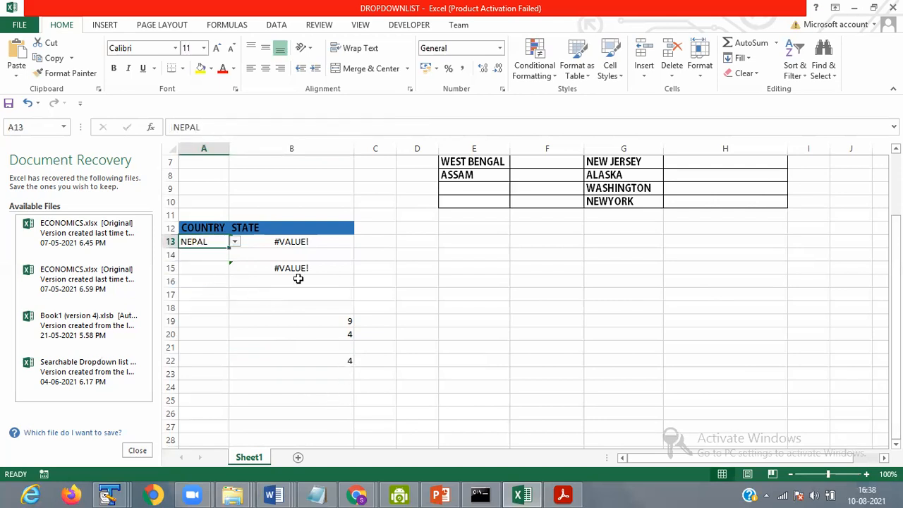
scroll(663, 249, down, 1)
scroll(664, 249, up, 3)
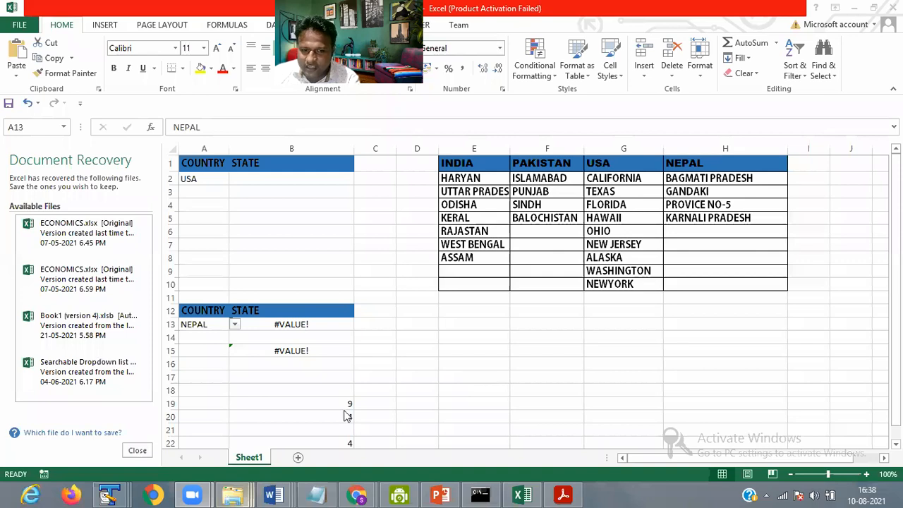
Step: Switch the country in A13 to INDIA and check the state count in B22
click(236, 326)
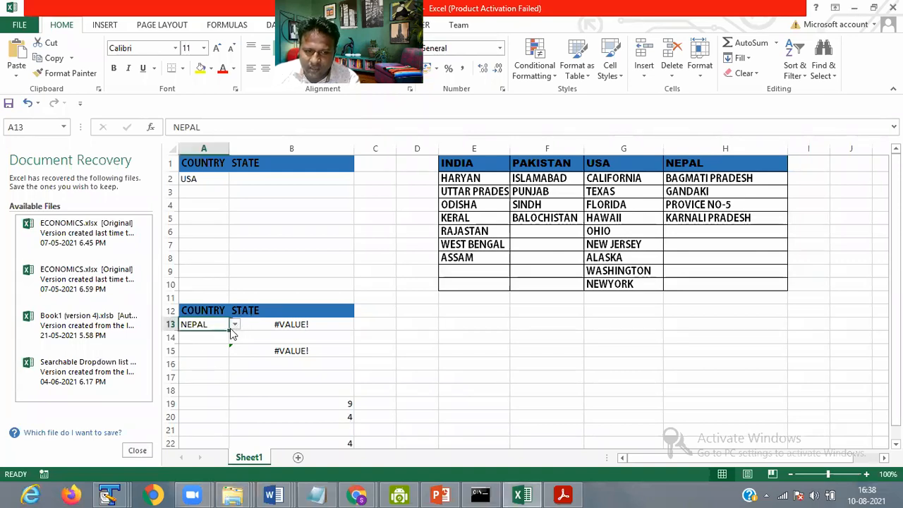
click(234, 327)
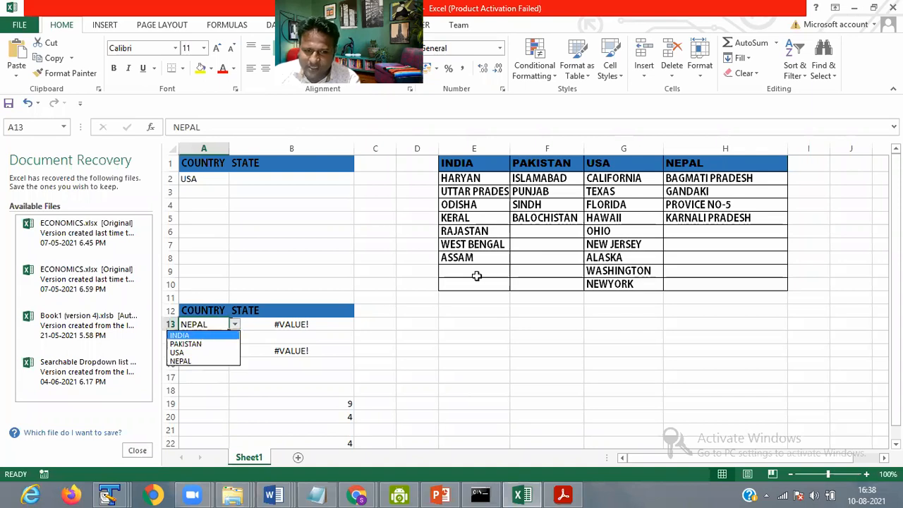
key(Return)
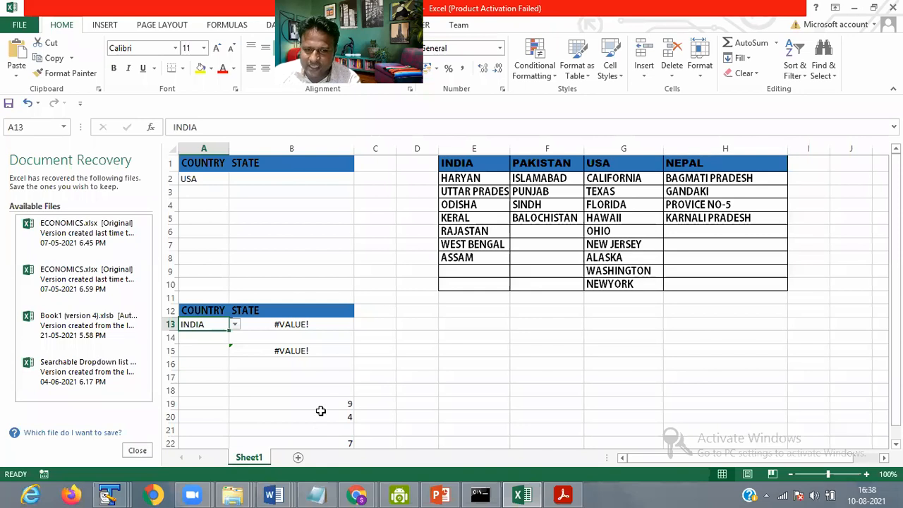
scroll(320, 411, down, 1)
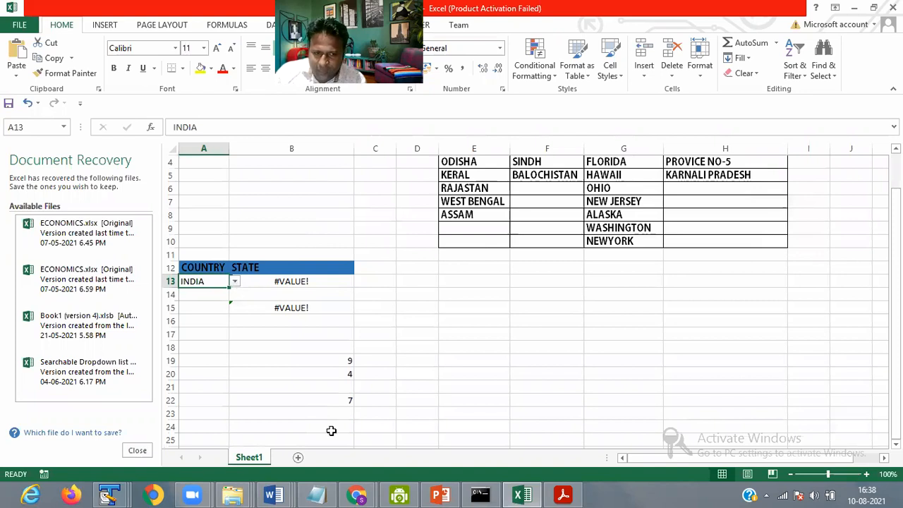
Step: Set the country in A13 to PAKISTAN and compare the count in B22 with the PAKISTAN column
click(669, 346)
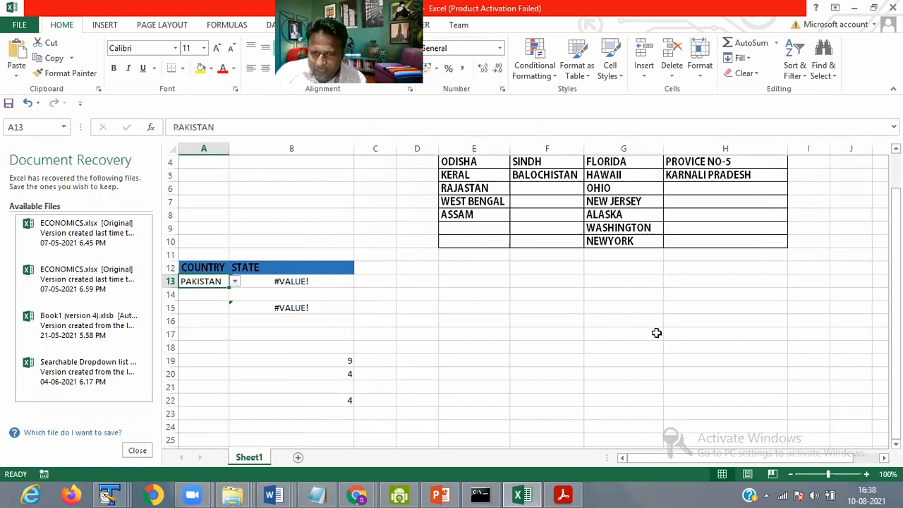
scroll(535, 188, up, 1)
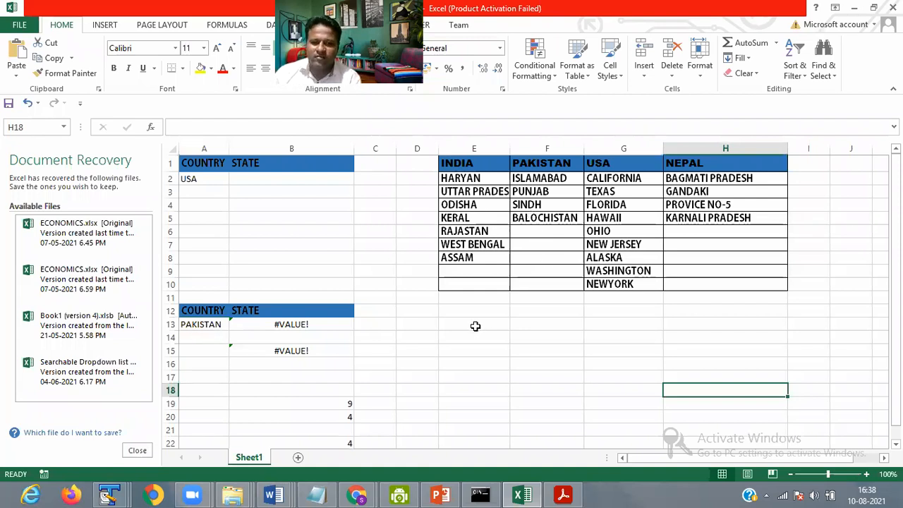
scroll(475, 326, down, 1)
click(302, 396)
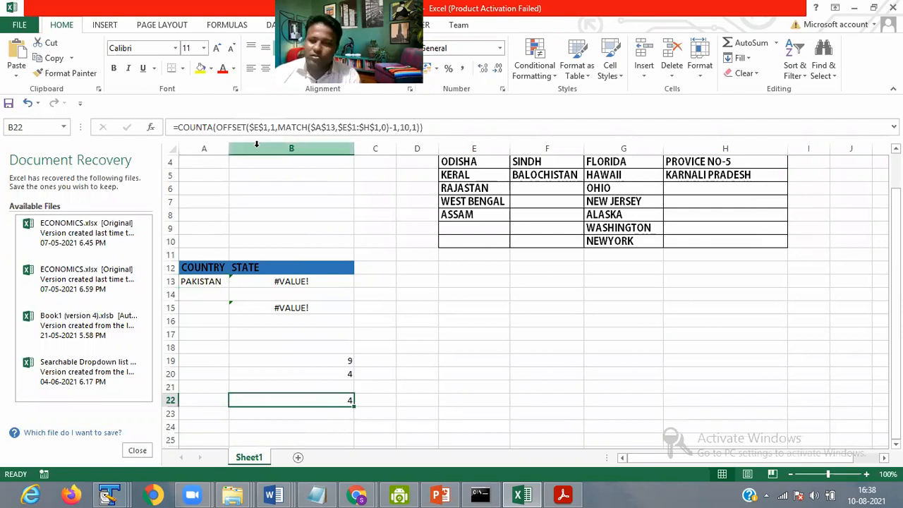
click(244, 330)
text(=)
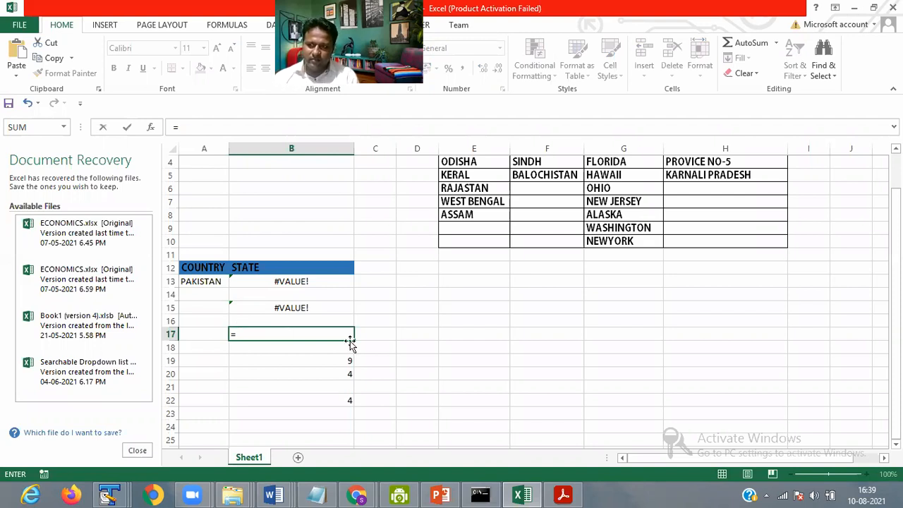
click(333, 399)
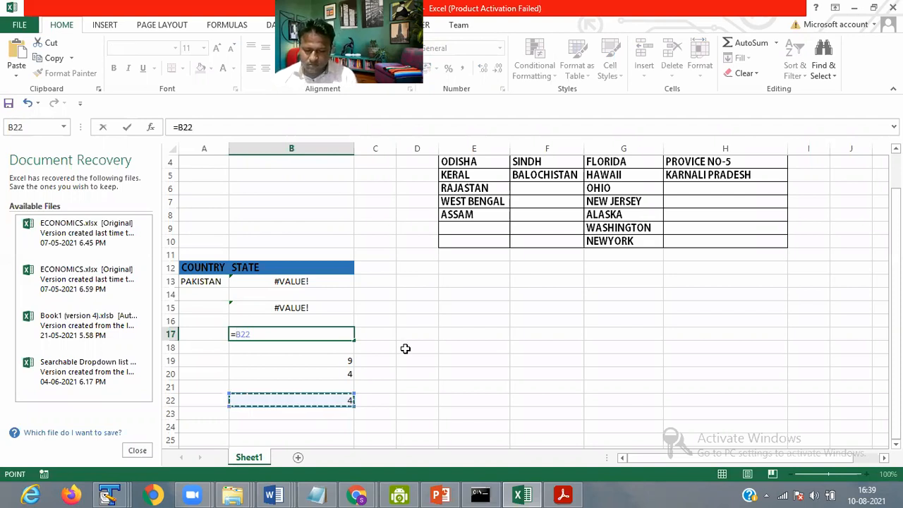
key(Escape)
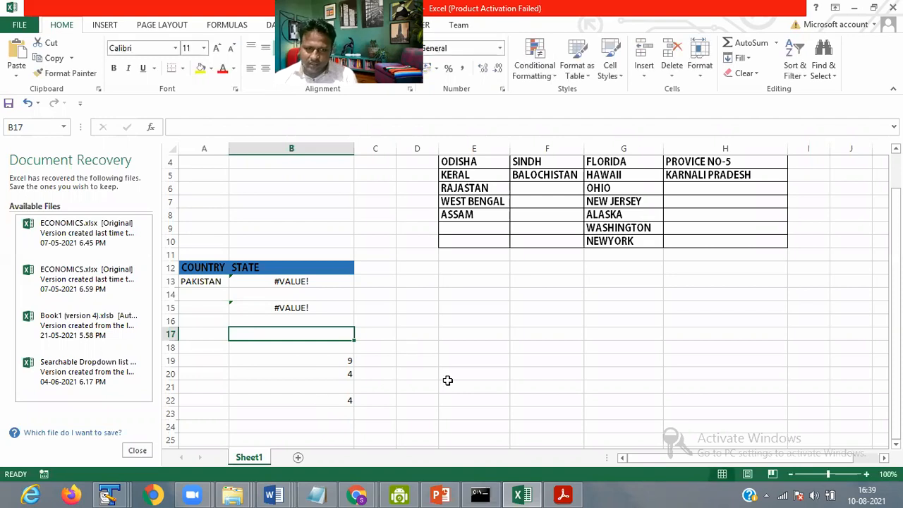
Step: Select the COUNTA expression after the equals sign in B22's formula for copying
key(Down)
key(Down)
key(Down)
key(Down)
key(Down)
scroll(242, 160, up, 1)
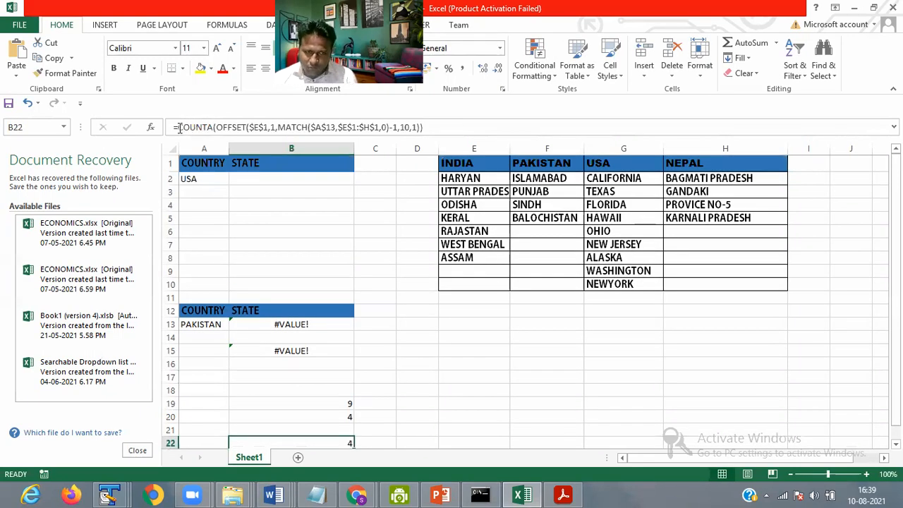
click(225, 127)
drag(436, 127, 436, 125)
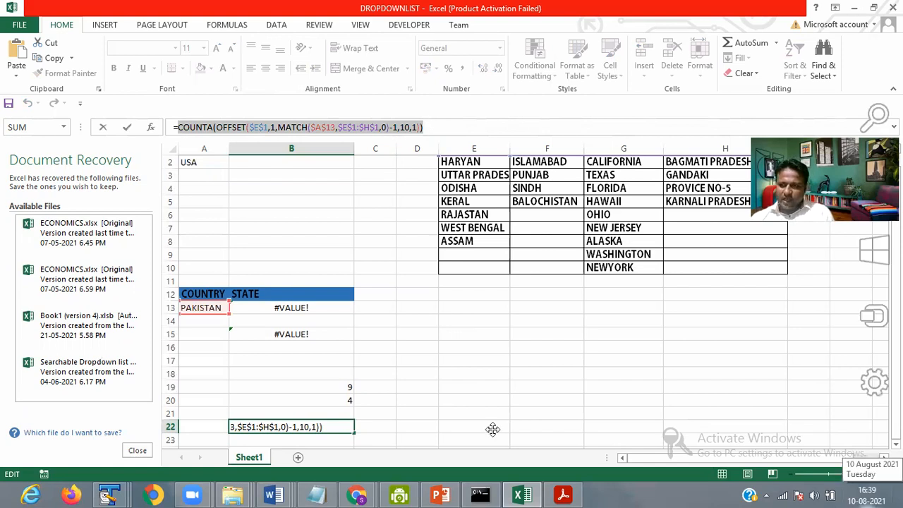
click(415, 429)
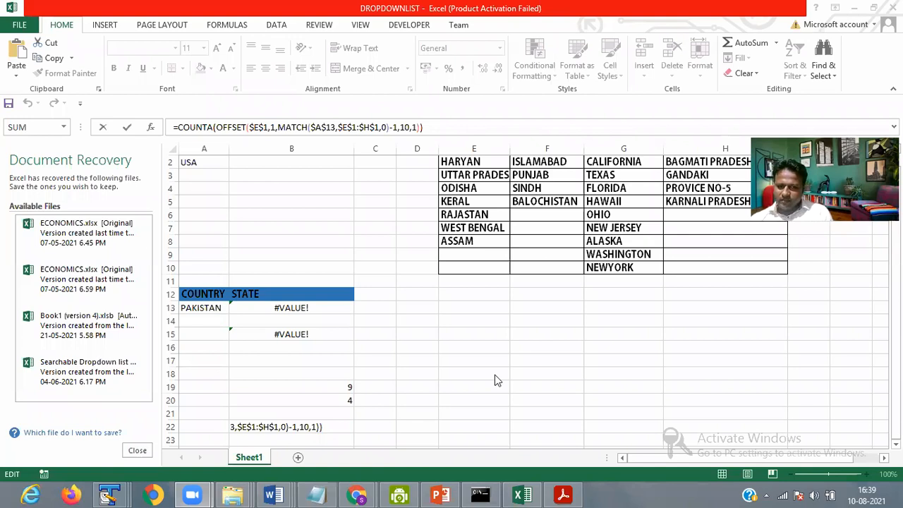
click(198, 374)
click(198, 374)
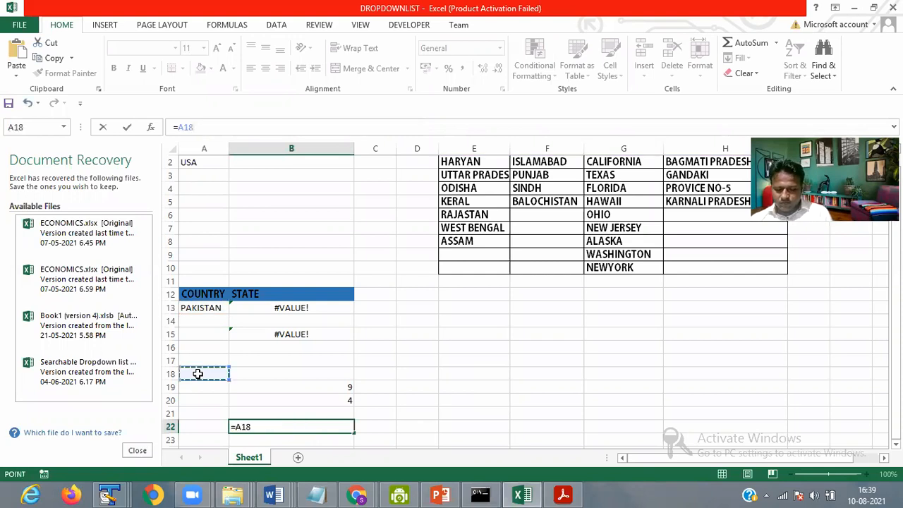
key(ctrl+z)
key(ctrl+Return)
click(319, 398)
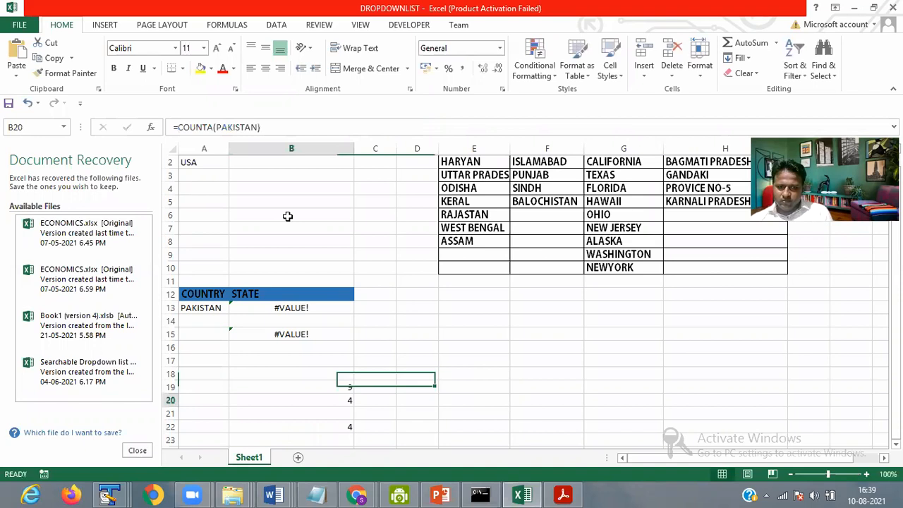
Step: Copy the COUNTA(OFFSET(...)) expression from B22's formula without its leading equals sign, leaving the formula in the cell
scroll(288, 216, up, 1)
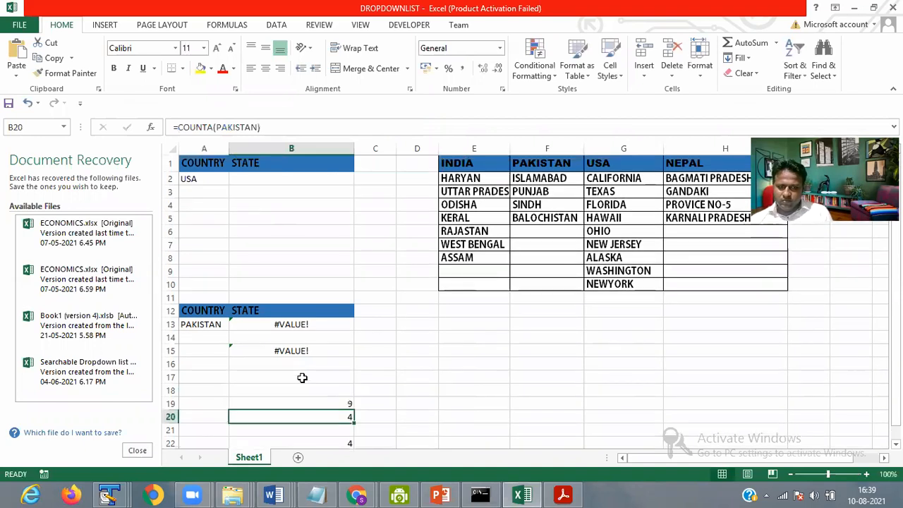
scroll(310, 398, down, 1)
click(311, 398)
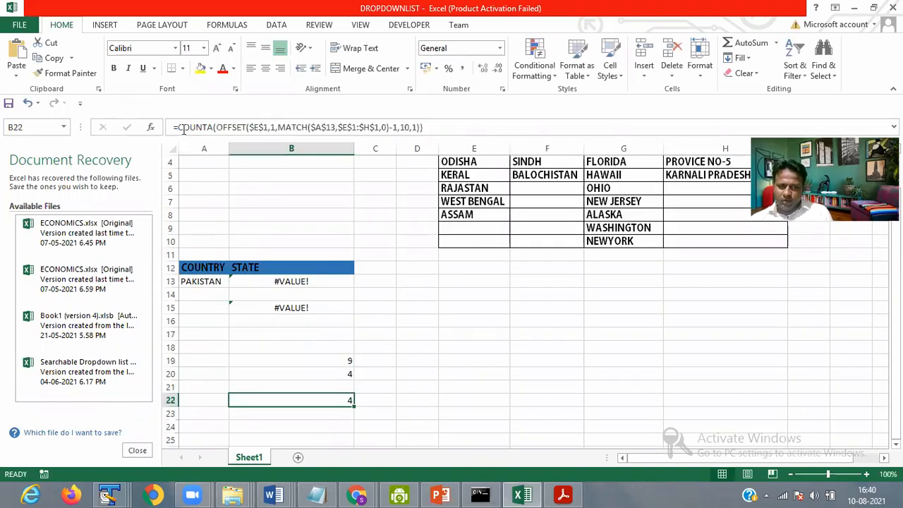
click(445, 122)
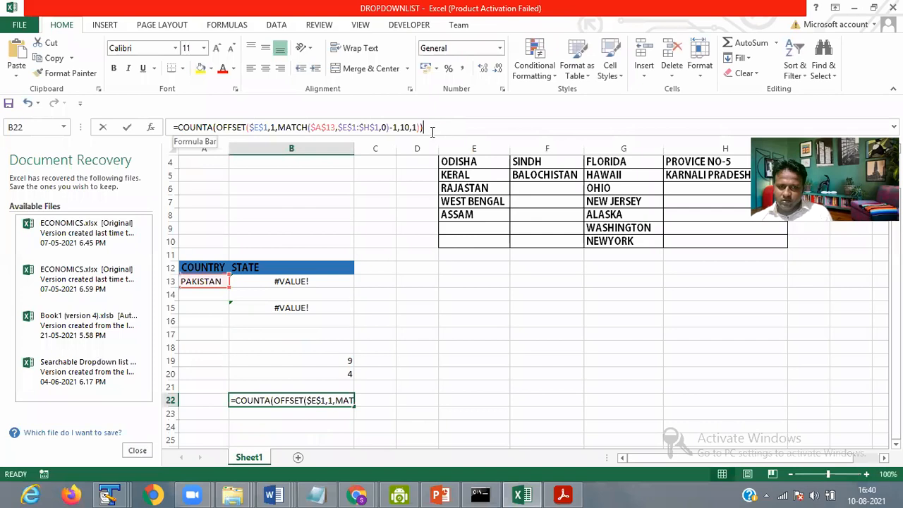
key(ctrl+a)
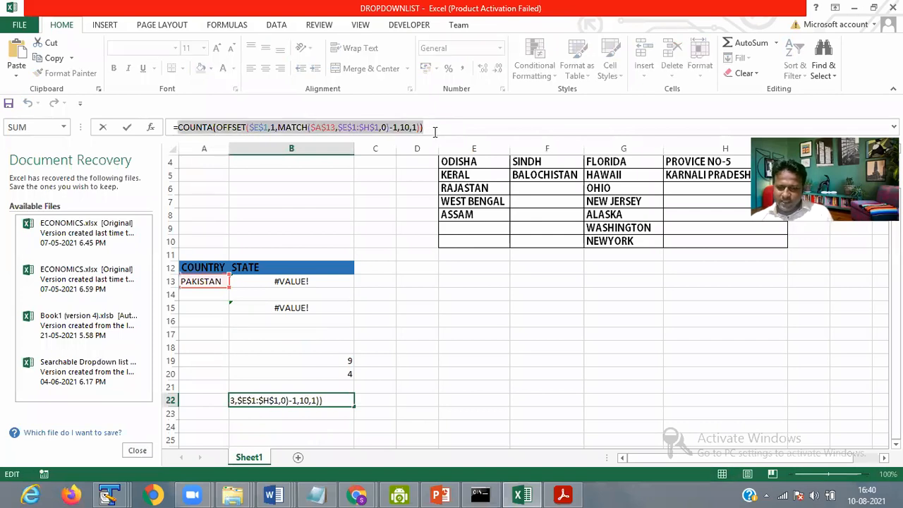
click(435, 132)
key(Return)
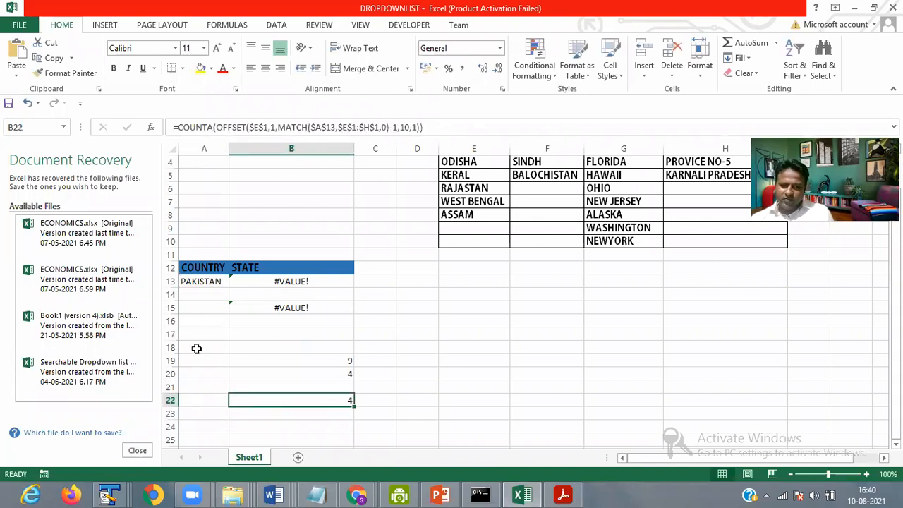
Step: Start a data validation rule for cell A18 that allows a List
click(271, 281)
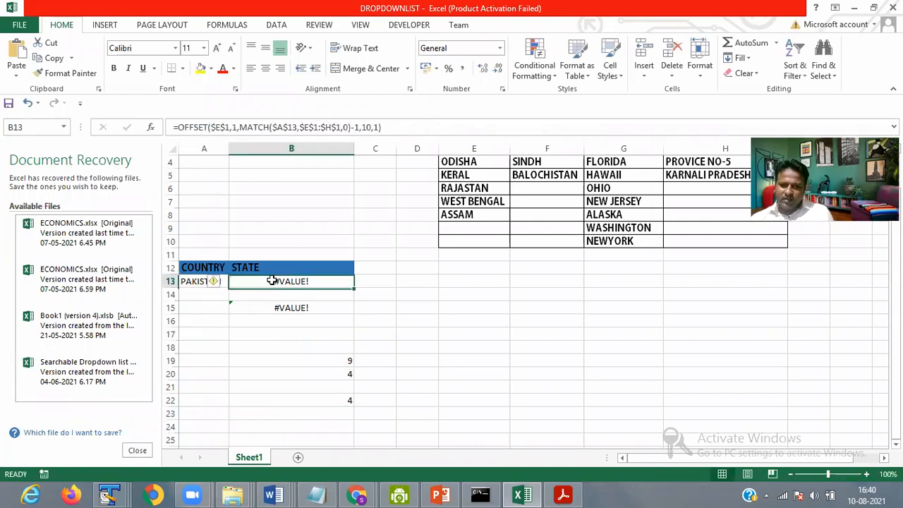
click(192, 344)
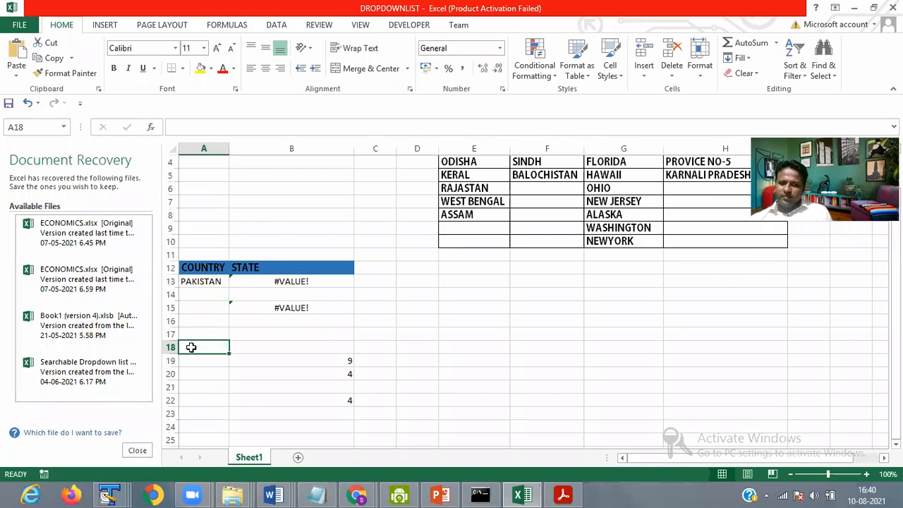
click(279, 28)
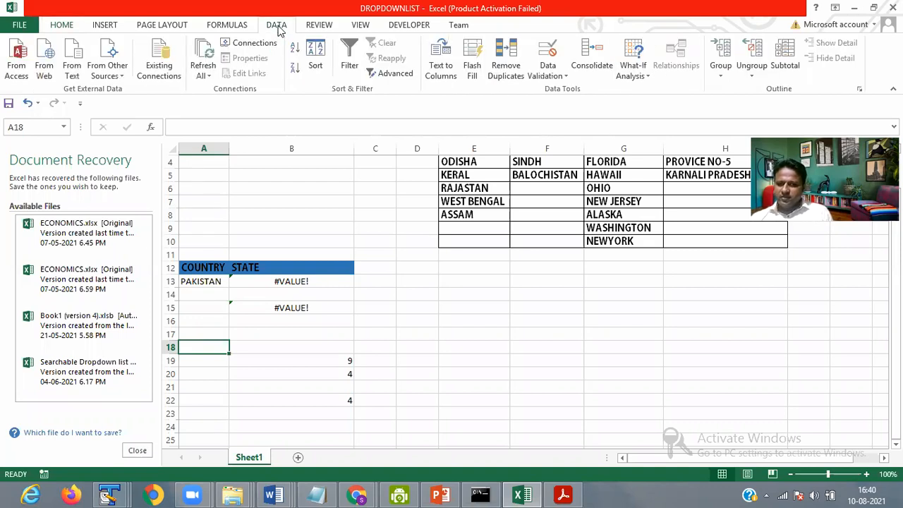
click(564, 76)
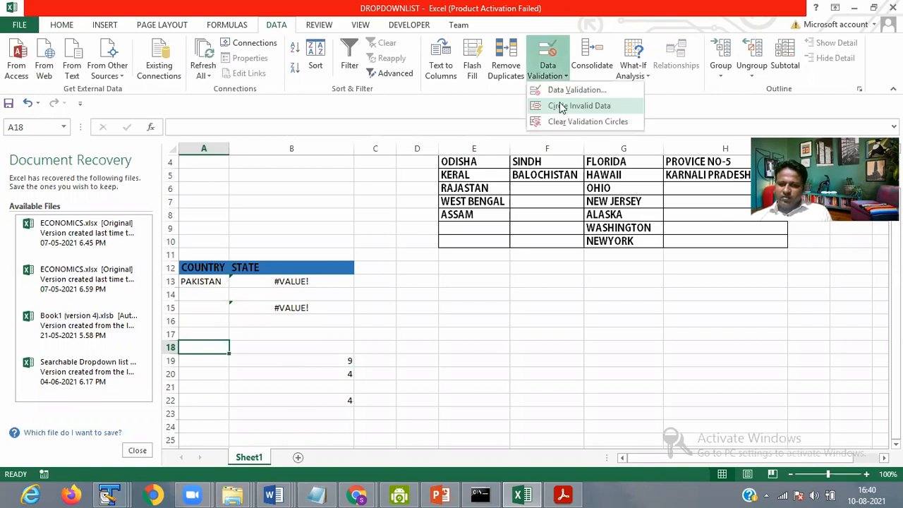
click(565, 92)
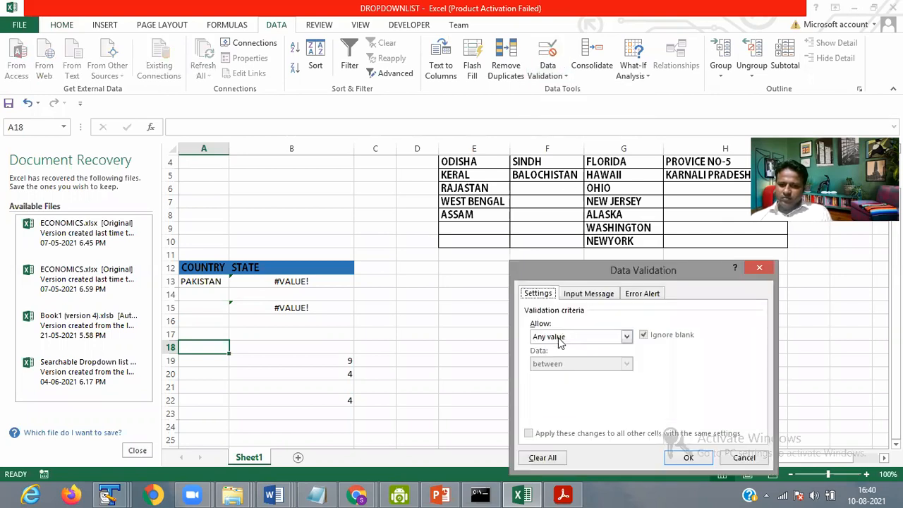
click(562, 339)
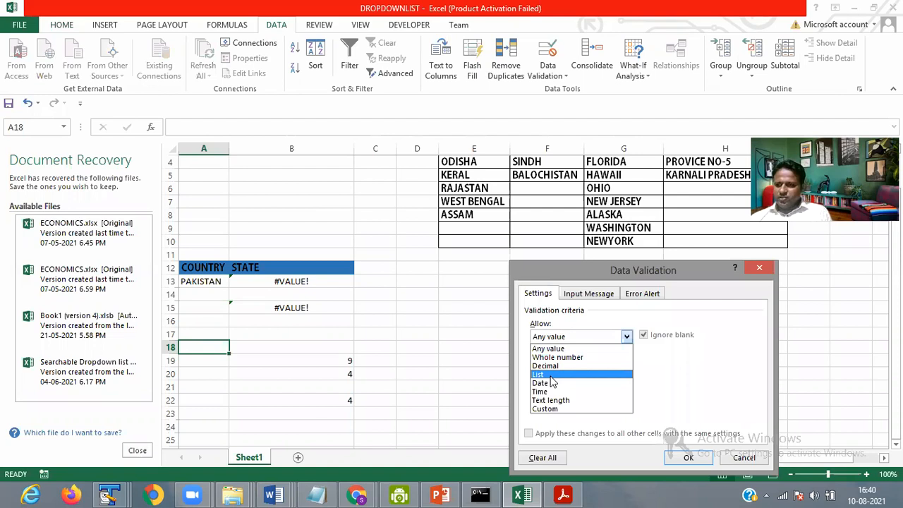
click(552, 376)
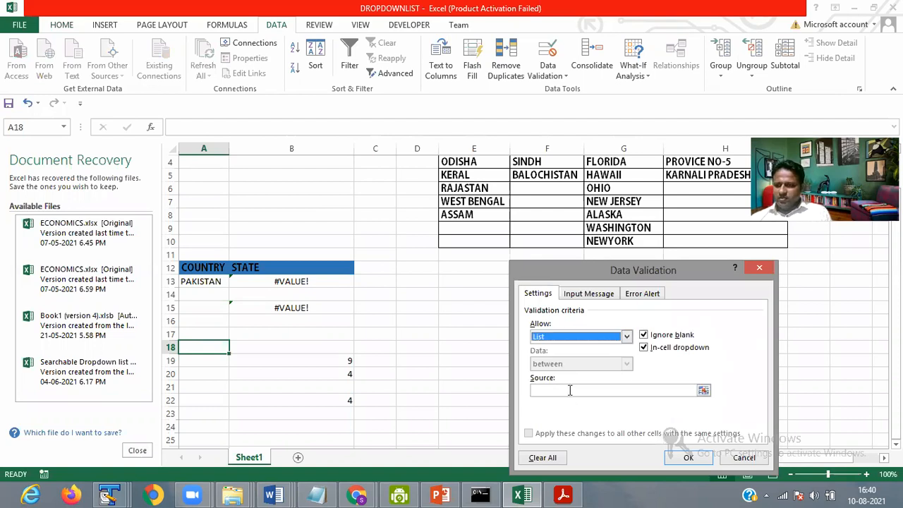
Step: Try to apply =COUNTA(OFFSET($E$1,1,MATCH($A$13,$E$1:$H$1,0)-1,10,1)) as the list source for A18
click(570, 390)
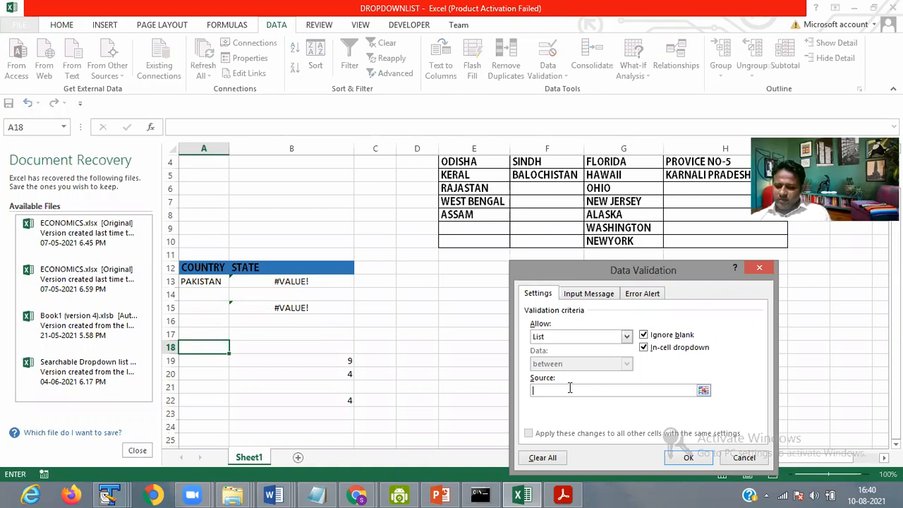
text(=)
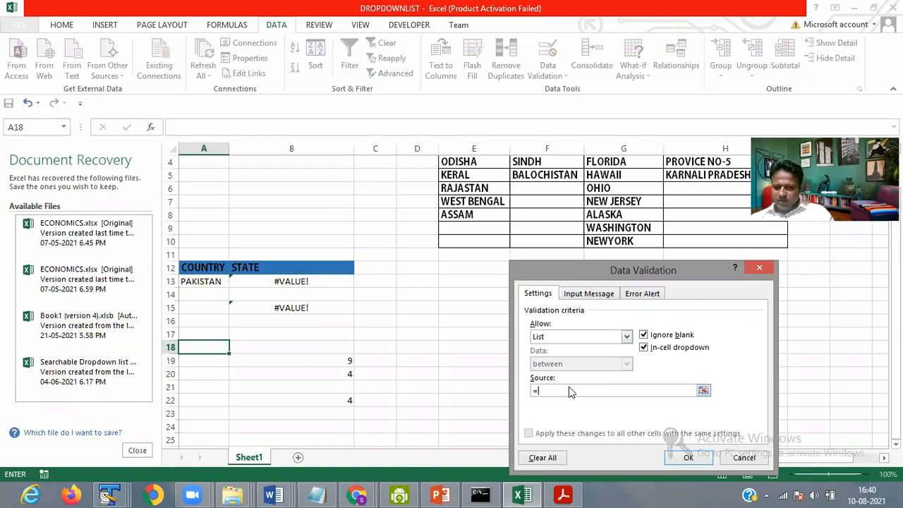
key(ctrl+v)
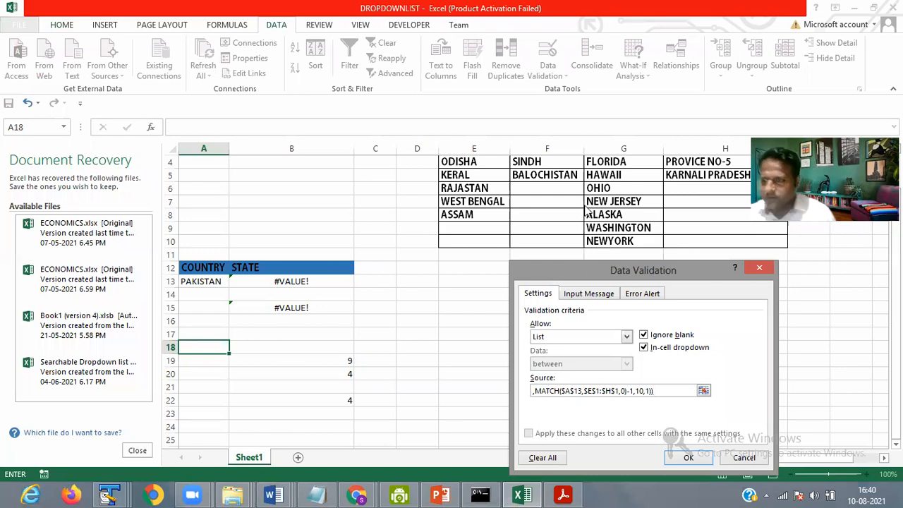
drag(583, 271, 561, 136)
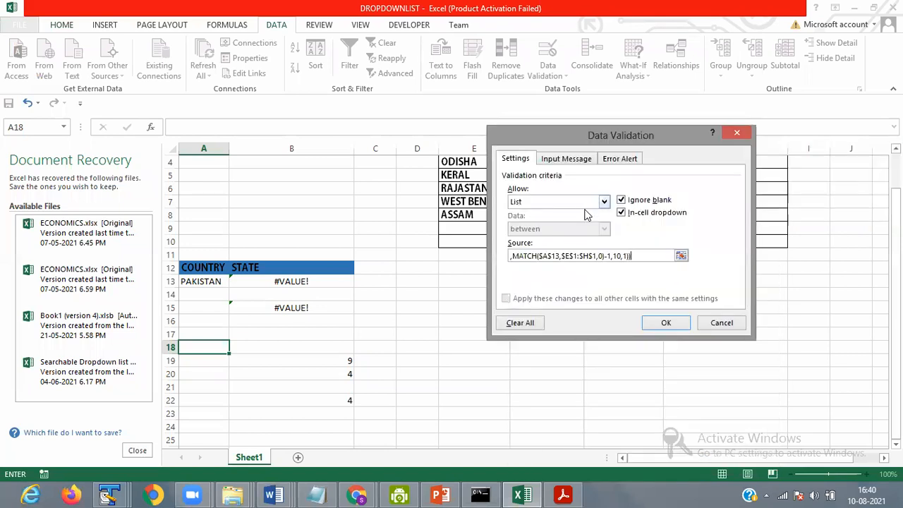
key(Return)
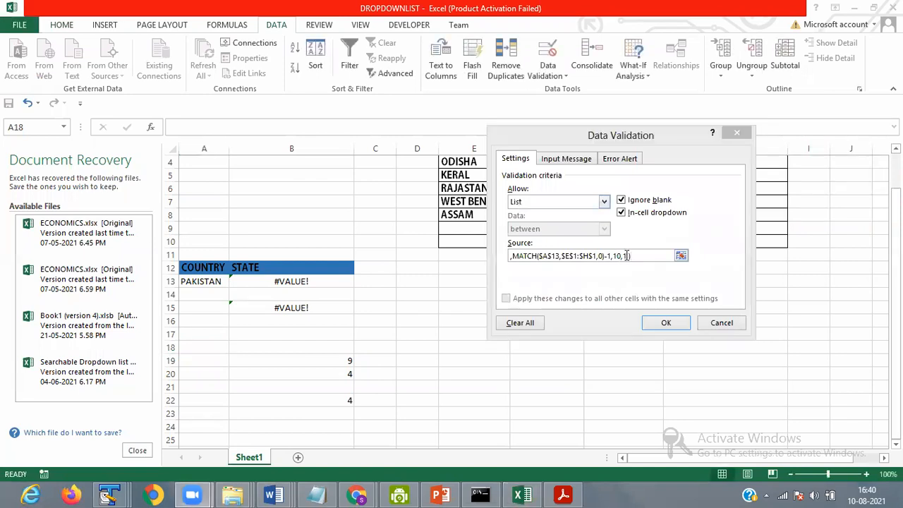
Step: Try to apply A18's list source with the height argument 10 replaced by the copied COUNTA(OFFSET(...)) expression
click(621, 257)
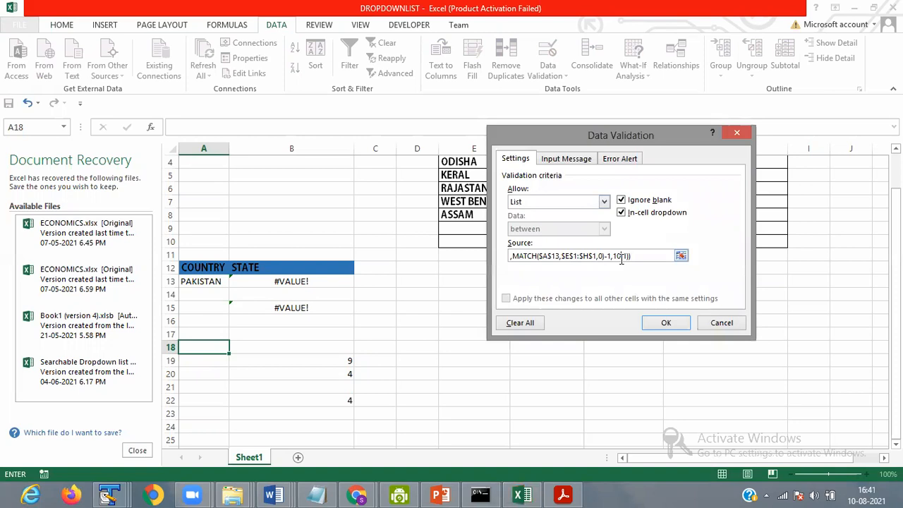
key(BackSpace)
key(BackSpace)
text(,)
text(10,1))
click(677, 322)
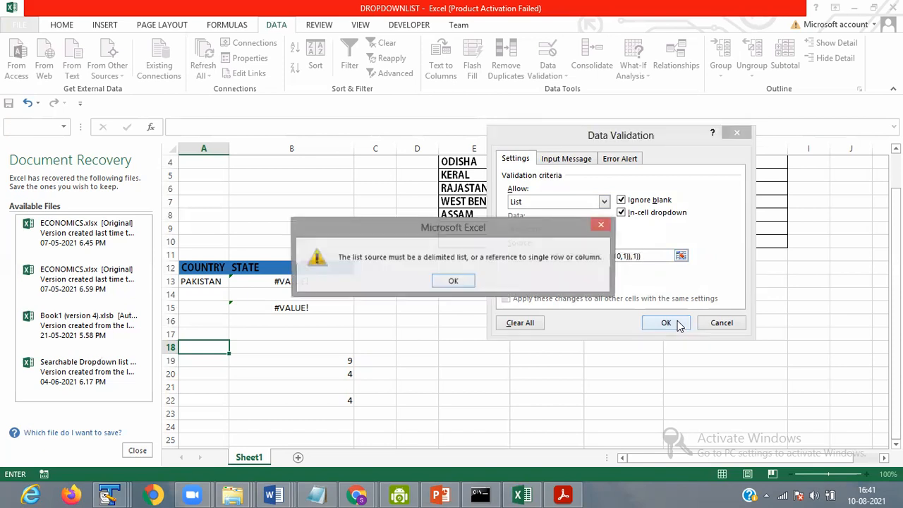
click(459, 281)
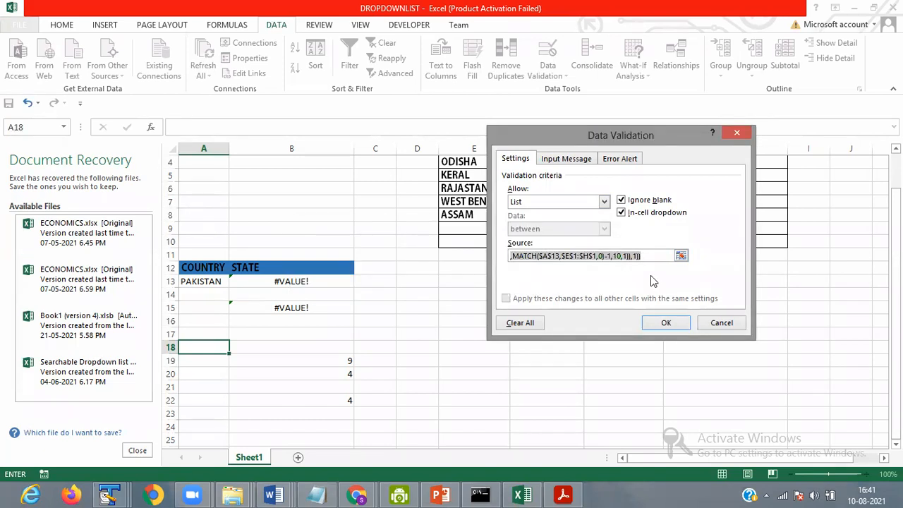
Step: Undo the nested height, re-enter COUNTA(OFFSET(...)) with one fewer closing parenthesis, try to apply it, and cancel A18's validation
click(651, 256)
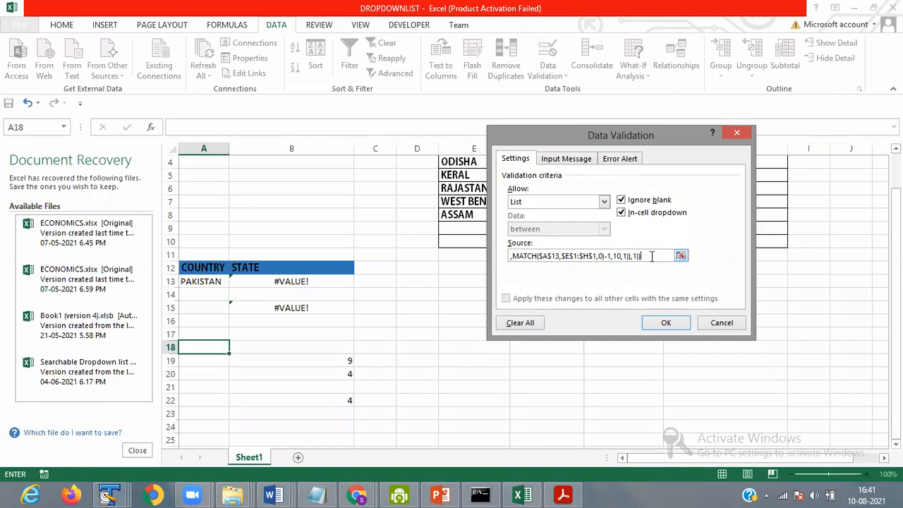
key(ctrl+z)
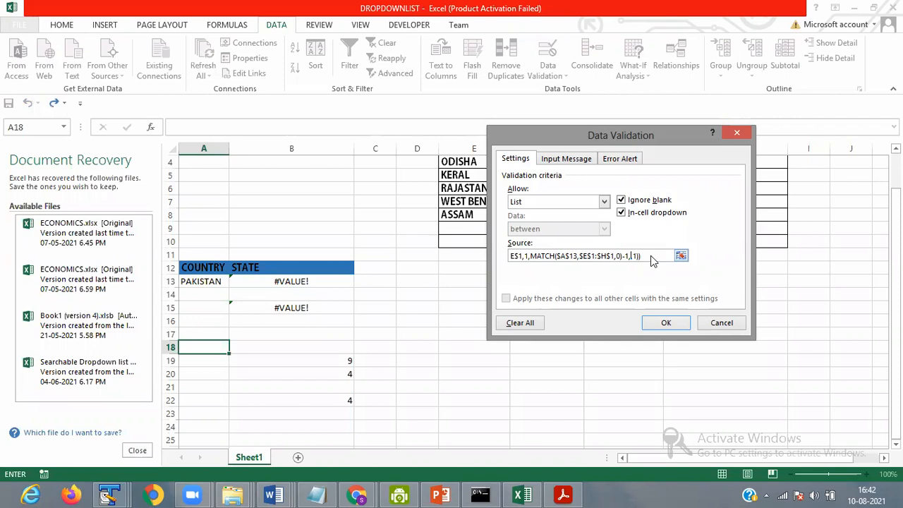
text(10,1)))
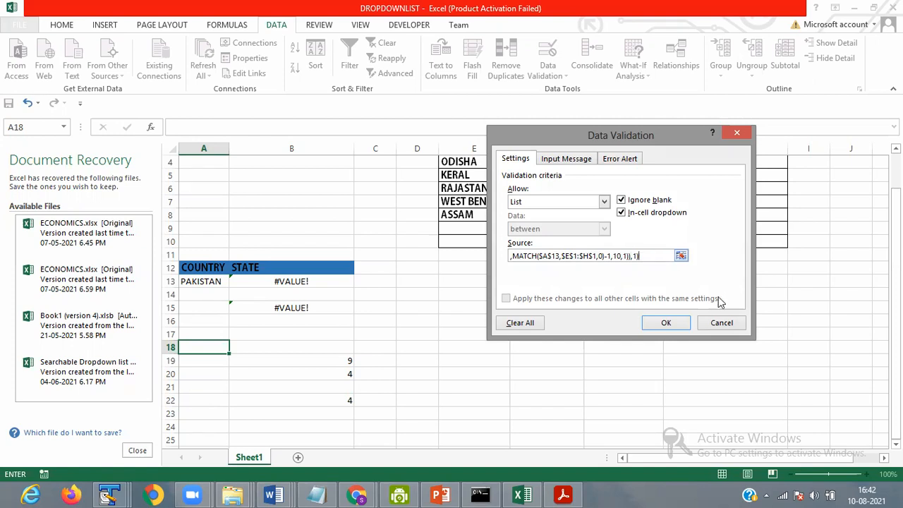
click(669, 324)
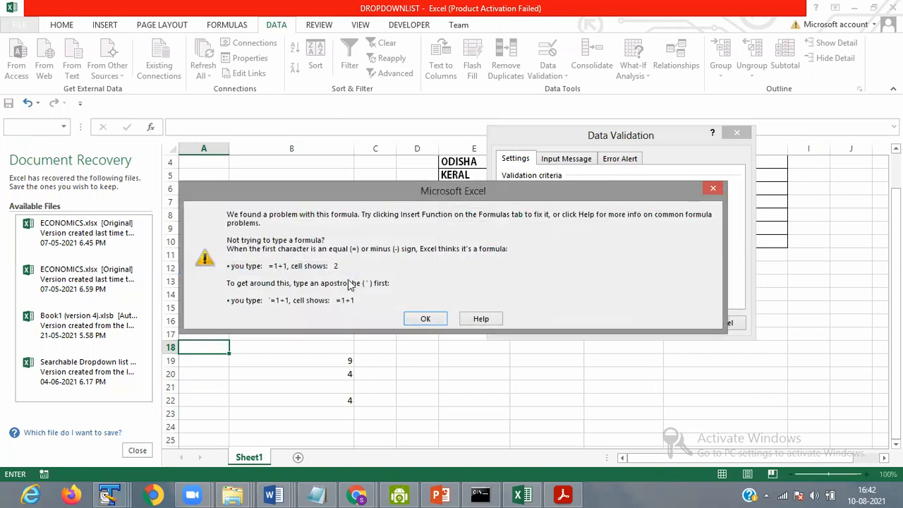
click(423, 319)
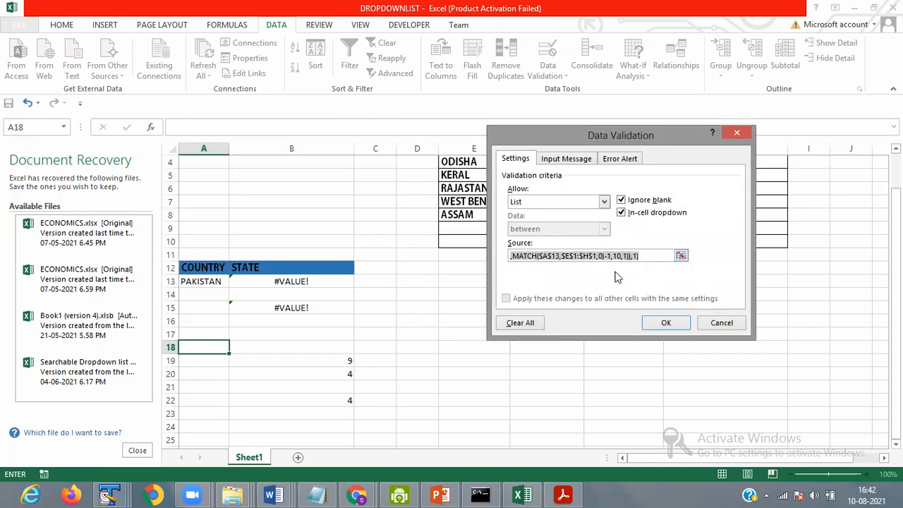
click(649, 256)
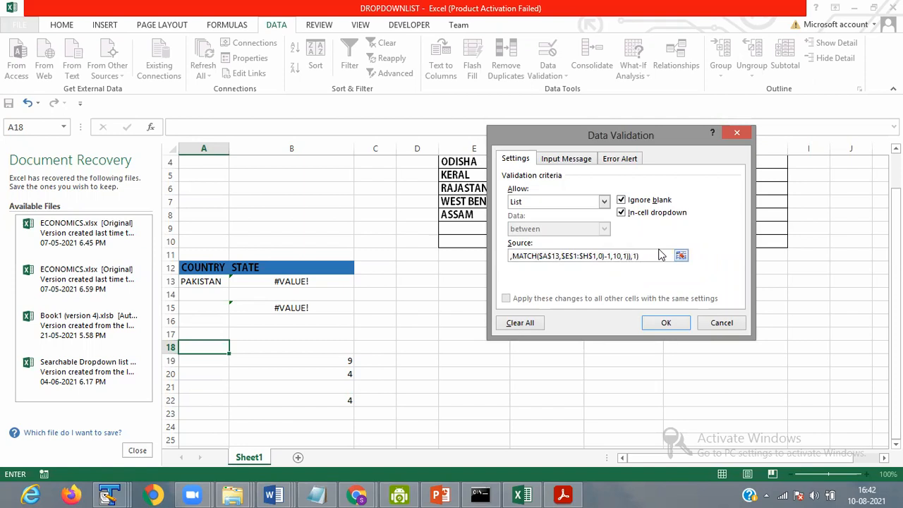
click(721, 324)
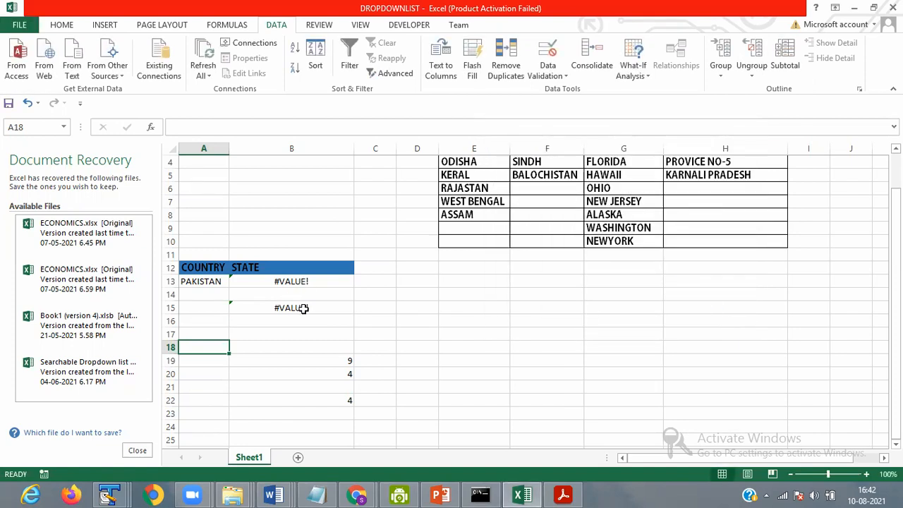
Step: Copy the full COUNTA(OFFSET(...)) expression from B22 again without its equals sign, keeping the cell's formula intact
click(313, 412)
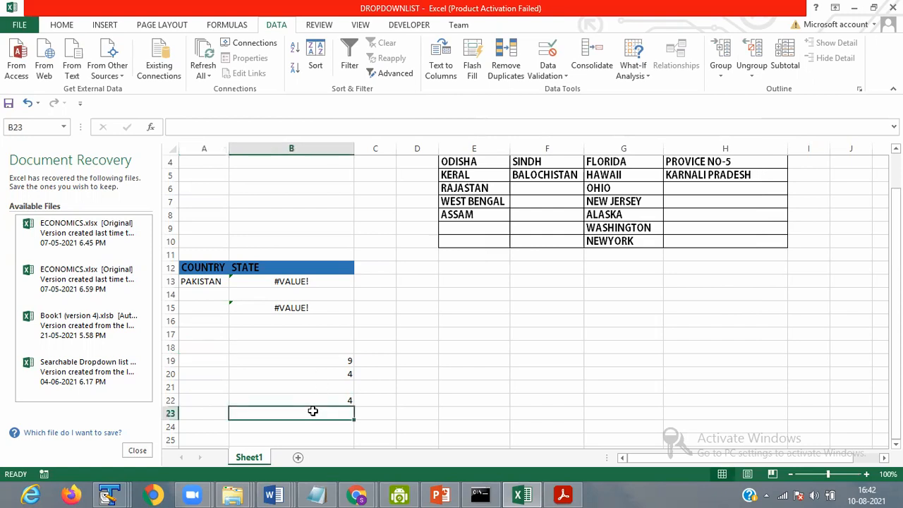
click(316, 400)
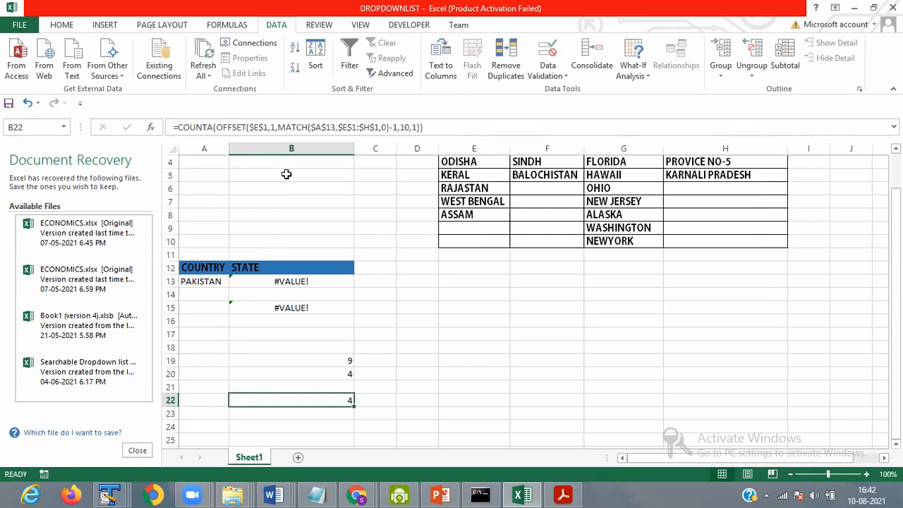
drag(180, 127, 422, 124)
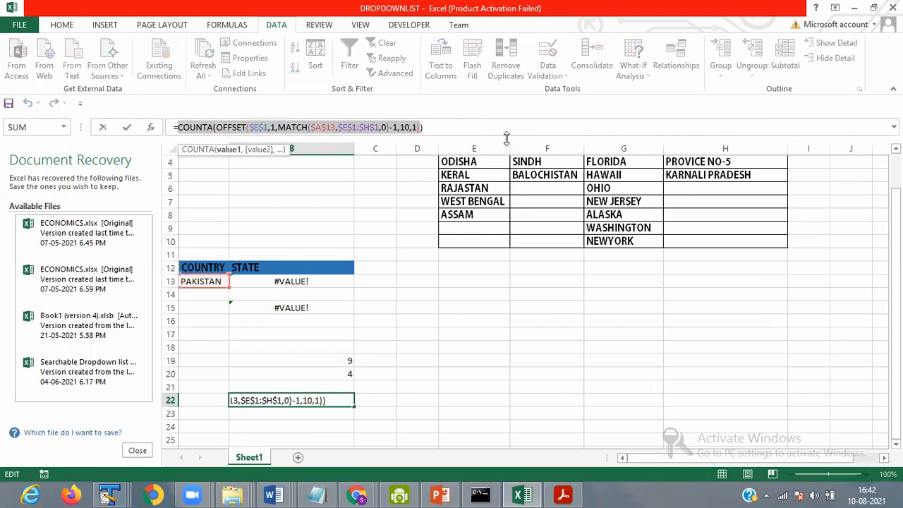
click(432, 127)
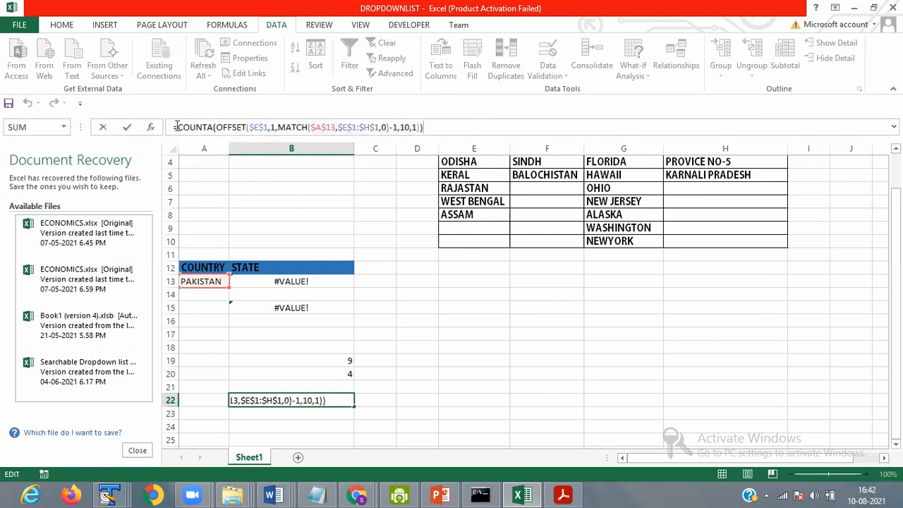
drag(178, 127, 433, 130)
key(ctrl+c)
key(Return)
Step: Set cell A18's data validation to allow a List and paste the copied COUNTA(OFFSET(...)) expression as its source
click(186, 346)
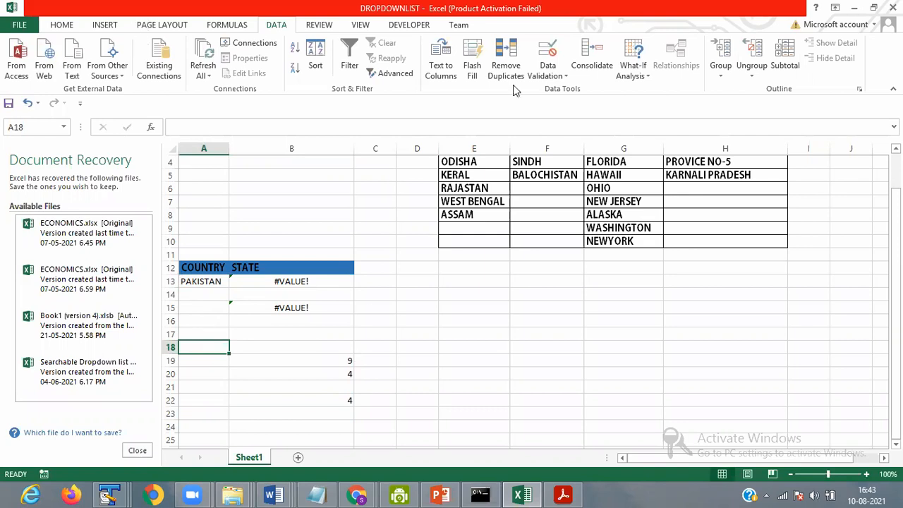
click(563, 78)
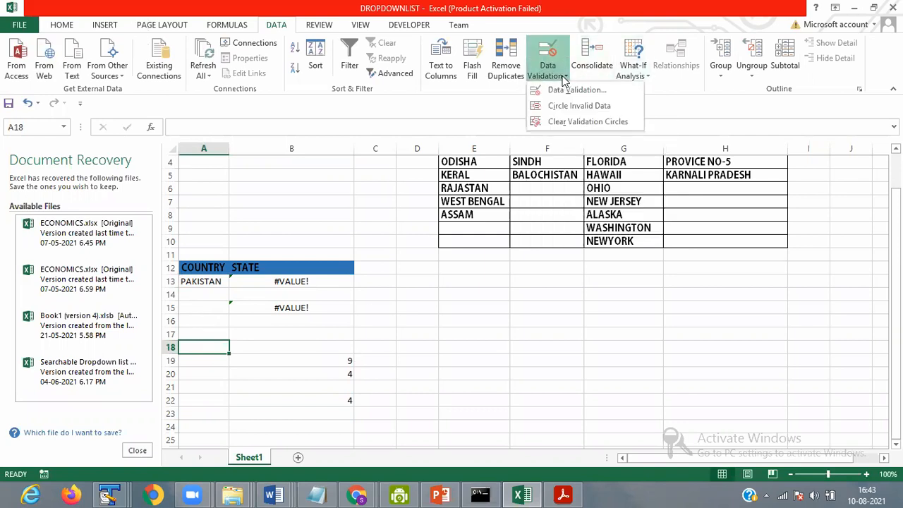
click(570, 90)
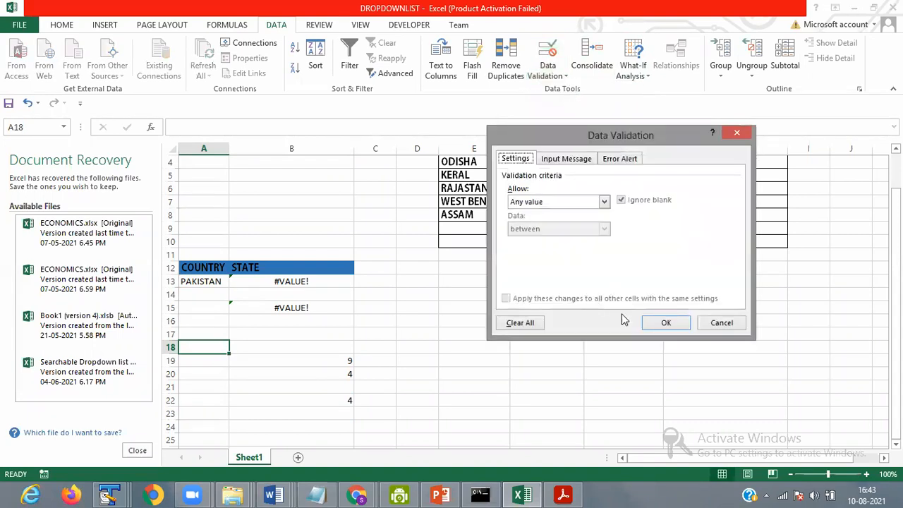
click(566, 202)
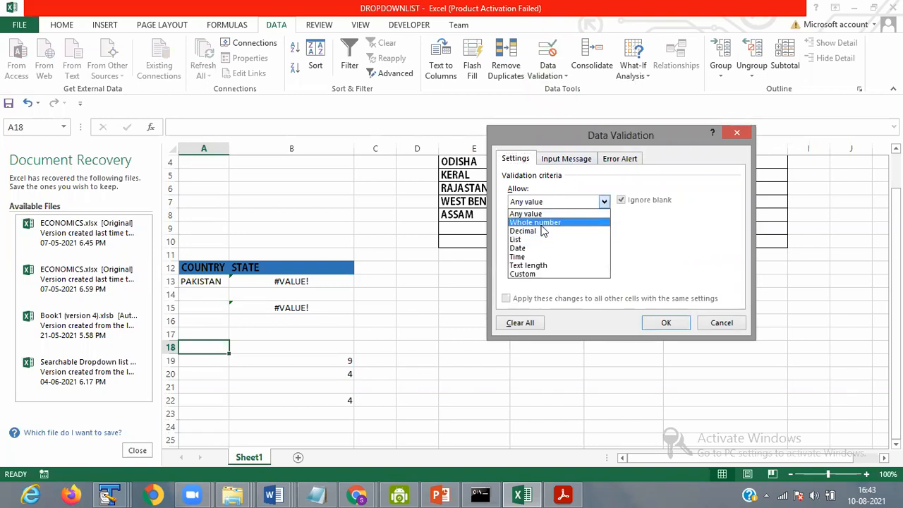
click(542, 240)
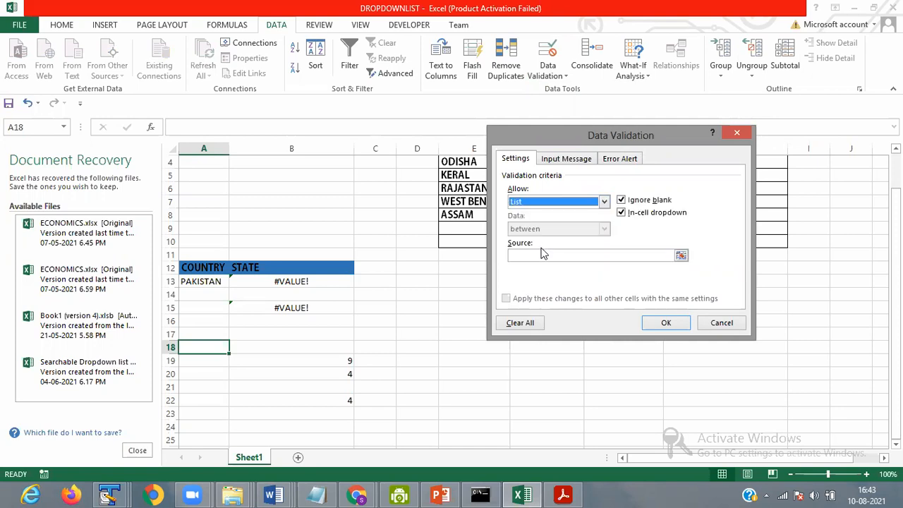
click(540, 257)
key(ctrl+v)
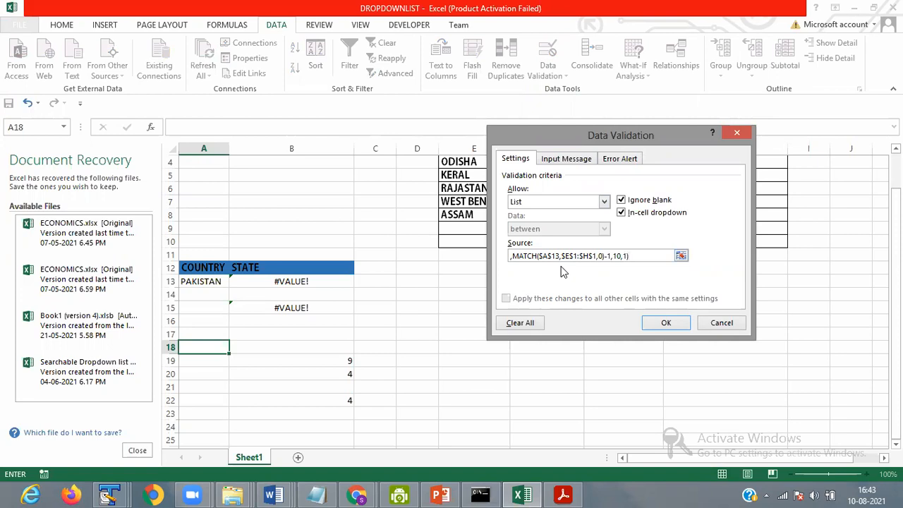
key(Left)
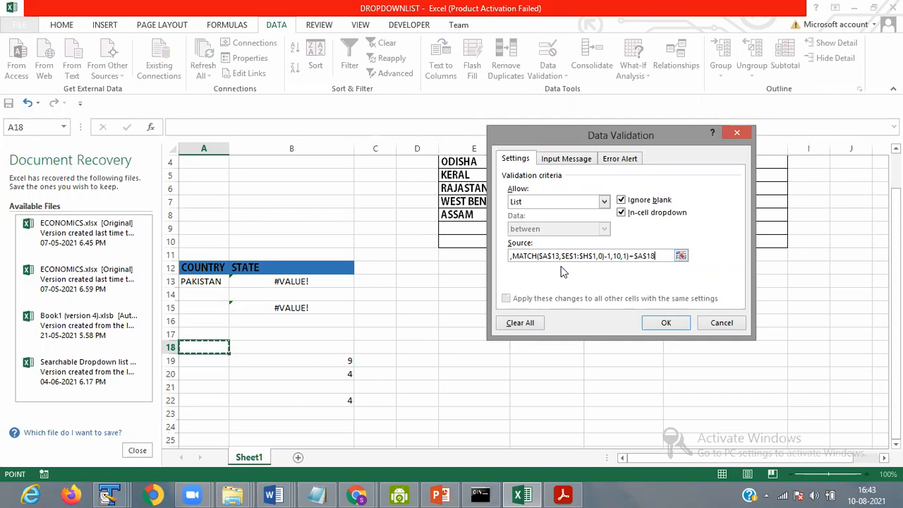
key(ctrl+z)
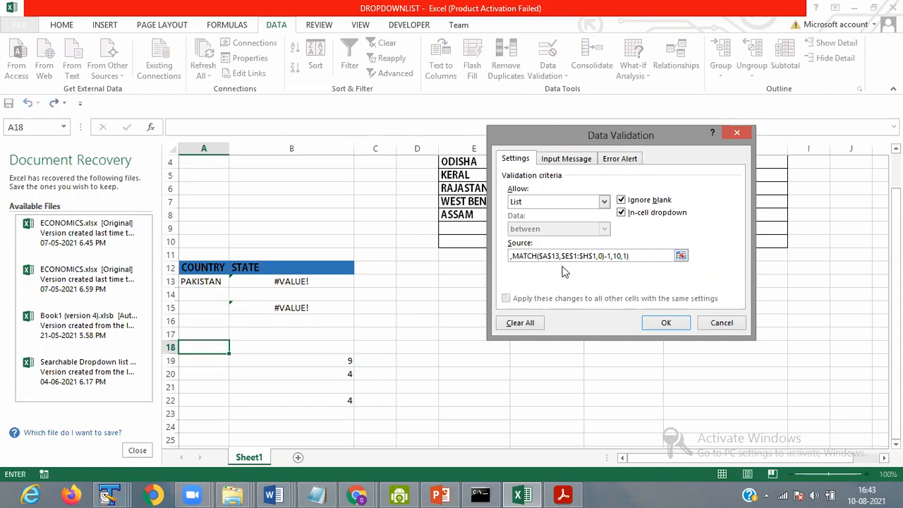
click(513, 257)
key(Left)
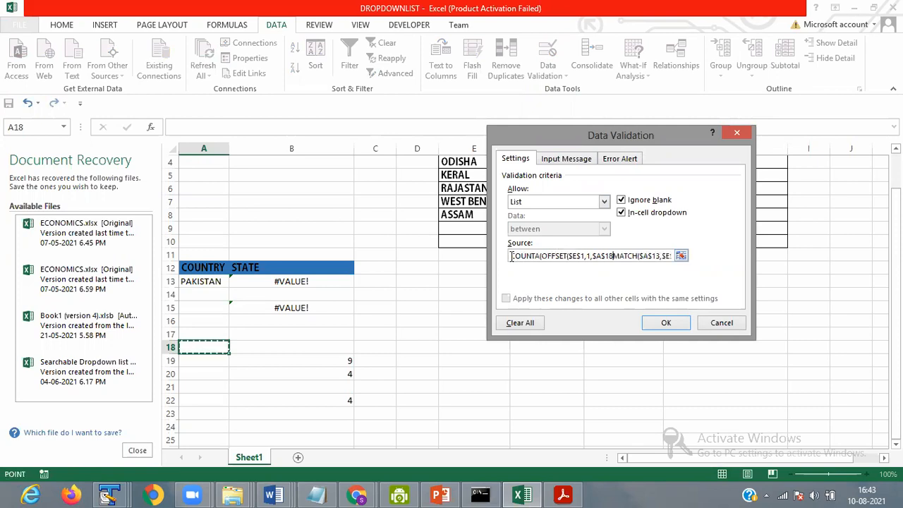
click(511, 257)
key(Left)
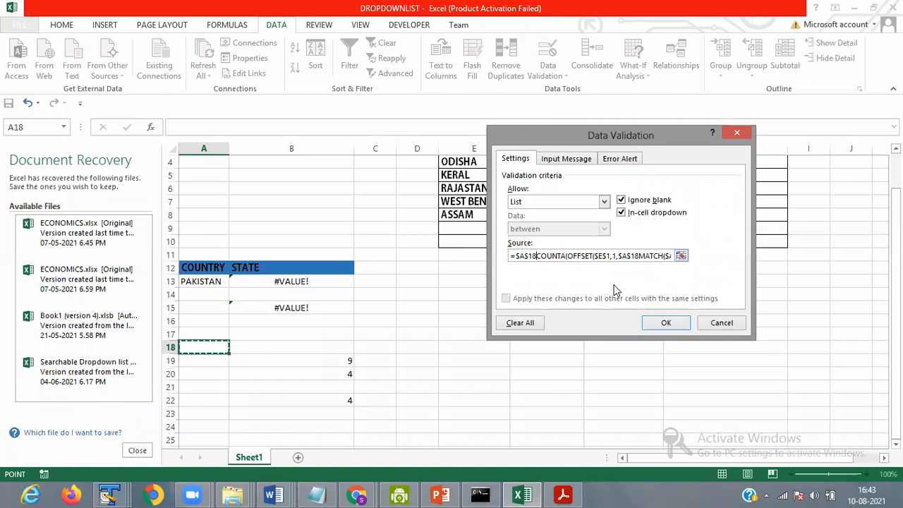
key(ctrl+z)
key(ctrl+z)
key(ctrl+z)
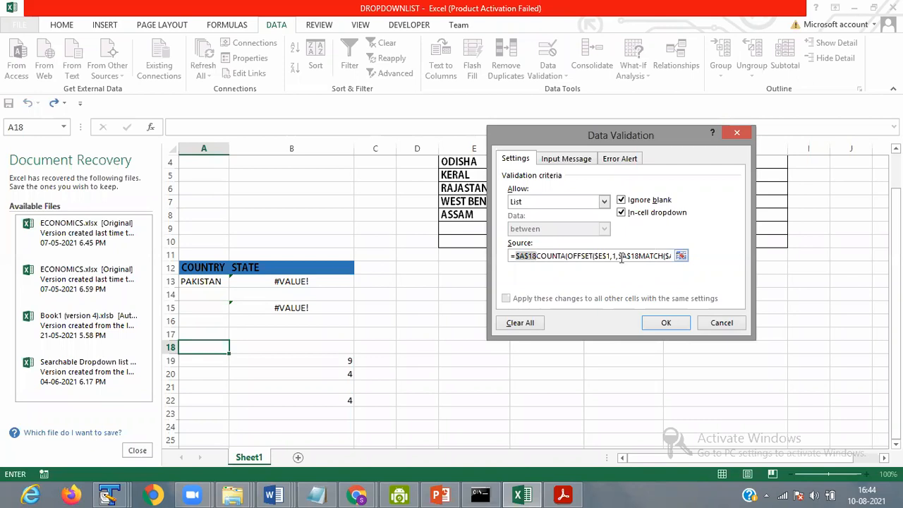
Step: Clear A18's list source and re-enter the copied COUNTA(OFFSET(...)) expression after an equals sign, with one fewer closing parenthesis
drag(516, 258, 720, 259)
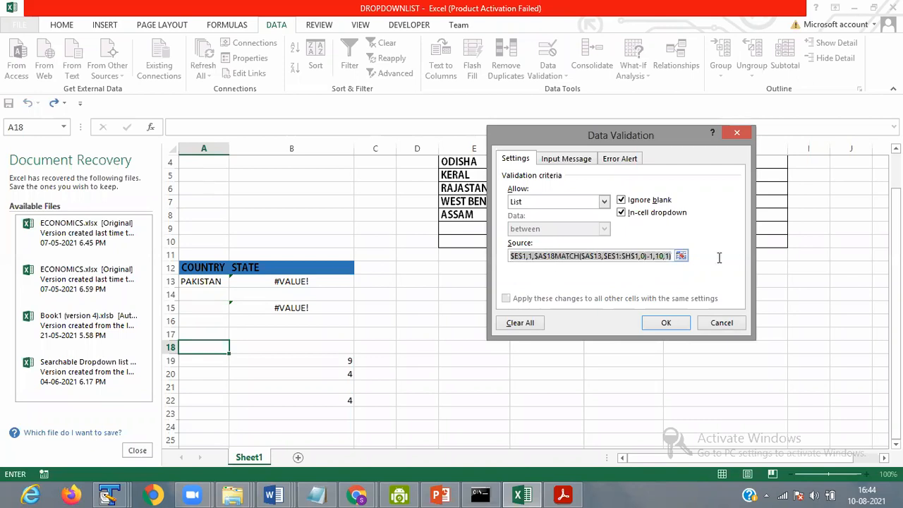
key(Delete)
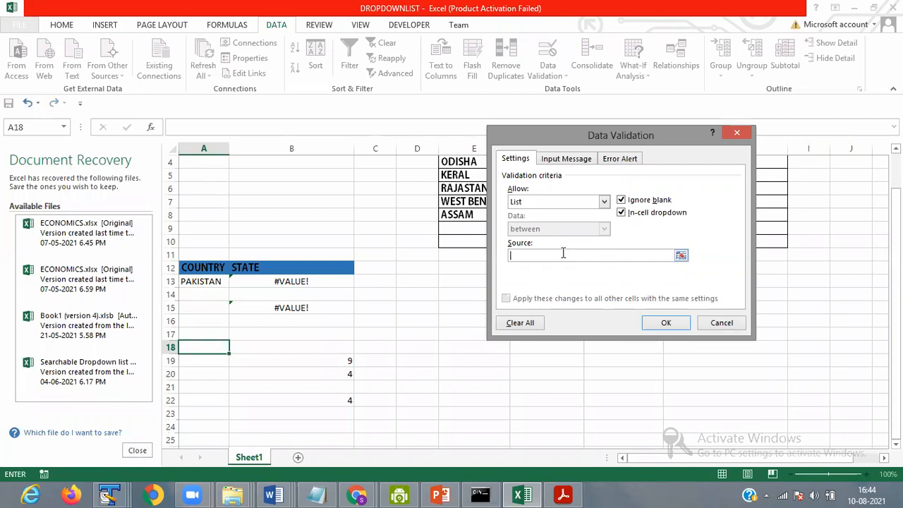
text(=)
key(ctrl+v)
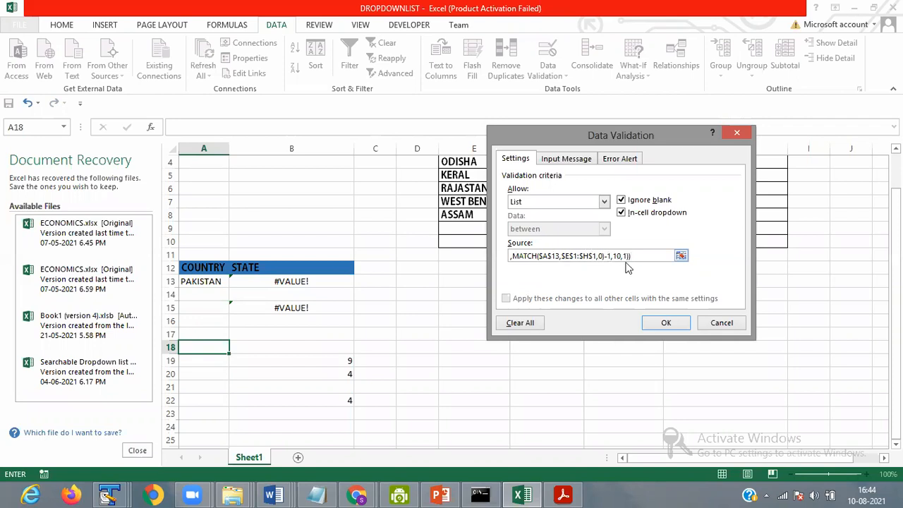
key(BackSpace)
click(681, 255)
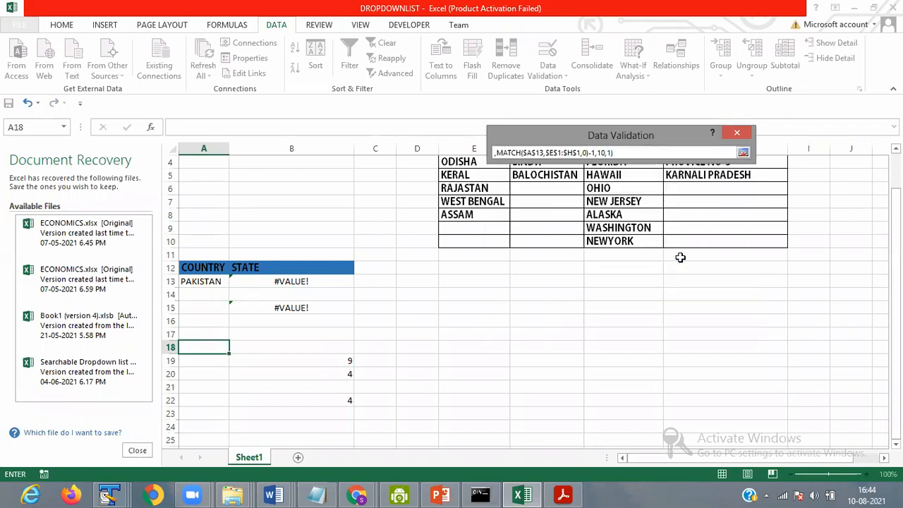
click(744, 154)
click(562, 256)
drag(548, 257, 526, 257)
click(522, 257)
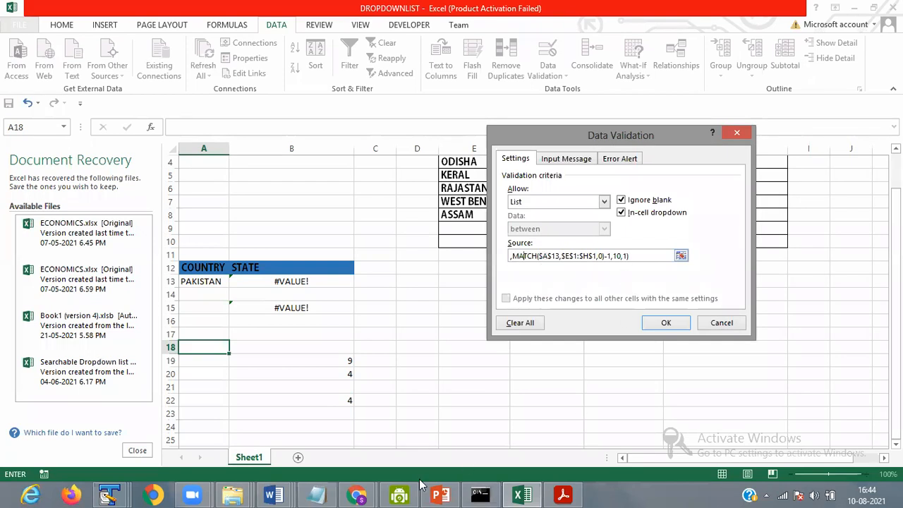
Step: Switch to Notepad, paste the COUNTA(OFFSET(...)) expression below the last separator line, and copy only its OFFSET(...) part
click(316, 495)
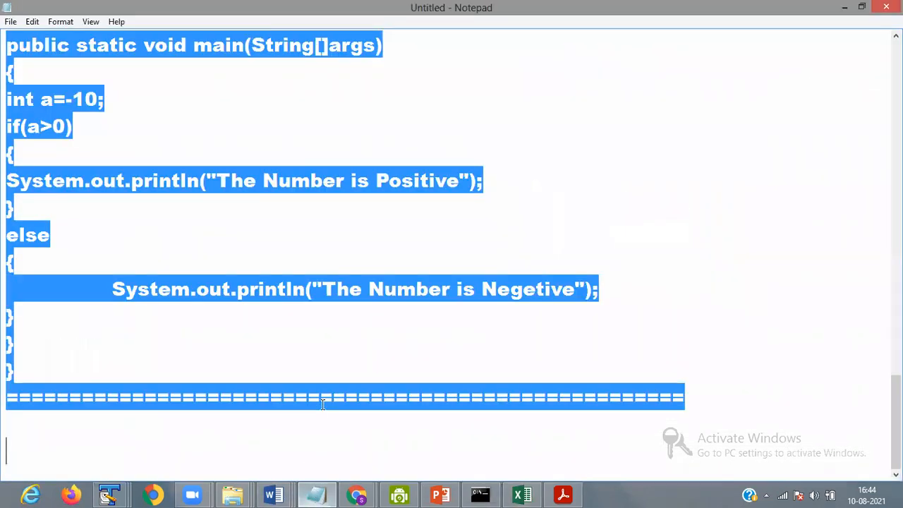
click(189, 436)
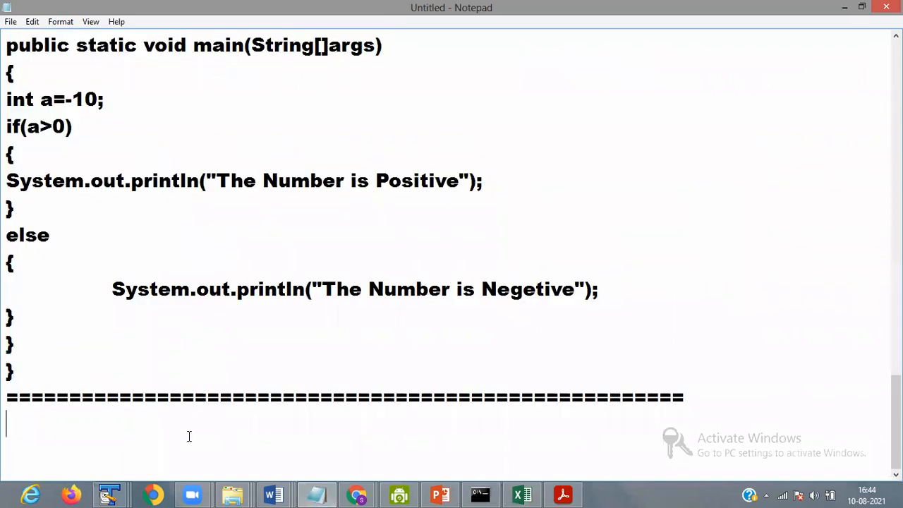
key(ctrl+v)
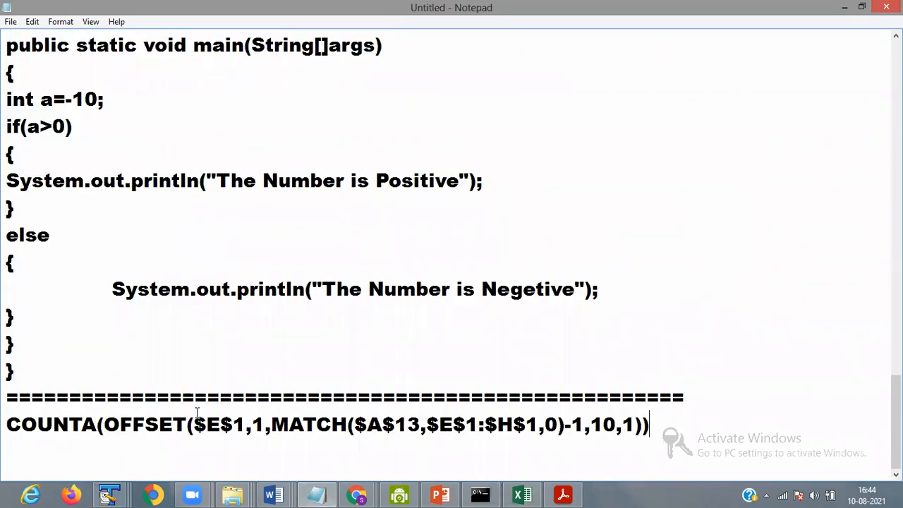
click(107, 423)
shift+click(485, 423)
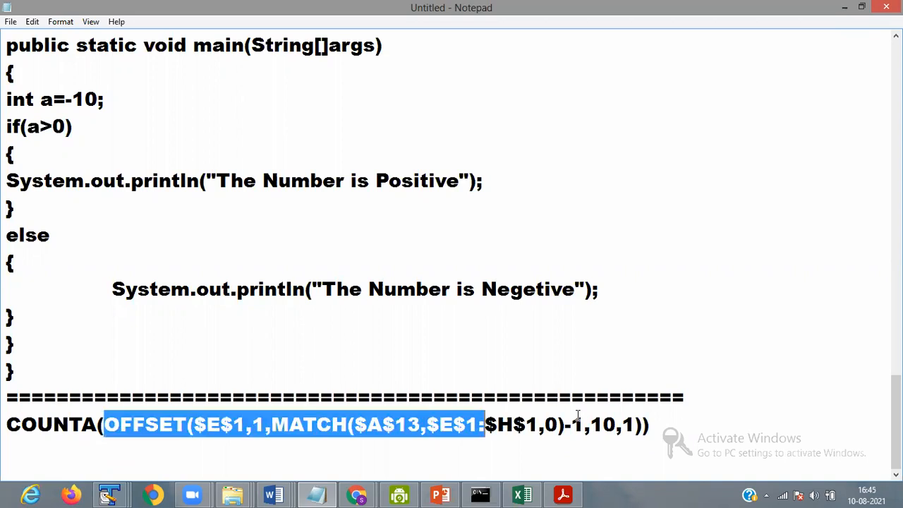
shift+click(641, 423)
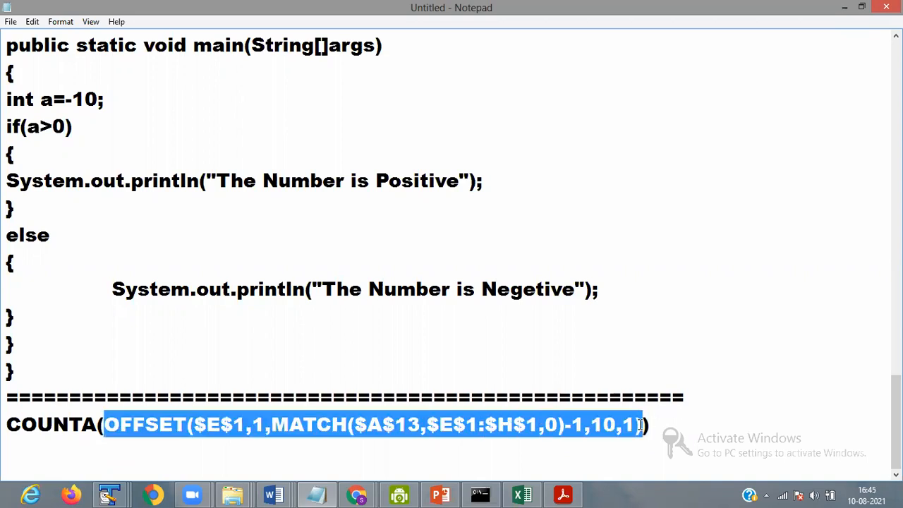
Step: Switch back to Excel, replace A18's list source with = and the copied OFFSET(...) expression, and empty its height argument
click(844, 7)
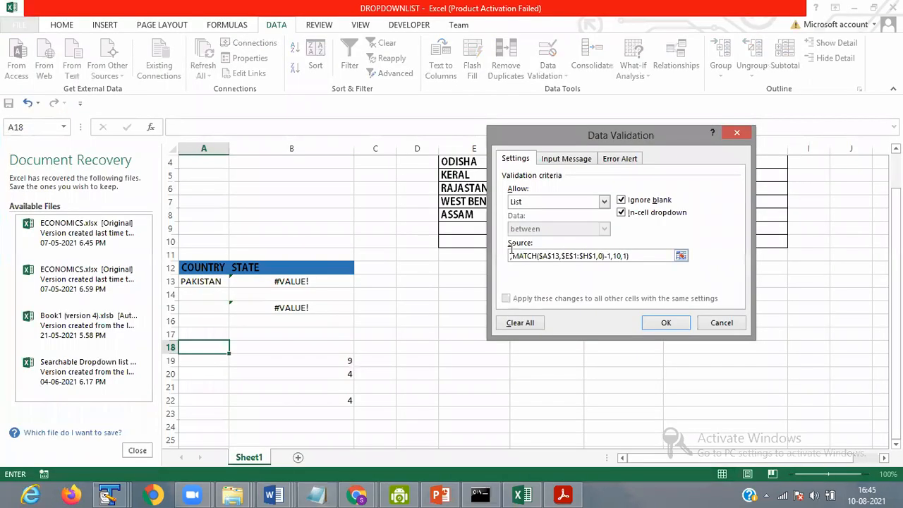
key(shift+Home)
text(=)
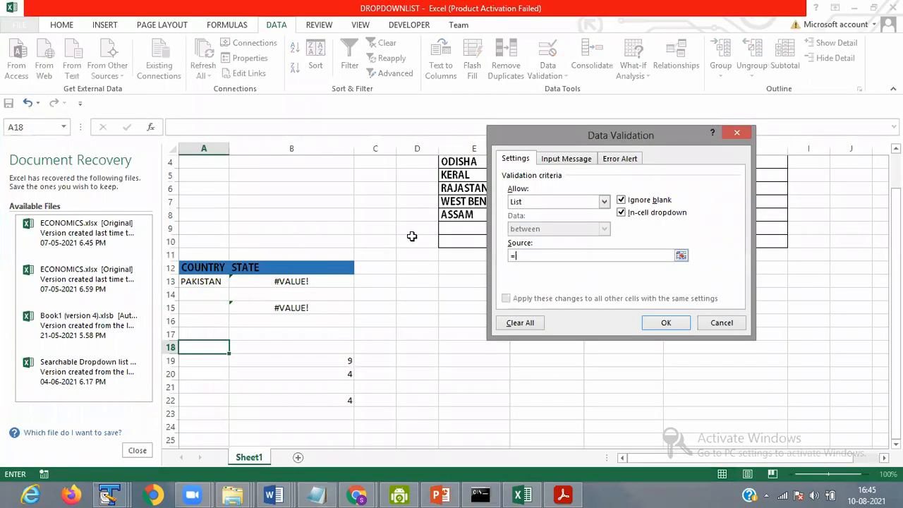
key(ctrl+v)
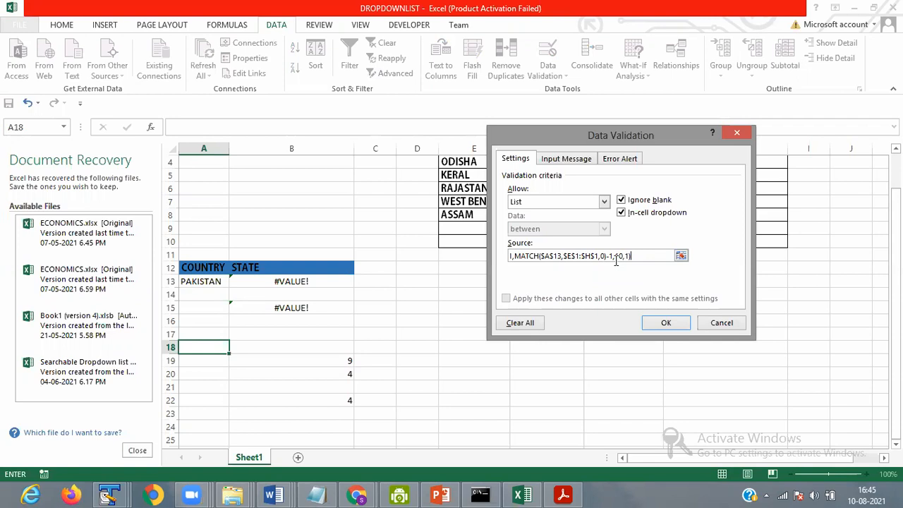
key(Left)
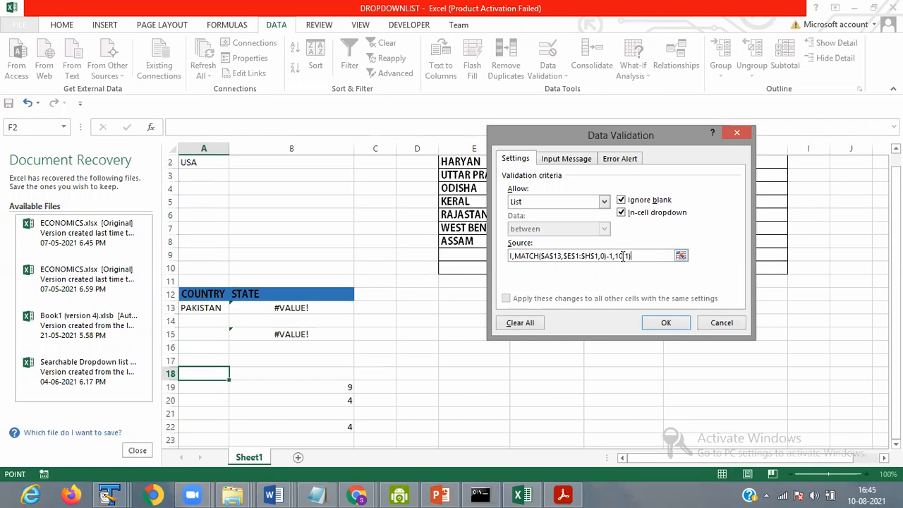
click(623, 256)
text(,)
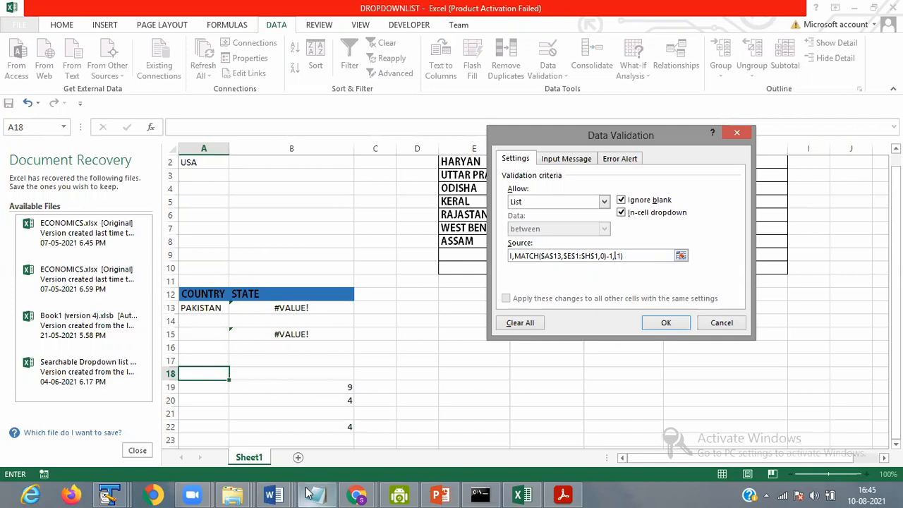
Step: Switch to Notepad and copy the full COUNTA(OFFSET(...)) expression on the last line
click(316, 494)
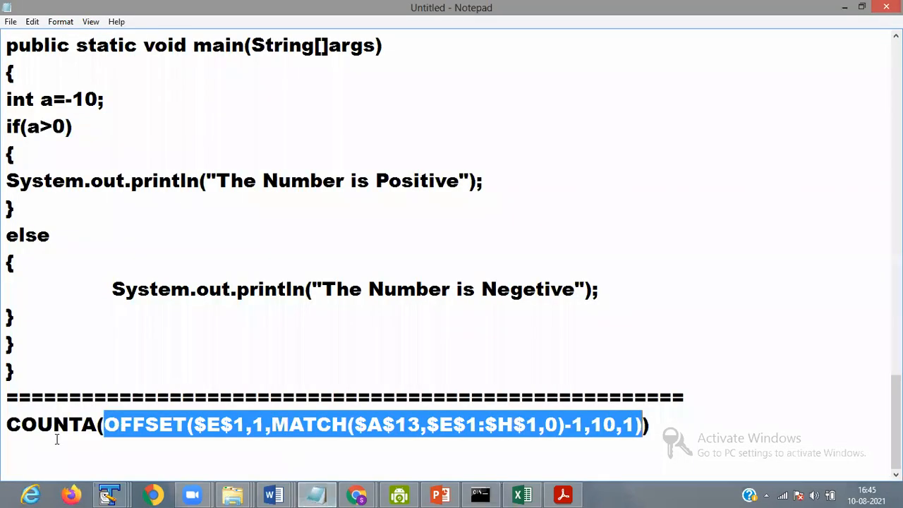
click(58, 440)
drag(8, 422, 659, 422)
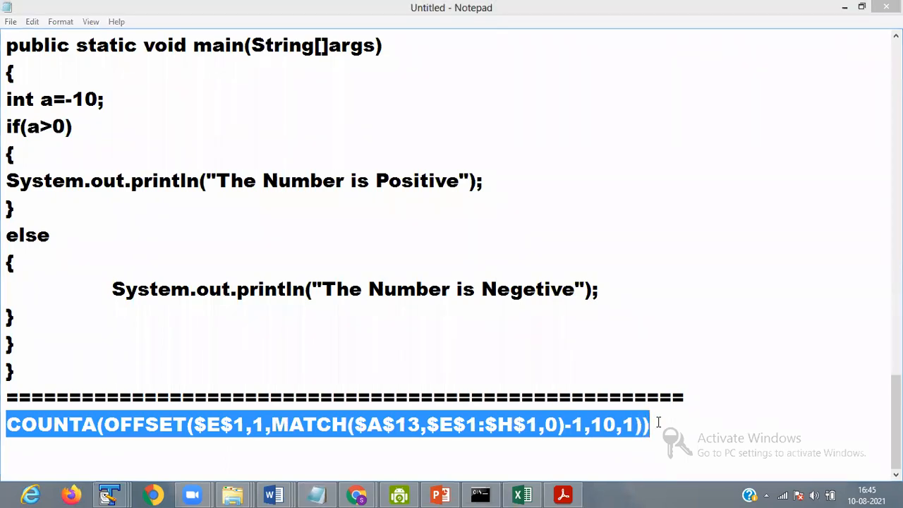
Step: Switch back to Excel, insert the copied COUNTA expression as the OFFSET height in A18's list source, and apply the validation
click(522, 494)
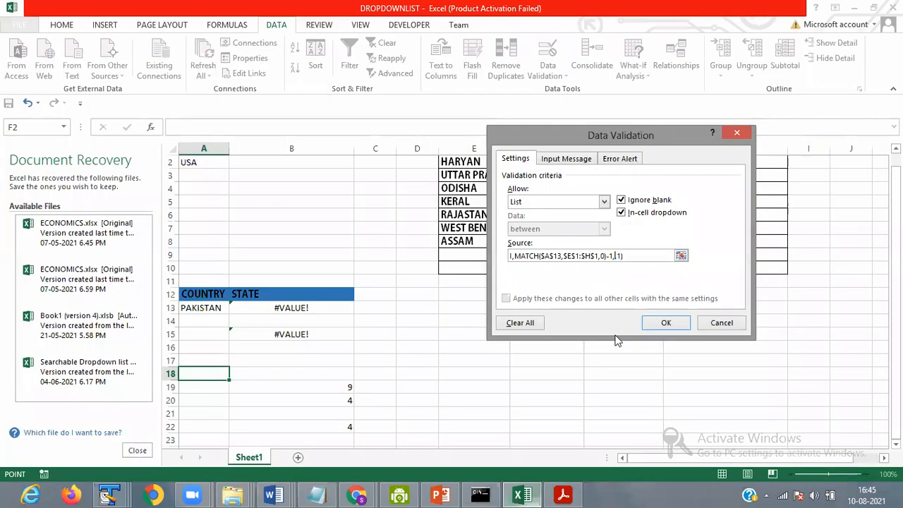
click(621, 256)
click(664, 323)
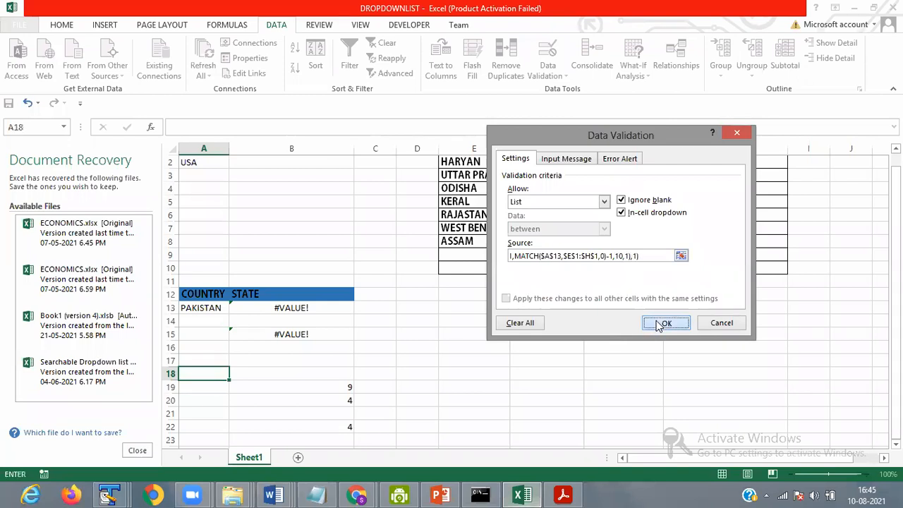
click(426, 280)
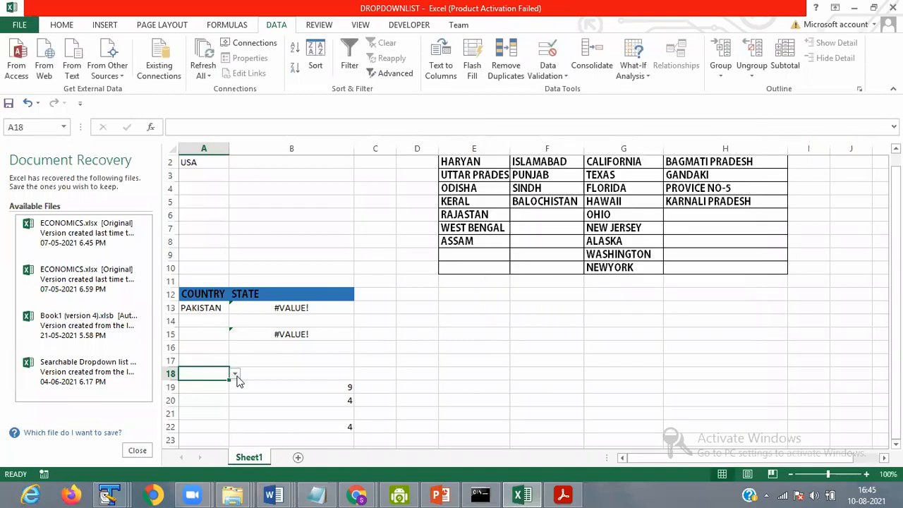
Step: Set the country in A13 to NEPAL and select A18 to test its dependent list
click(212, 309)
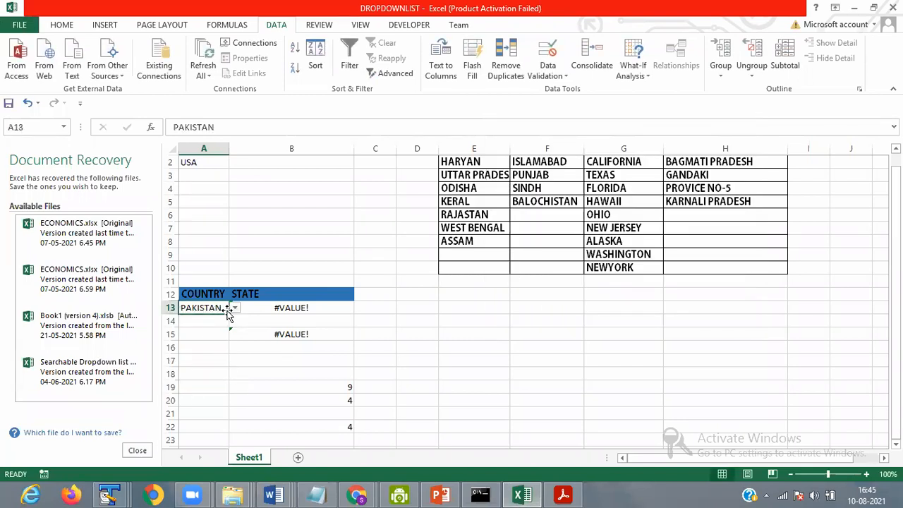
click(234, 308)
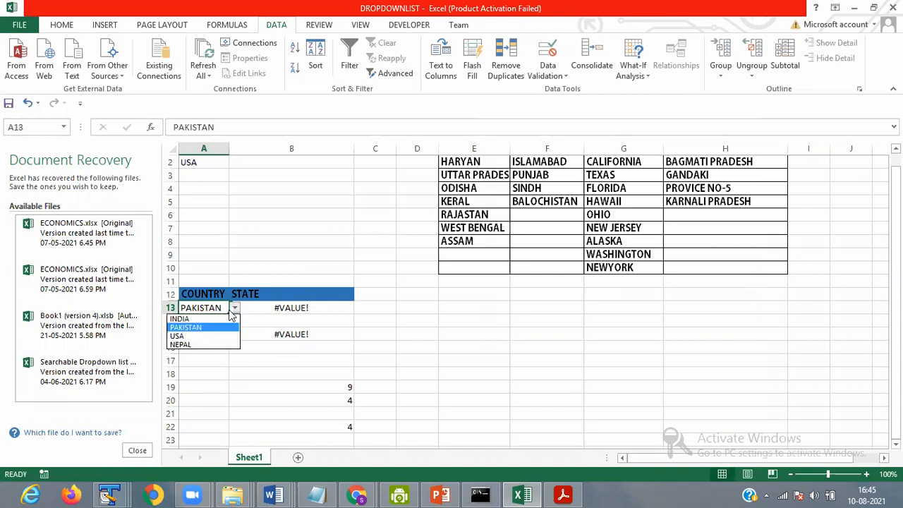
click(192, 346)
click(195, 360)
click(193, 372)
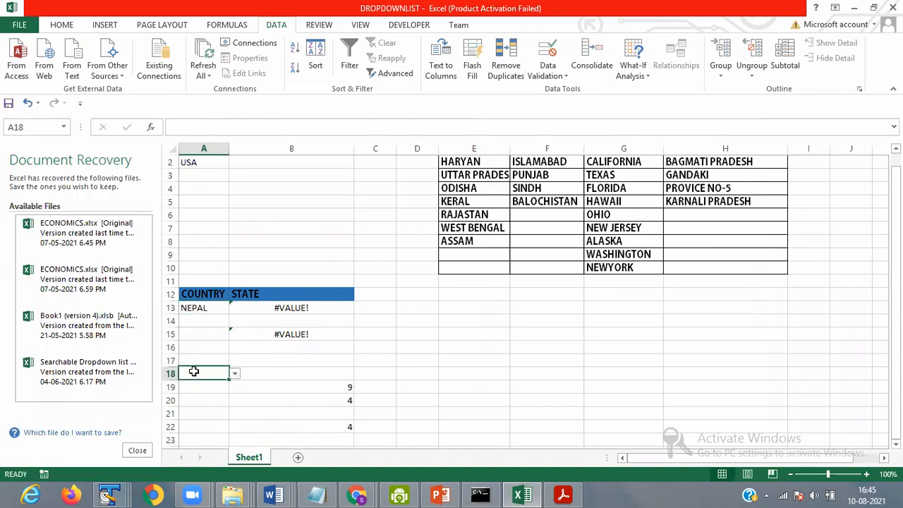
click(286, 397)
Step: Set the country in A13 to PAKISTAN and try to open A18's dependent state list
click(214, 307)
click(234, 307)
key(Return)
click(204, 374)
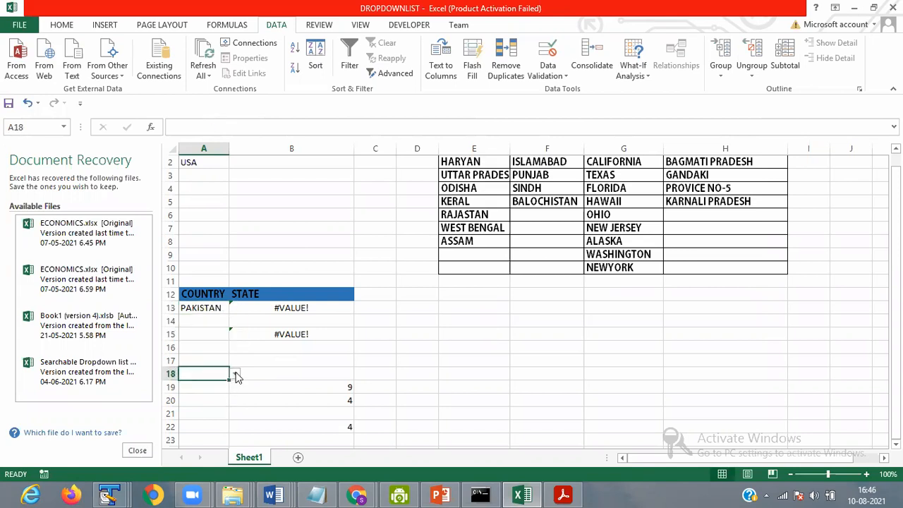
click(235, 386)
click(227, 374)
click(303, 404)
click(209, 374)
Step: Examine the OFFSET formula in B13 and its error-checking options, leaving the cell unchanged
click(279, 307)
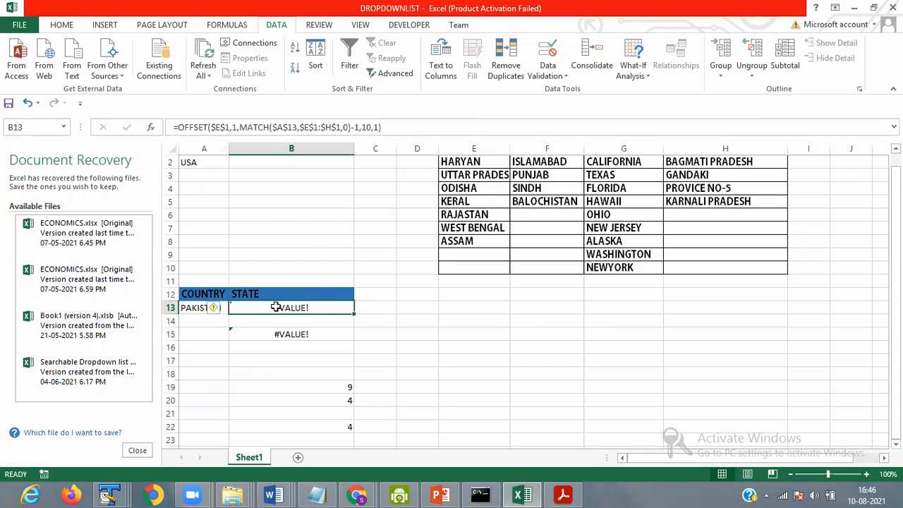
click(213, 311)
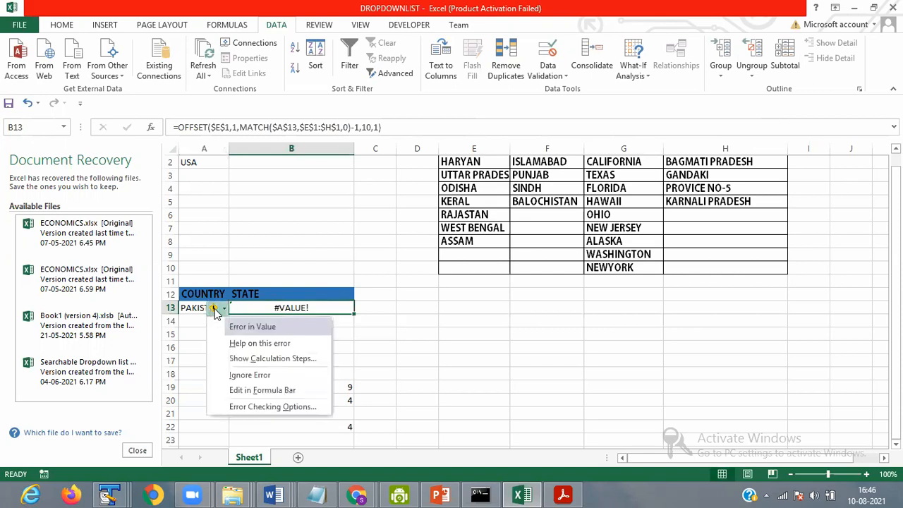
click(225, 310)
click(225, 310)
click(317, 274)
scroll(317, 273, up, 1)
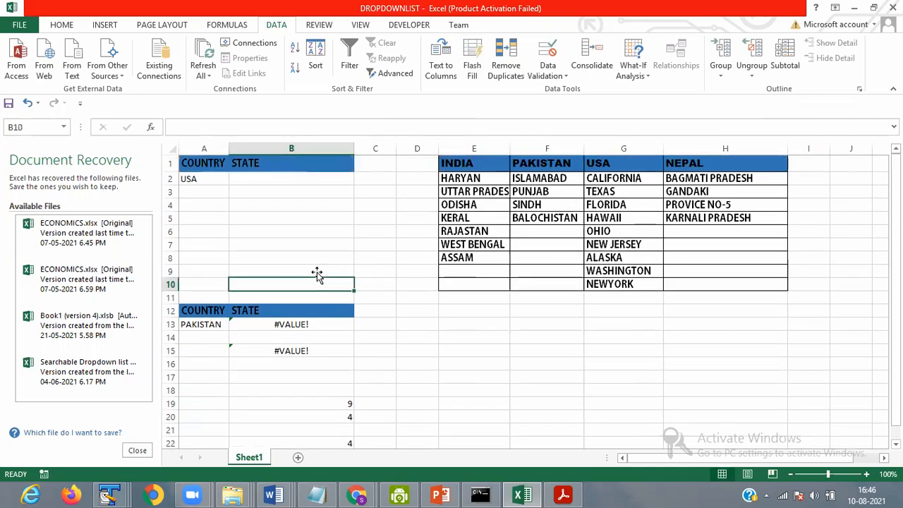
Step: Set the country in A2 of the upper table to NEPAL and check the neighbouring STATE cell
click(204, 186)
click(212, 178)
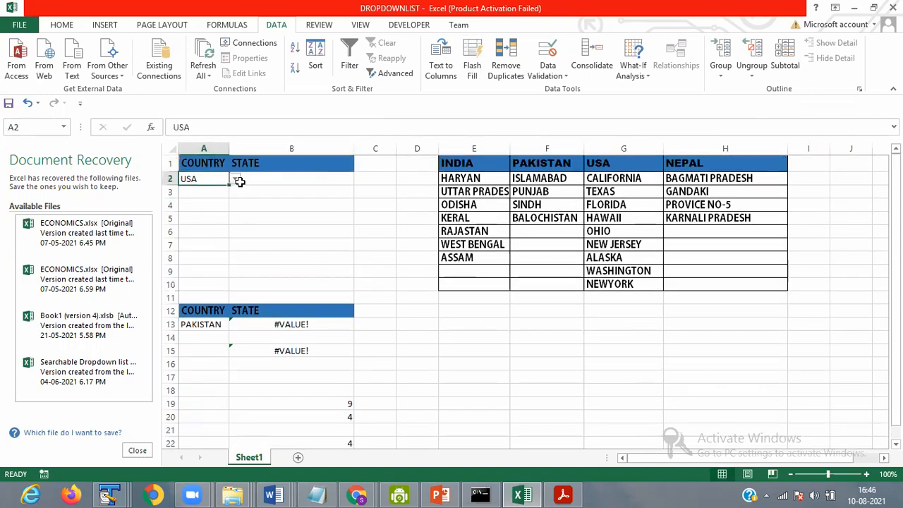
key(Right)
click(216, 178)
click(234, 180)
click(199, 215)
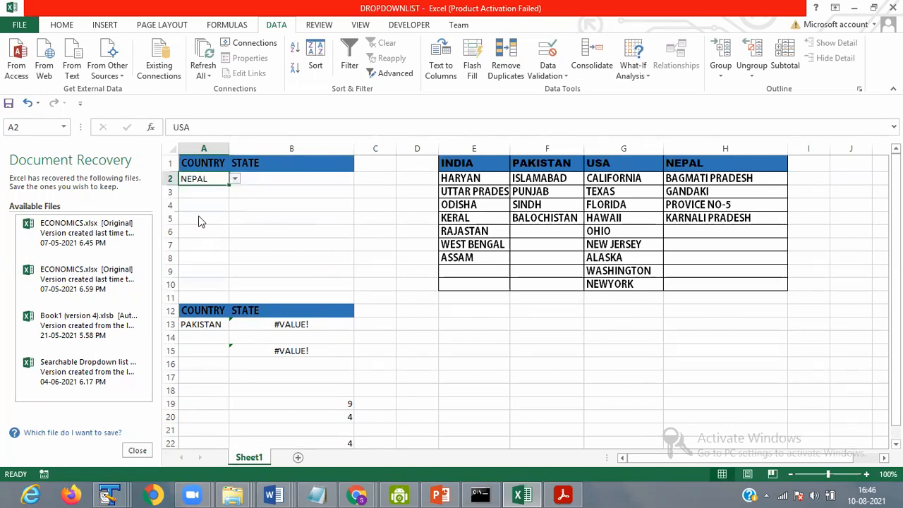
click(262, 179)
click(359, 184)
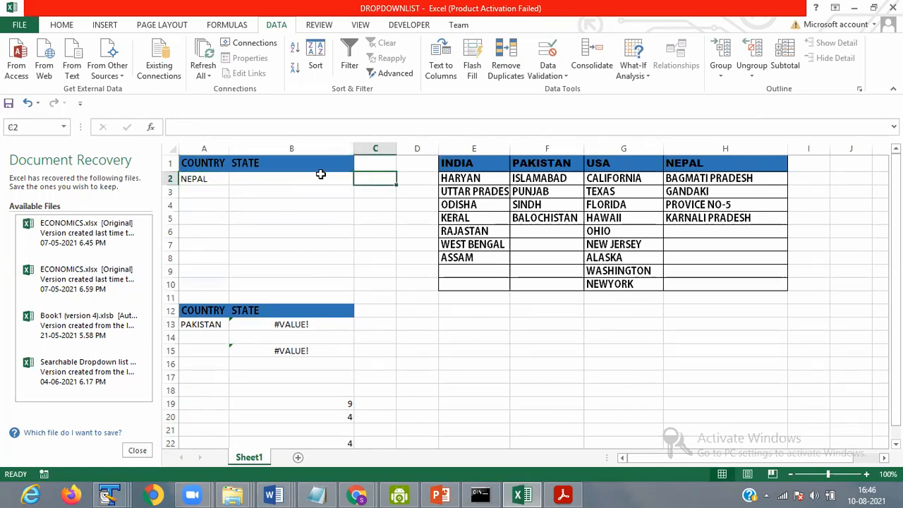
Step: Check the state list offered in B2 for NEPAL without choosing an entry
click(321, 176)
click(359, 181)
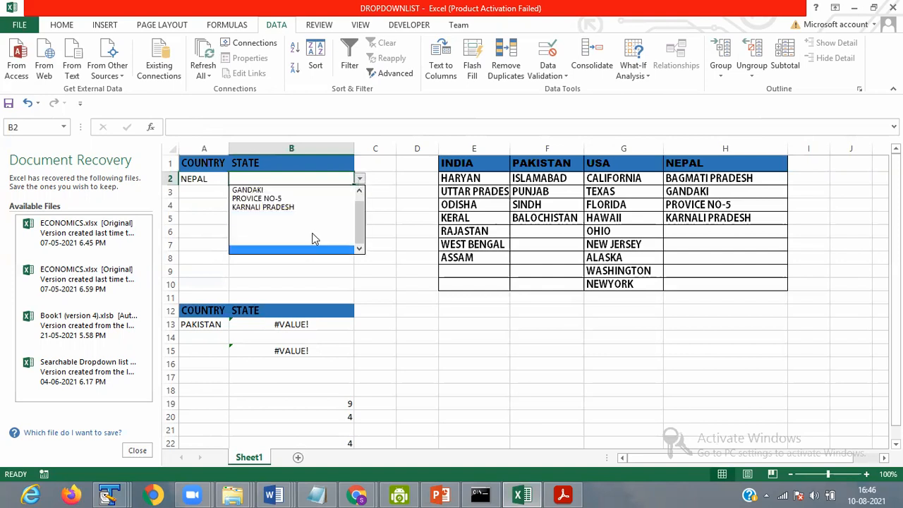
key(Escape)
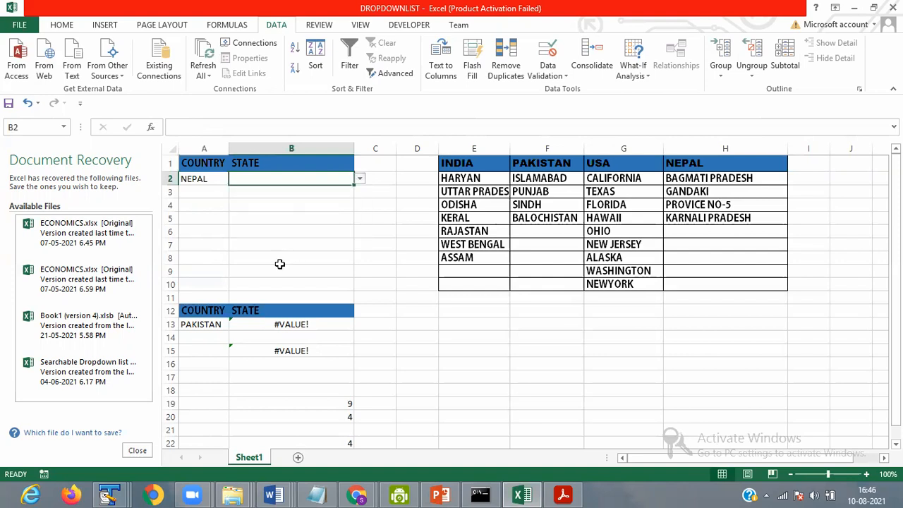
click(267, 197)
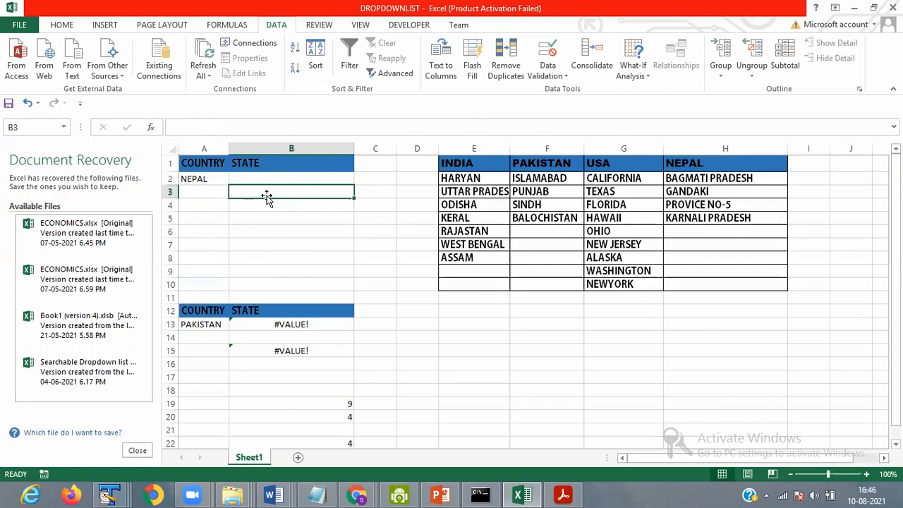
text(=)
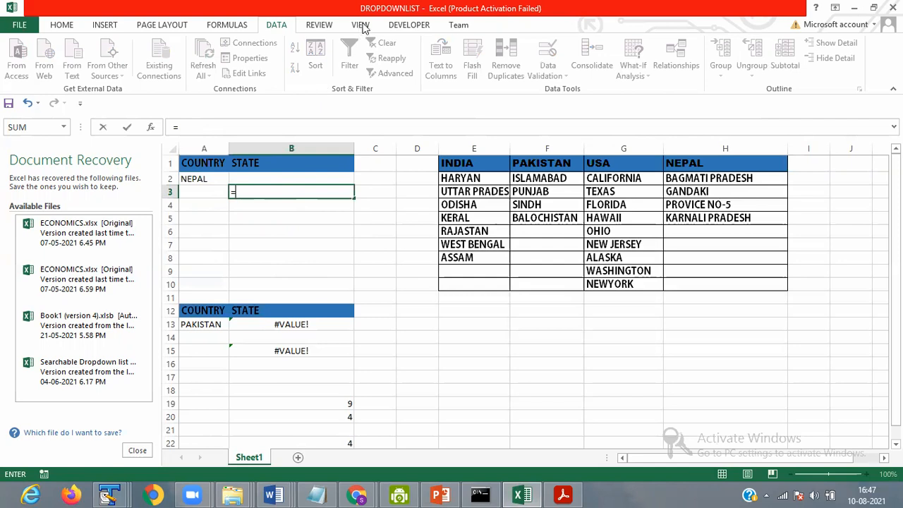
key(BackSpace)
click(282, 216)
click(282, 196)
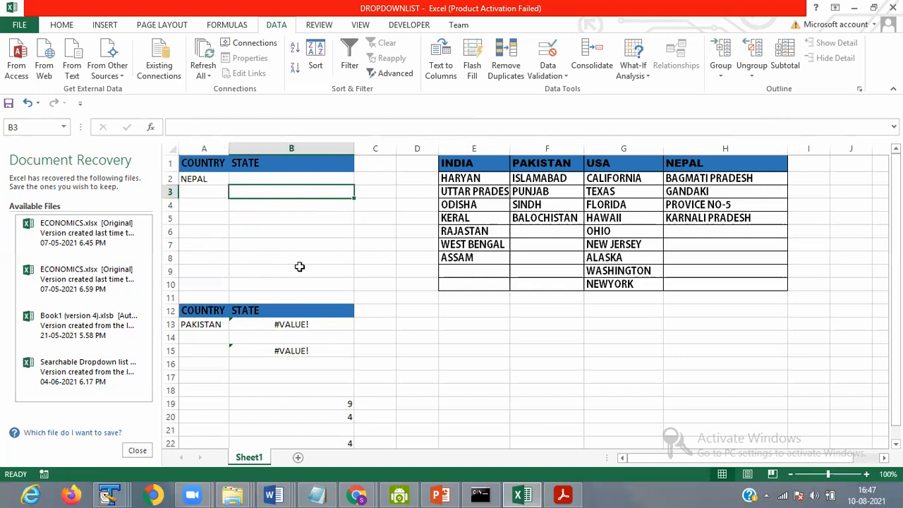
Step: Copy the COUNTA(OFFSET(…)) formula text of B22 without its equals sign, leaving the cell unchanged
scroll(332, 332, down, 2)
click(332, 360)
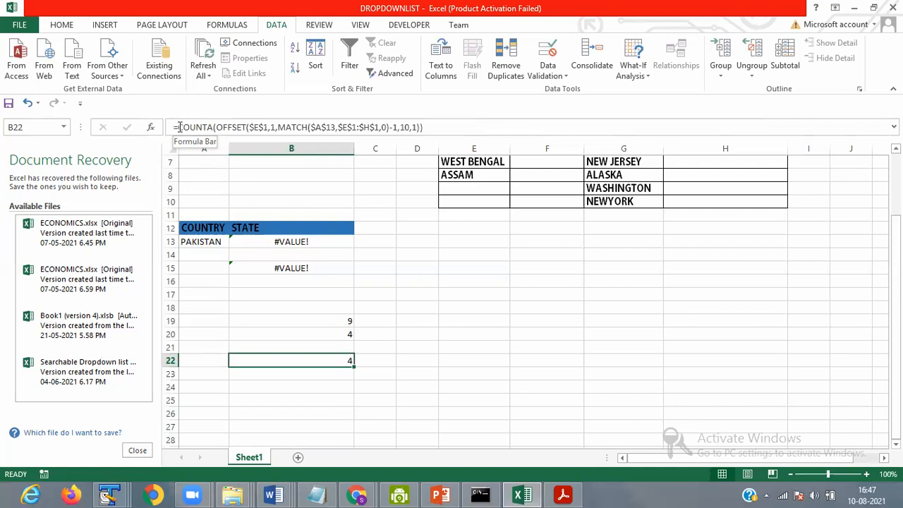
click(179, 127)
drag(179, 127, 224, 127)
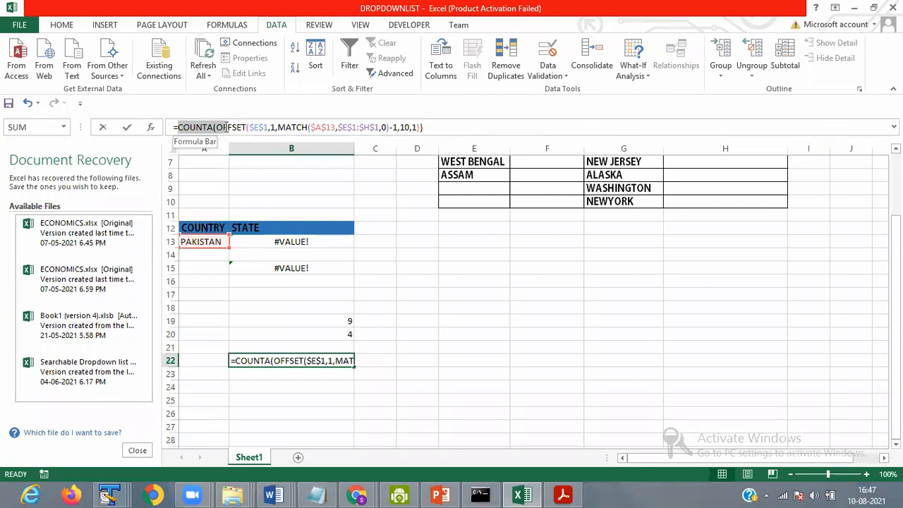
drag(224, 127, 228, 127)
drag(227, 127, 425, 129)
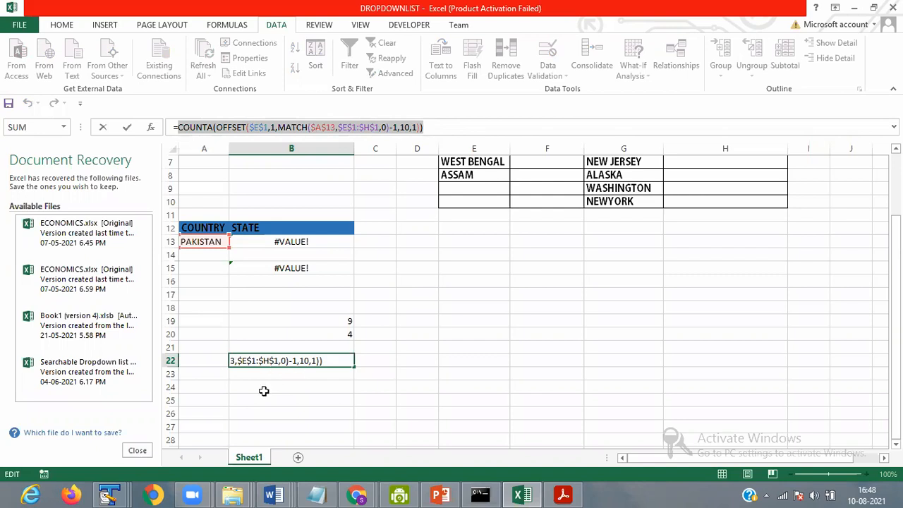
click(455, 132)
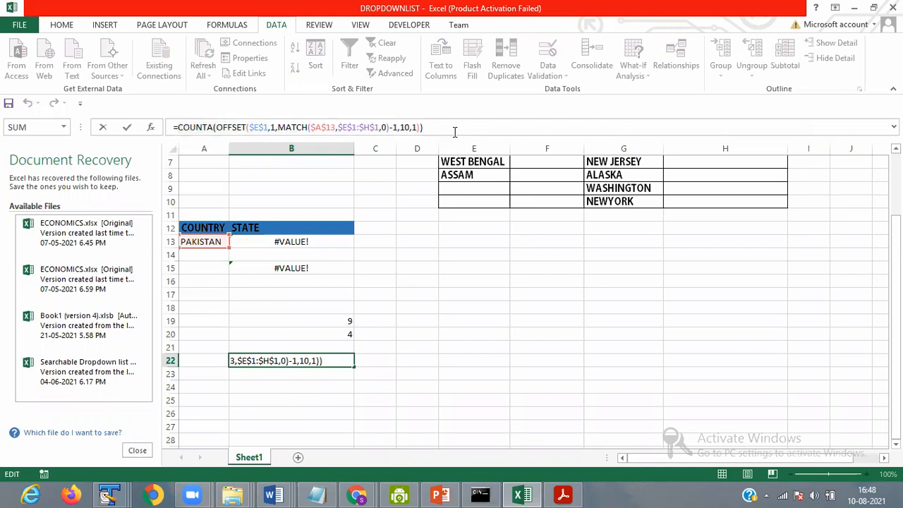
key(Return)
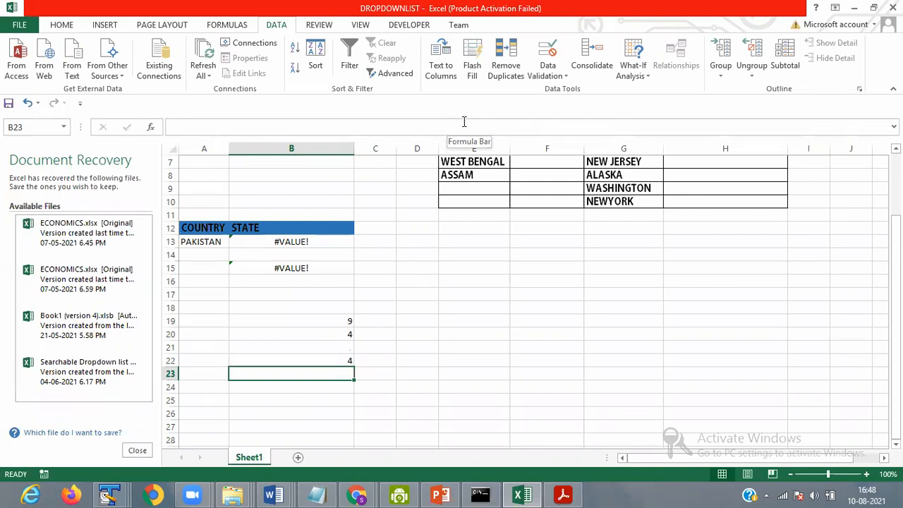
Step: Set up a List validation for B23, pasting the copied COUNTA(OFFSET($E$1,1,MATCH($A$13,$E$1:$H$1,0)-1,10,1)) formula as its source
click(282, 392)
click(282, 374)
click(566, 203)
click(549, 241)
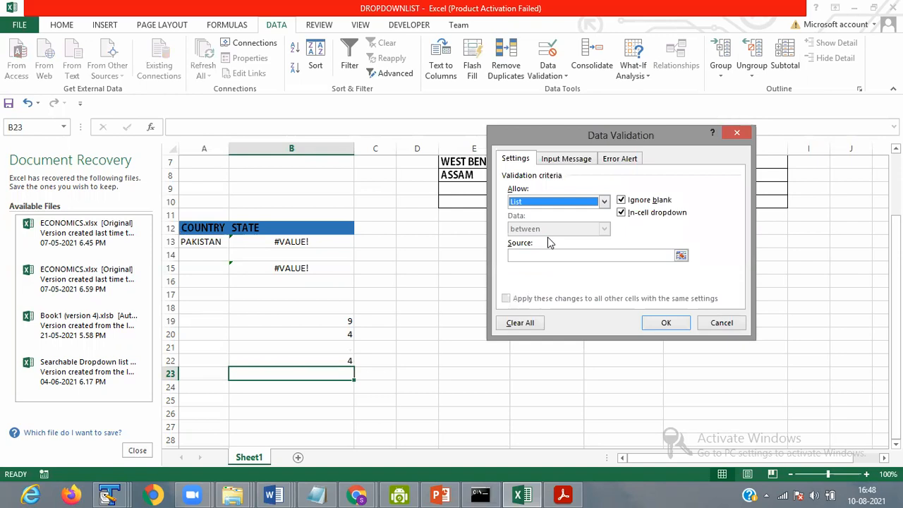
click(537, 254)
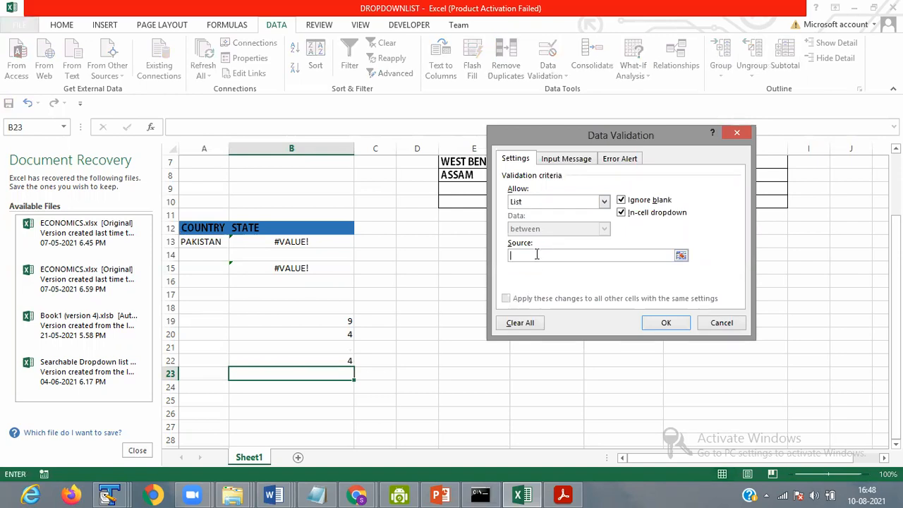
key(ctrl+v)
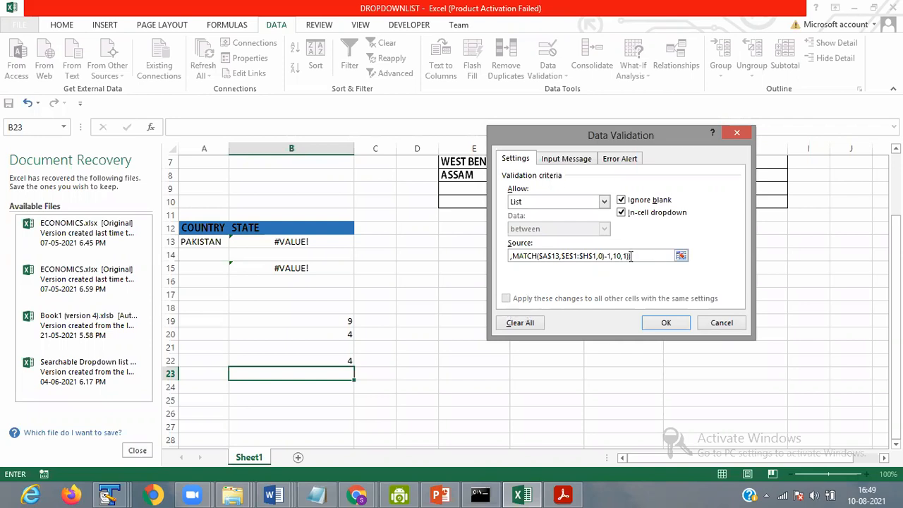
click(624, 257)
text(,1)
Step: Replace the source after its equals sign with OFFSET($E$1,1,MATCH($A$13,$E$1:$H$1,0)-1,10,1) copied from the Notepad note
click(316, 494)
click(234, 468)
drag(106, 424, 642, 424)
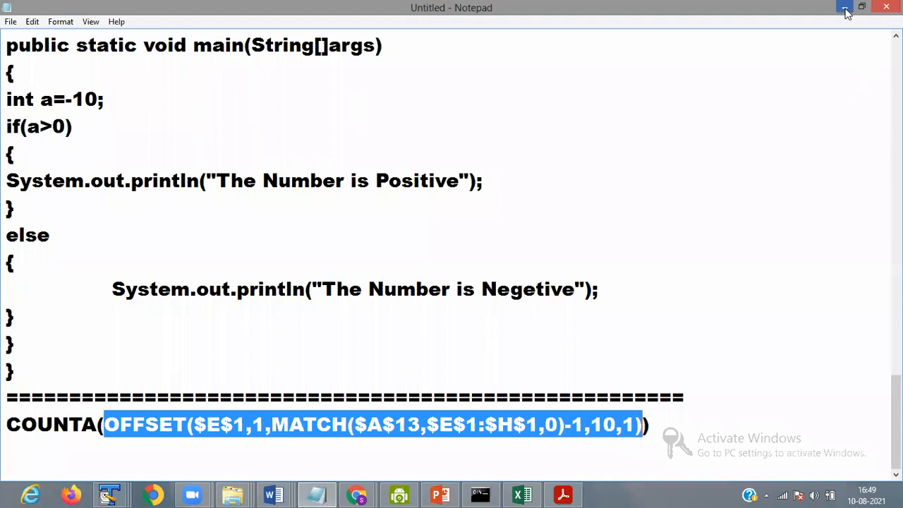
key(alt+Tab)
drag(633, 255, 518, 256)
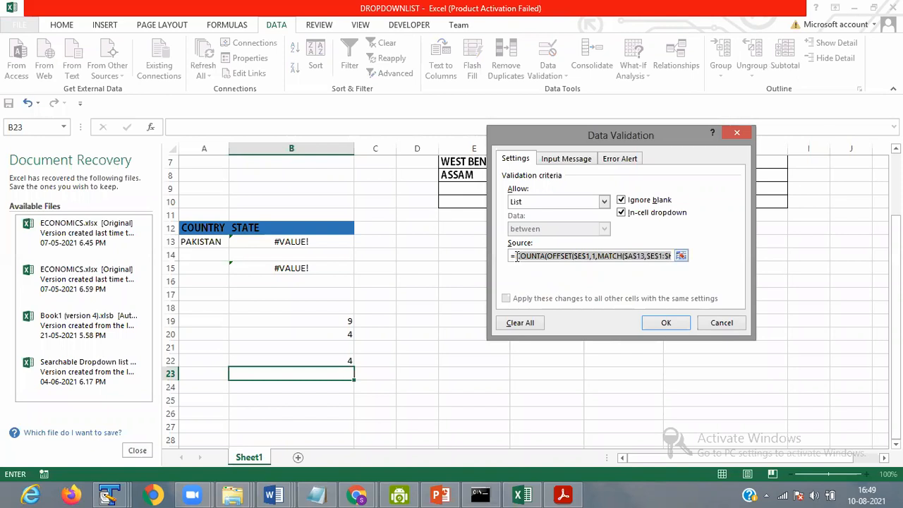
key(ctrl+v)
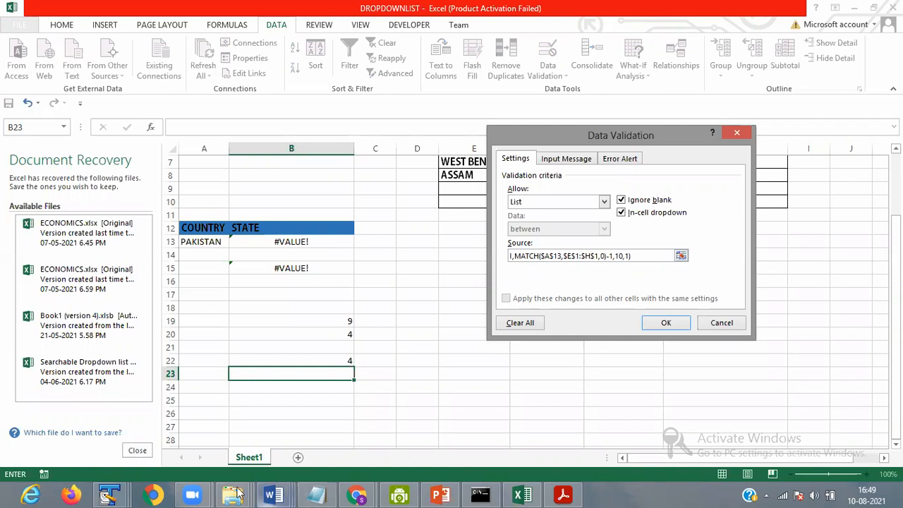
Step: Replace the OFFSET height 10 in the source with COUNTA(OFFSET($E$1,1,MATCH($A$13,$E$1:$H$1,0)-1,10,1)) copied from Notepad, and apply the validation
click(319, 494)
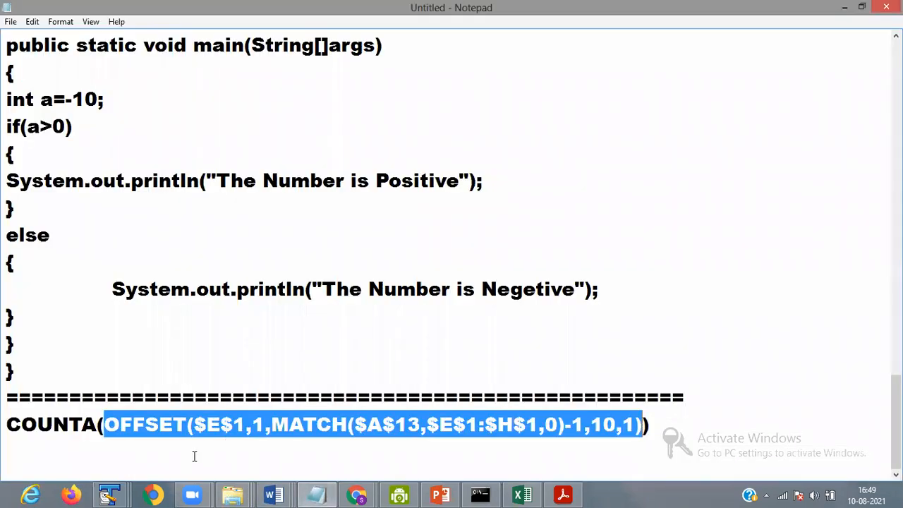
click(190, 455)
drag(6, 423, 661, 423)
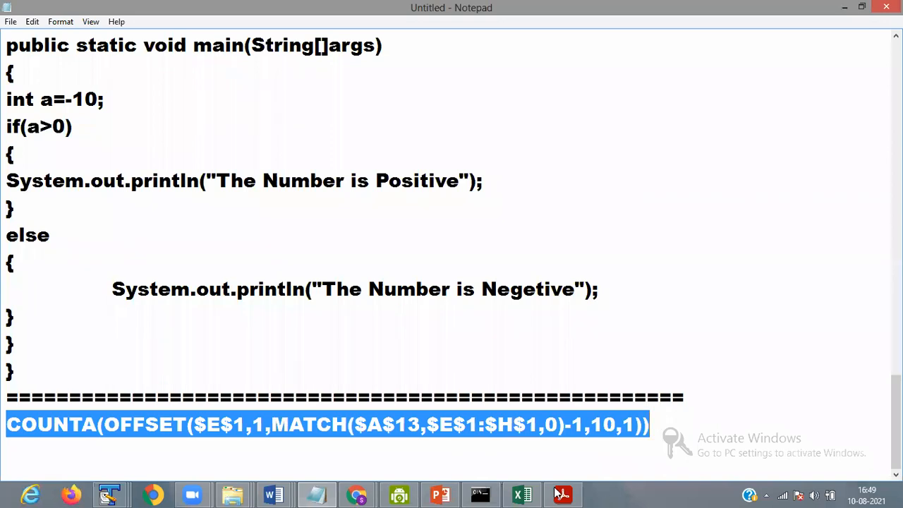
click(522, 494)
scroll(538, 389, up, 2)
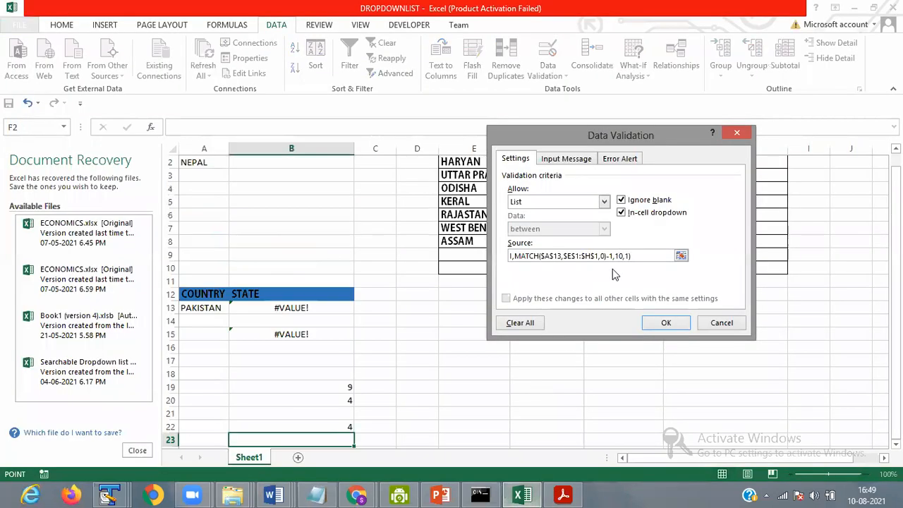
click(623, 256)
key(BackSpace)
key(BackSpace)
text(10,1)))
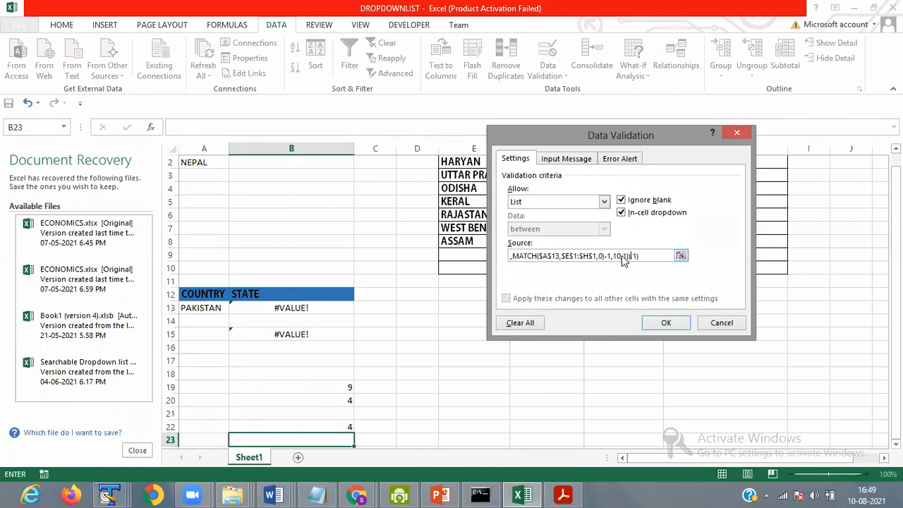
click(661, 324)
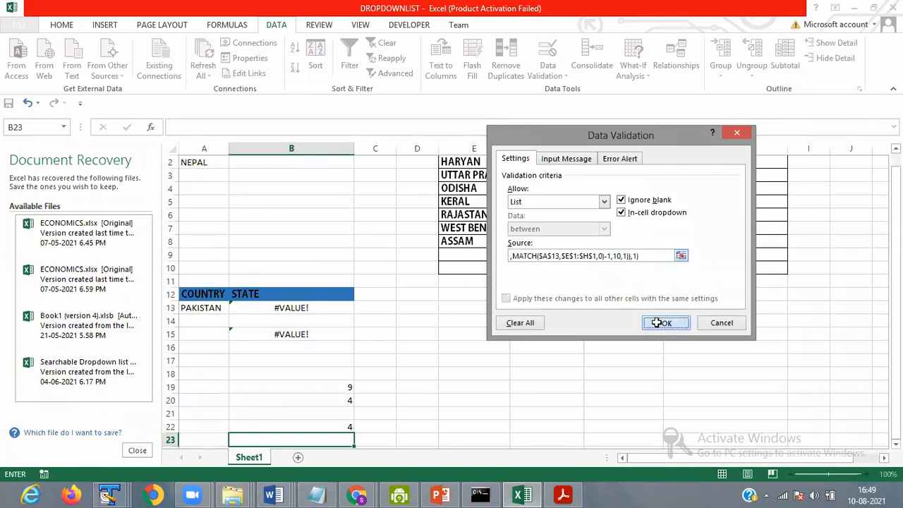
Step: Check the new state list in B23 for PAKISTAN
scroll(643, 325, down, 2)
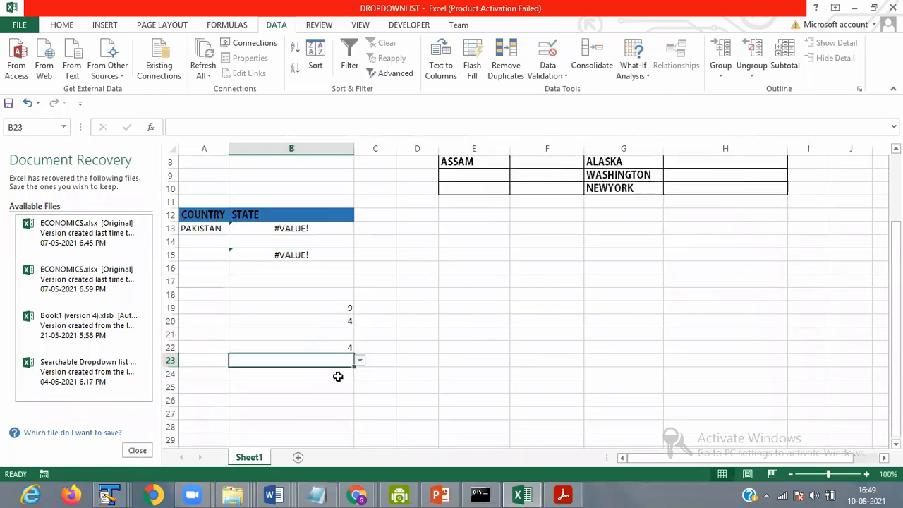
click(364, 360)
click(315, 355)
Step: Set the country in A13 to NEPAL and check B23's state list without choosing an entry
click(200, 228)
click(235, 229)
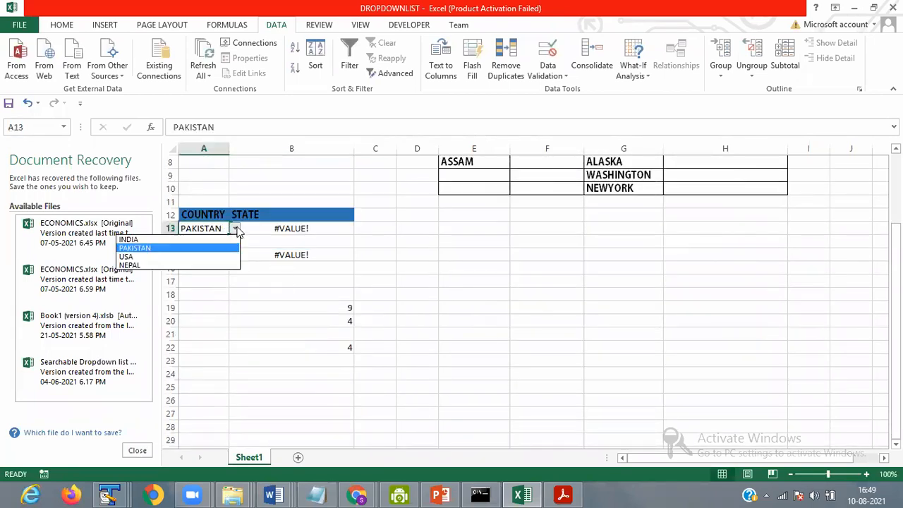
click(166, 265)
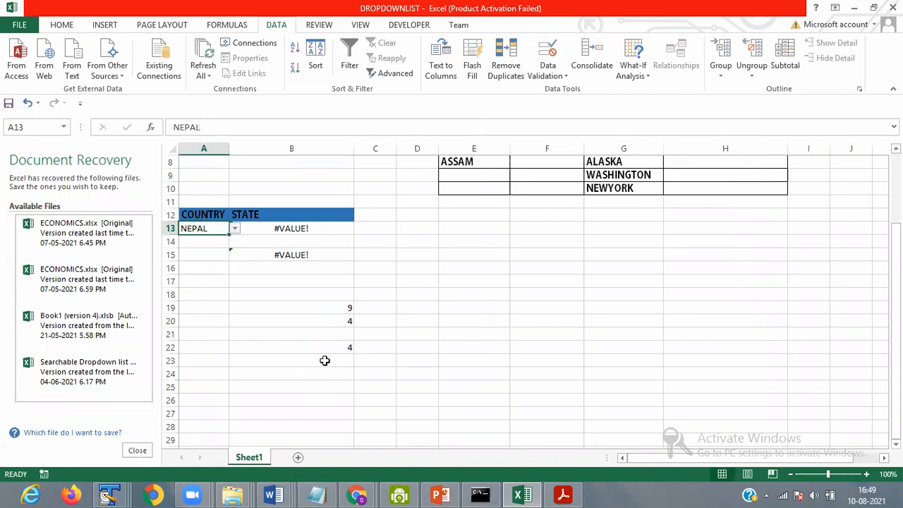
click(325, 360)
click(359, 361)
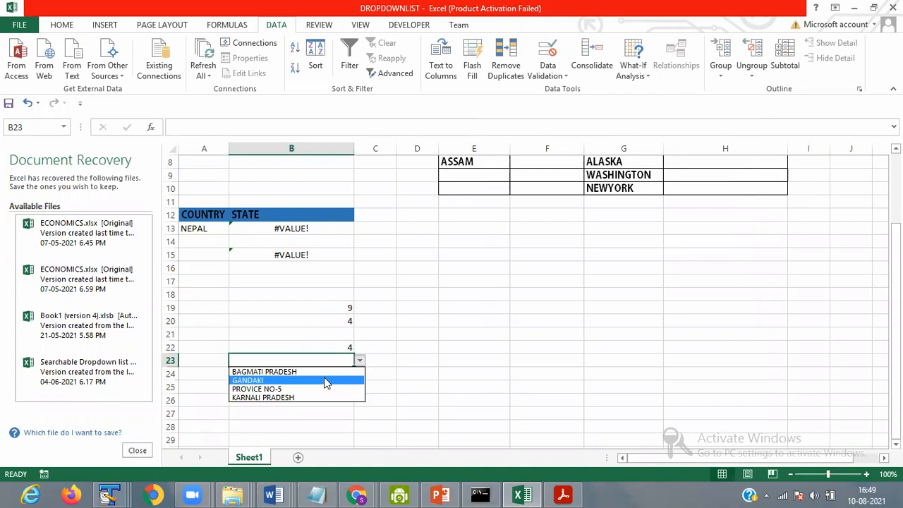
key(Escape)
Step: Set the country in A13 to INDIA and check B23's state list without choosing an entry
click(205, 228)
click(235, 228)
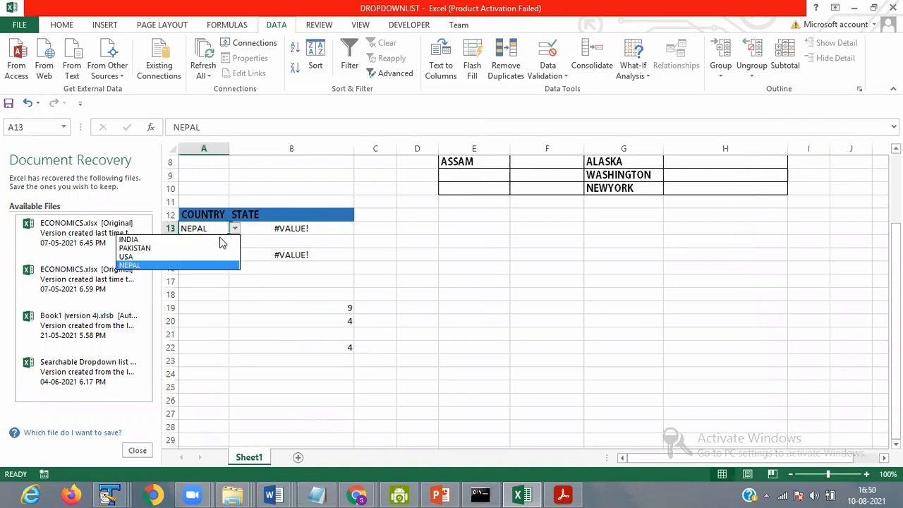
click(187, 240)
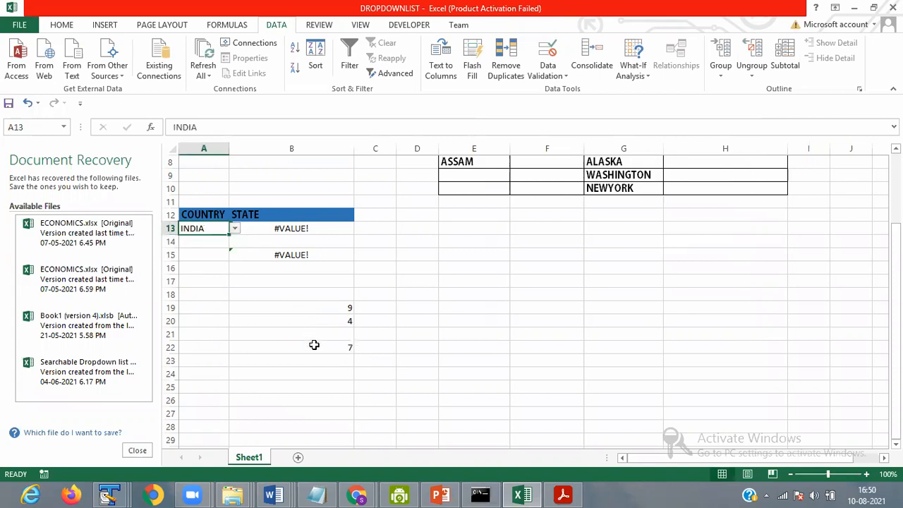
click(337, 362)
click(360, 360)
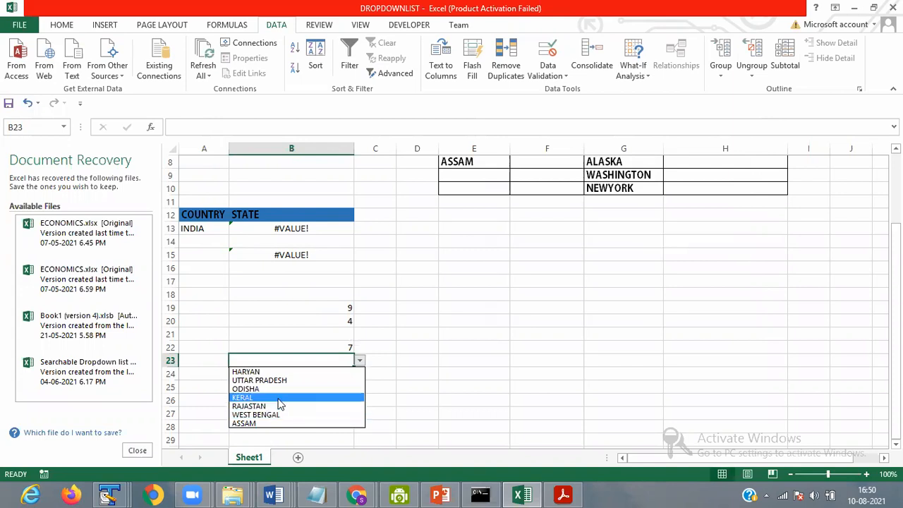
key(Escape)
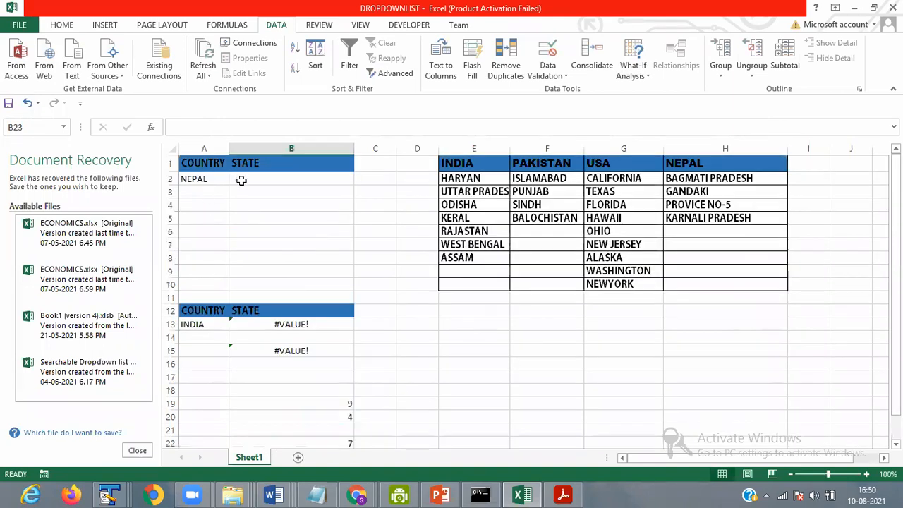
Step: Set the country in A2 of the upper table to INDIA and open B2's state list for comparison
click(219, 180)
click(234, 180)
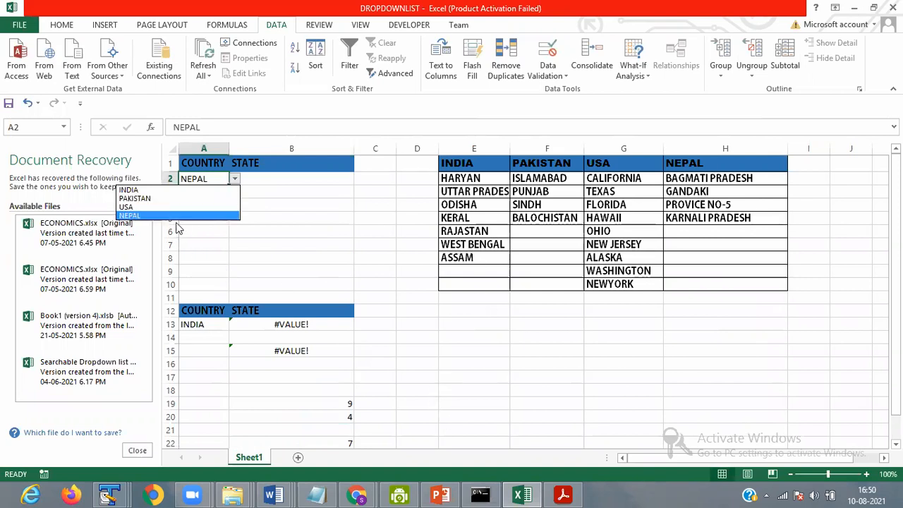
click(178, 190)
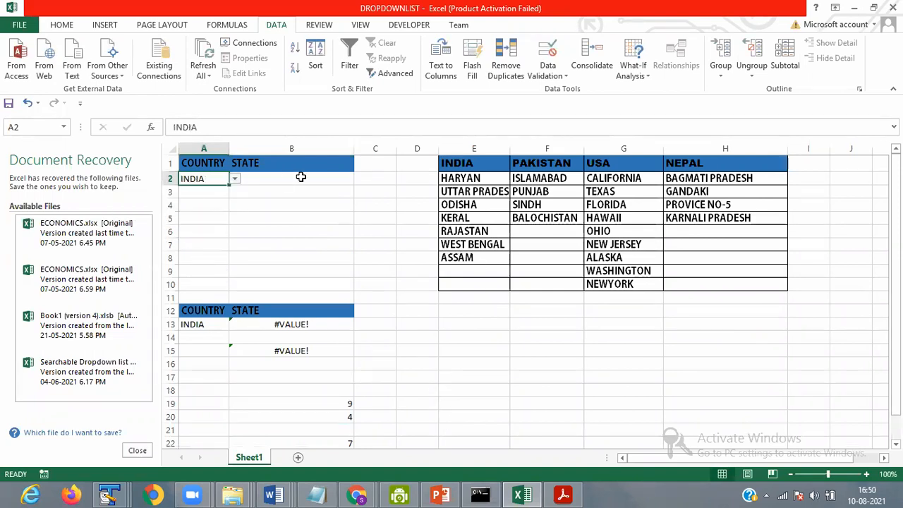
click(302, 178)
click(363, 177)
click(345, 179)
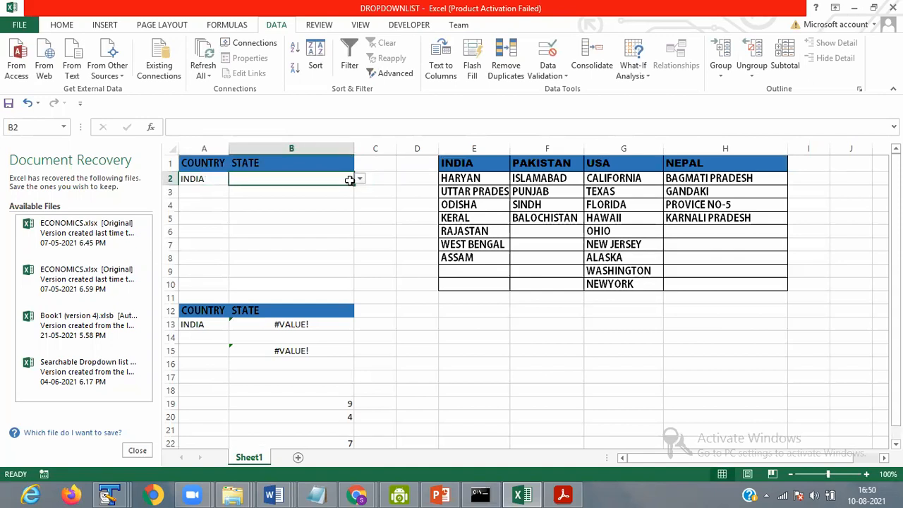
click(359, 179)
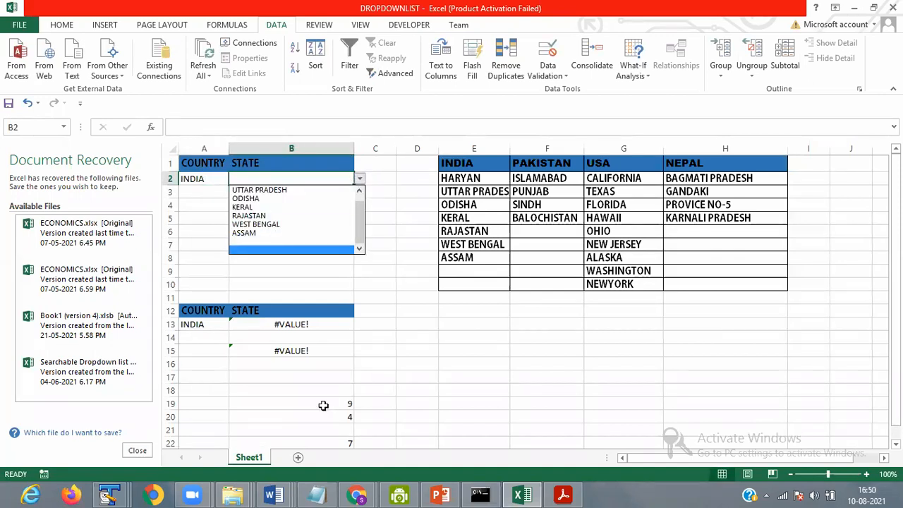
Step: Check the state list in B23 for INDIA without choosing an entry
scroll(323, 405, down, 3)
click(204, 321)
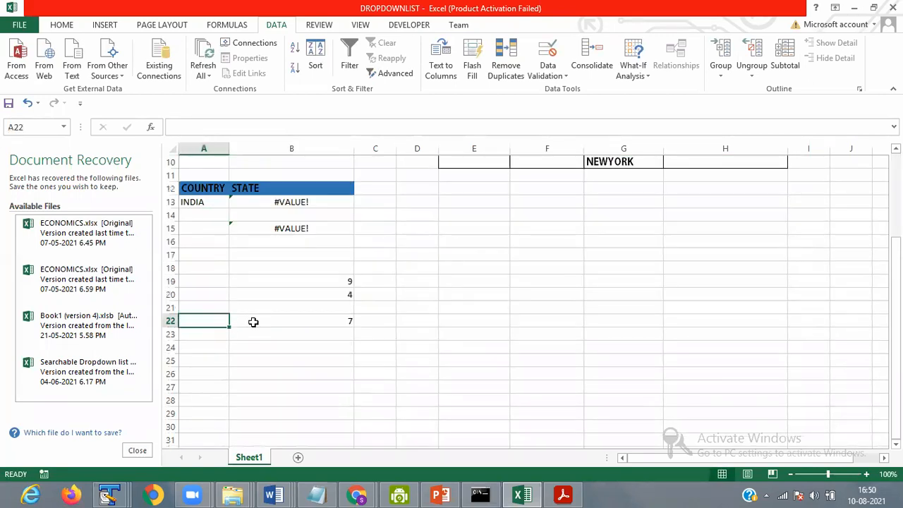
click(253, 322)
click(318, 336)
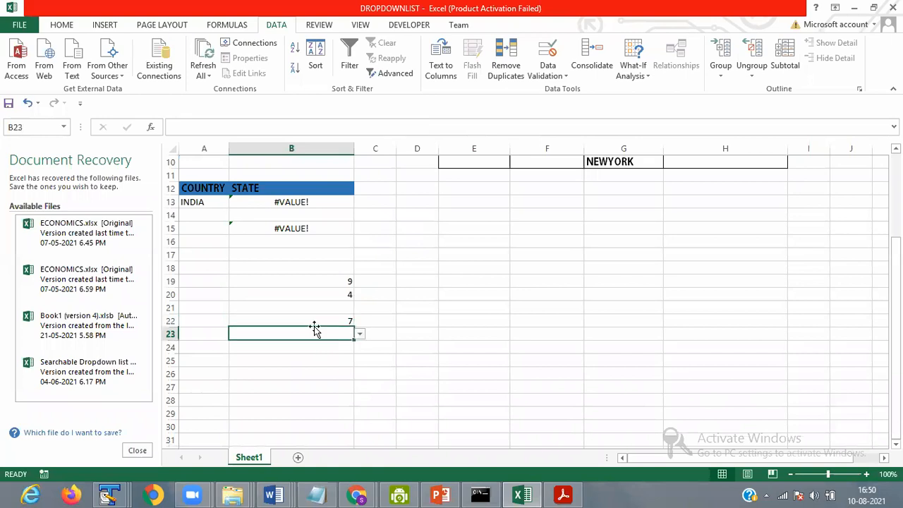
click(360, 335)
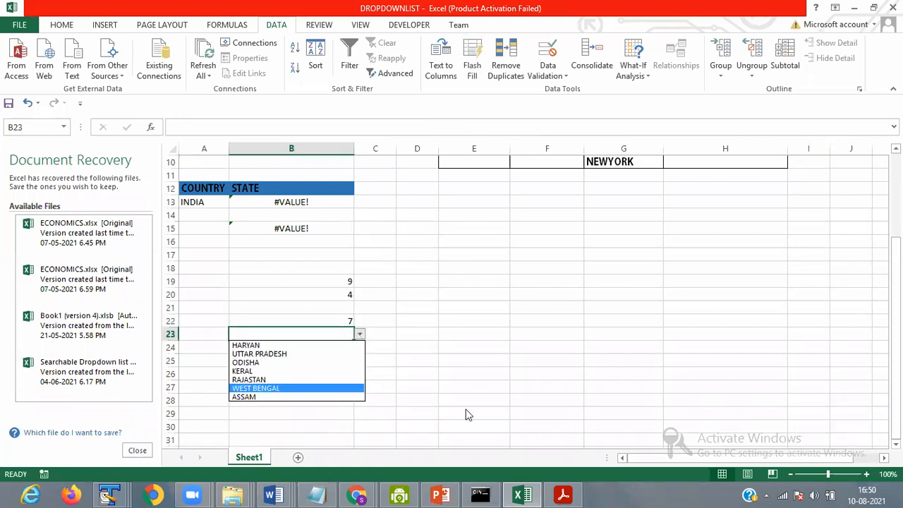
click(434, 417)
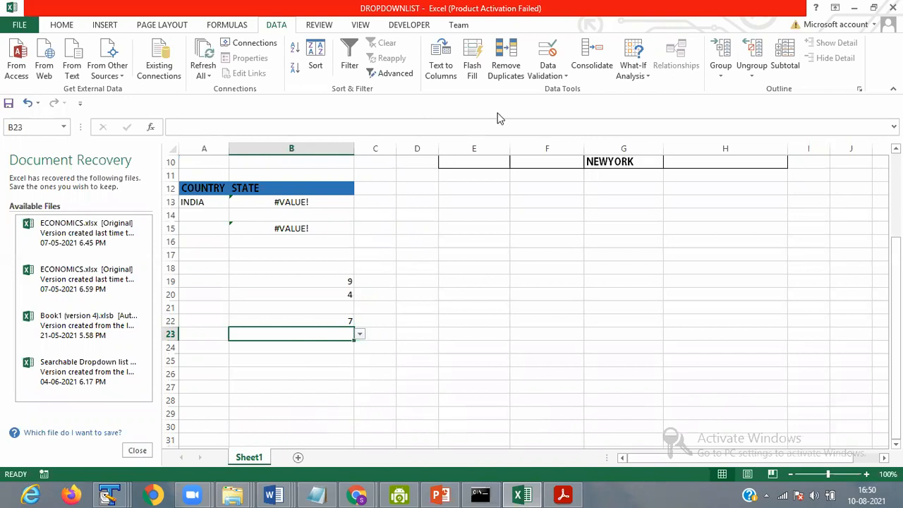
Step: Copy the list source formula from B23's data validation settings and leave the settings without changing them
click(566, 76)
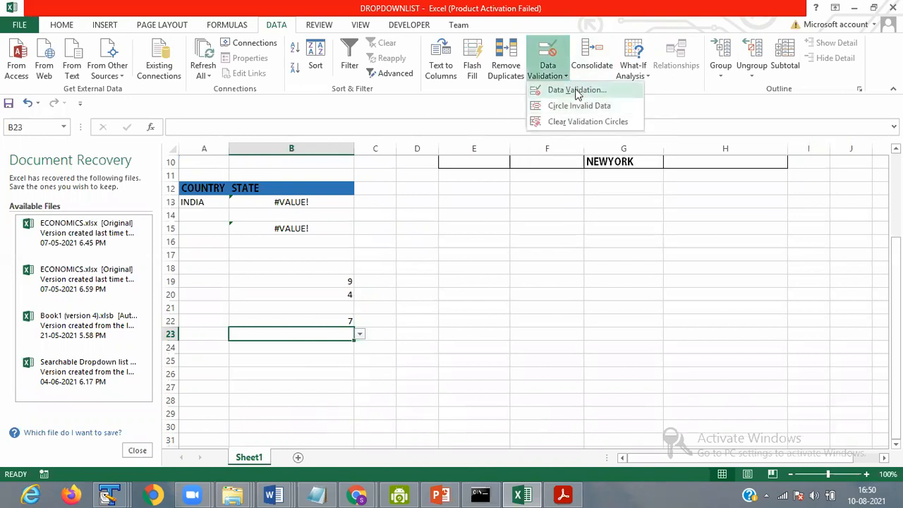
click(577, 91)
drag(511, 255, 700, 262)
key(ctrl+c)
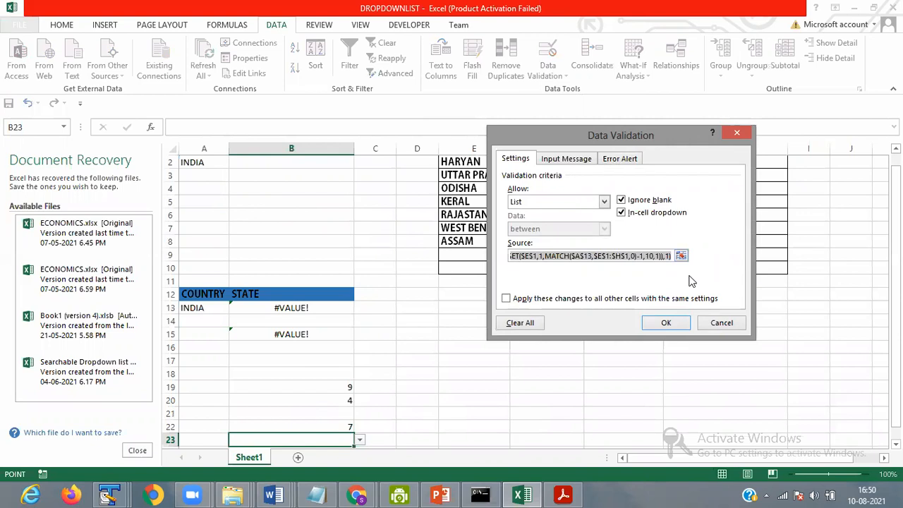
click(738, 134)
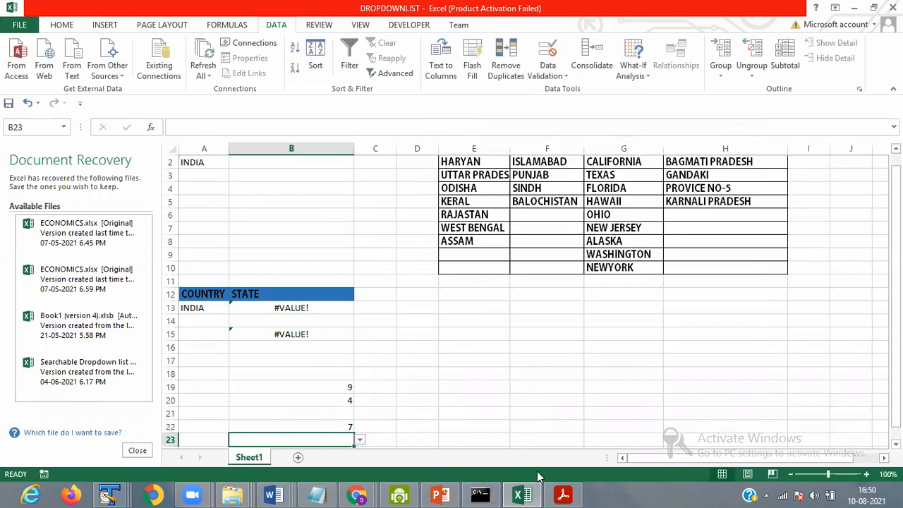
Step: Switch to WhatsApp in Chrome and send the copied OFFSET formula to the Learing Tree Pgdca-2 group
mouse_move(357, 494)
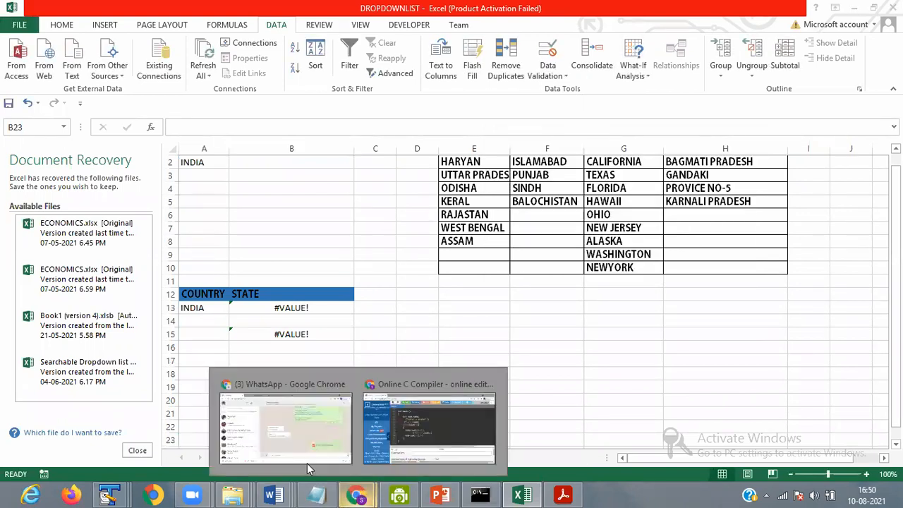
click(307, 462)
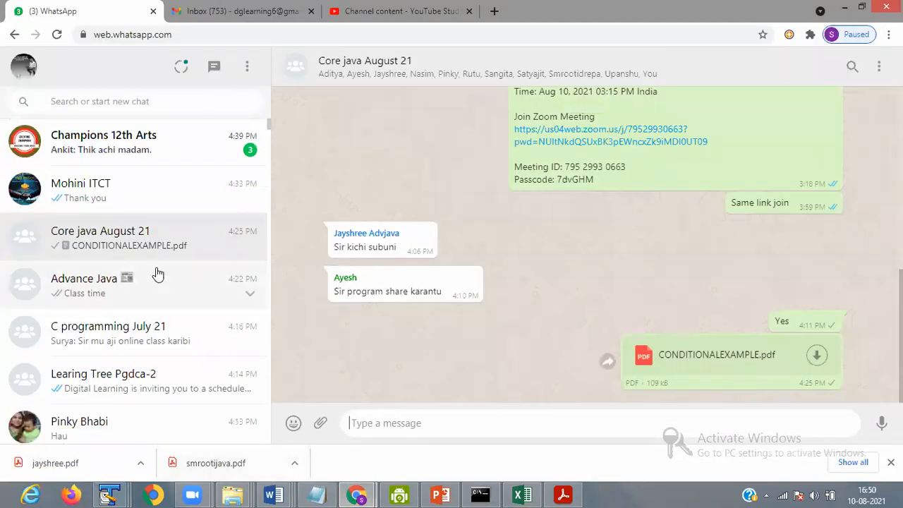
scroll(169, 330, down, 2)
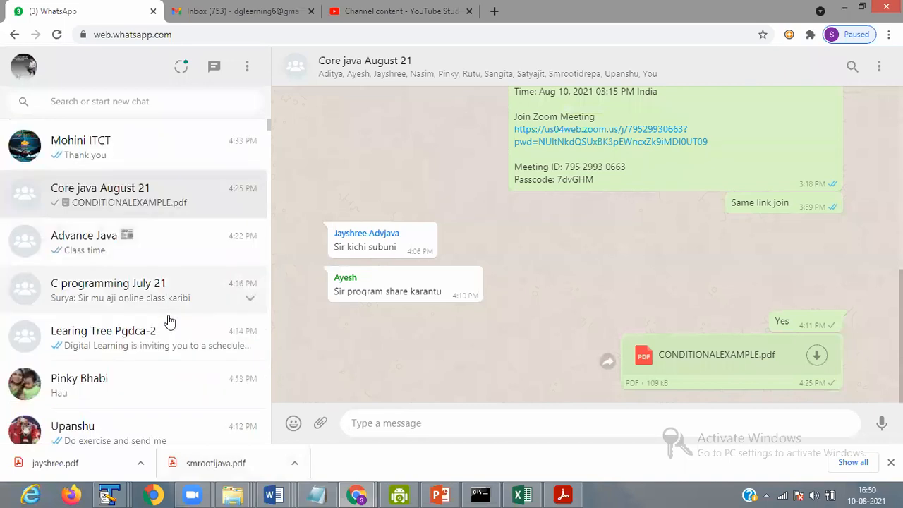
click(173, 326)
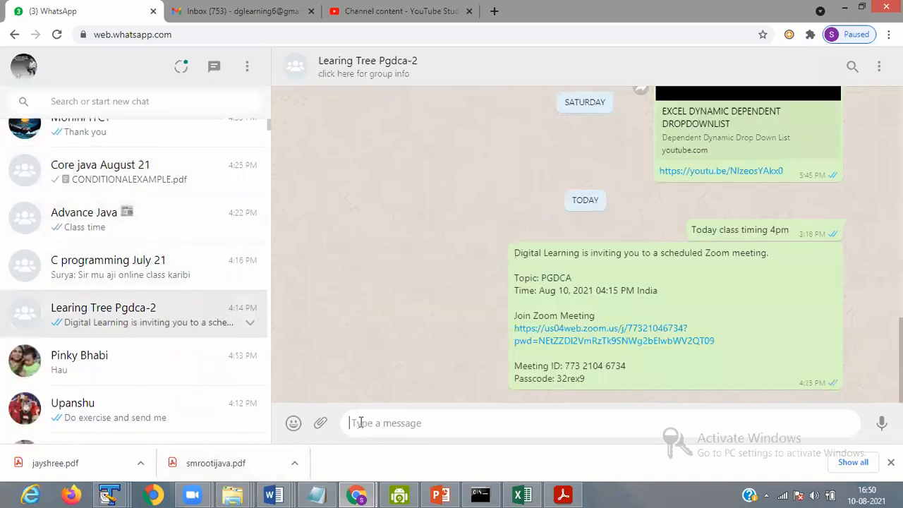
key(ctrl+v)
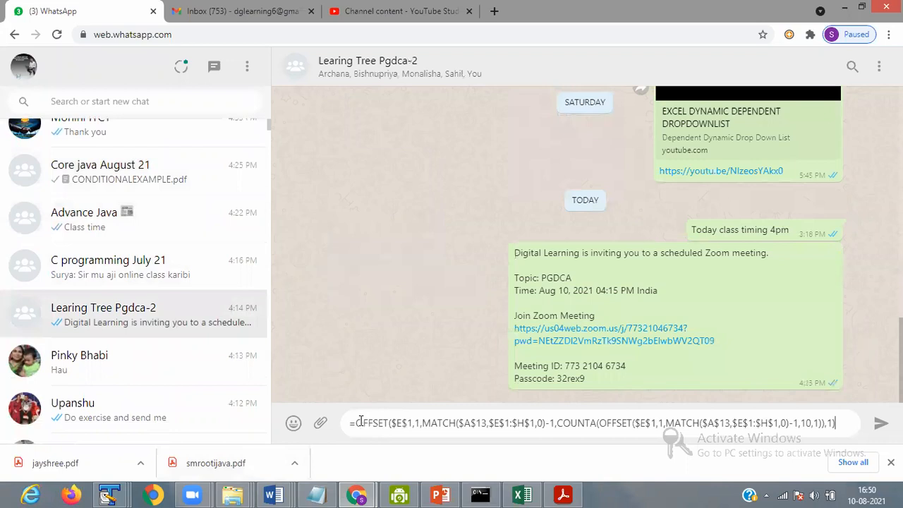
key(Return)
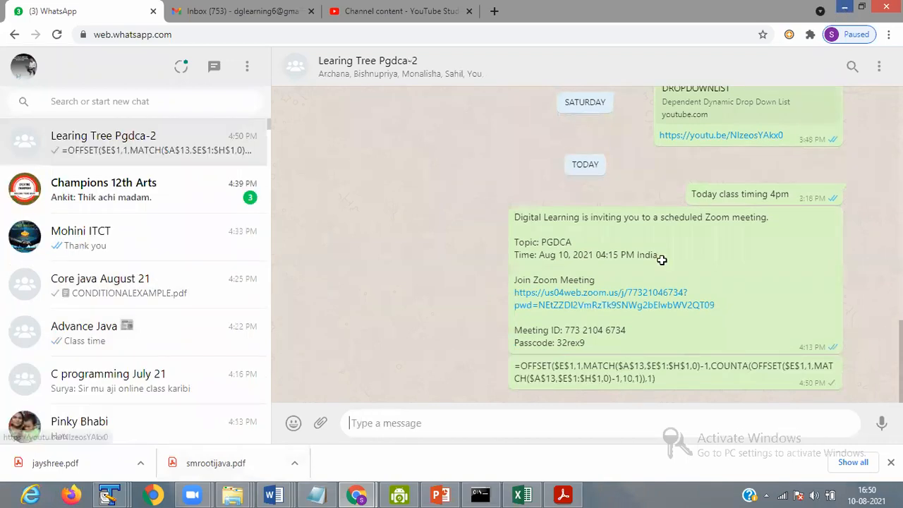
Step: Switch back to Excel and copy the upper country and state table A1:B2 to E14:F15
key(alt+Tab)
scroll(410, 233, up, 1)
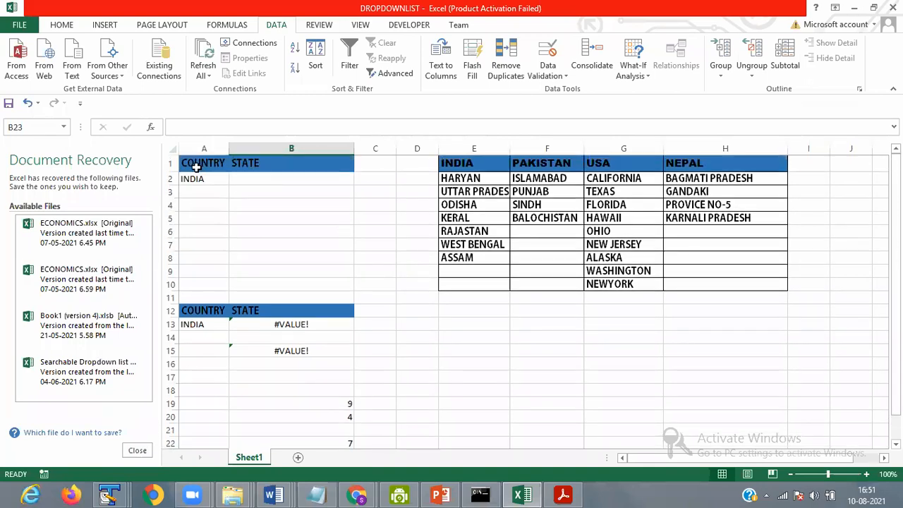
click(197, 167)
shift+click(299, 177)
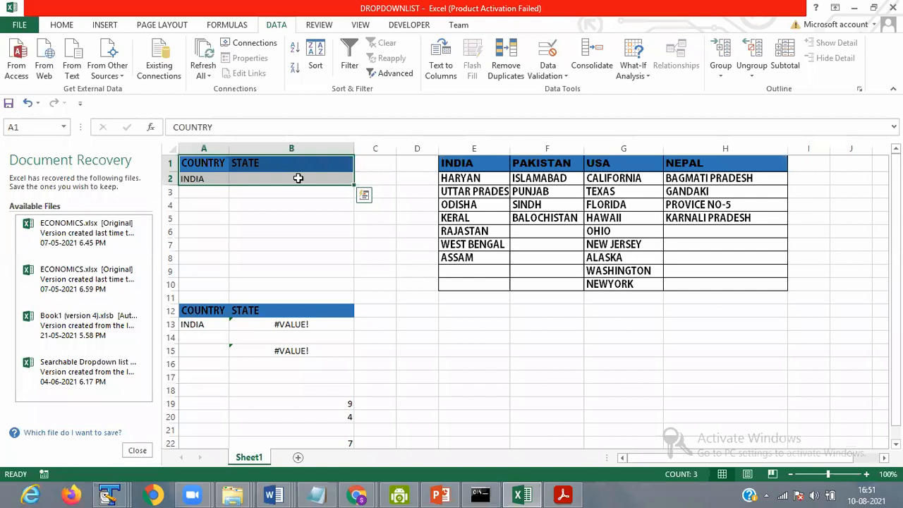
key(ctrl+c)
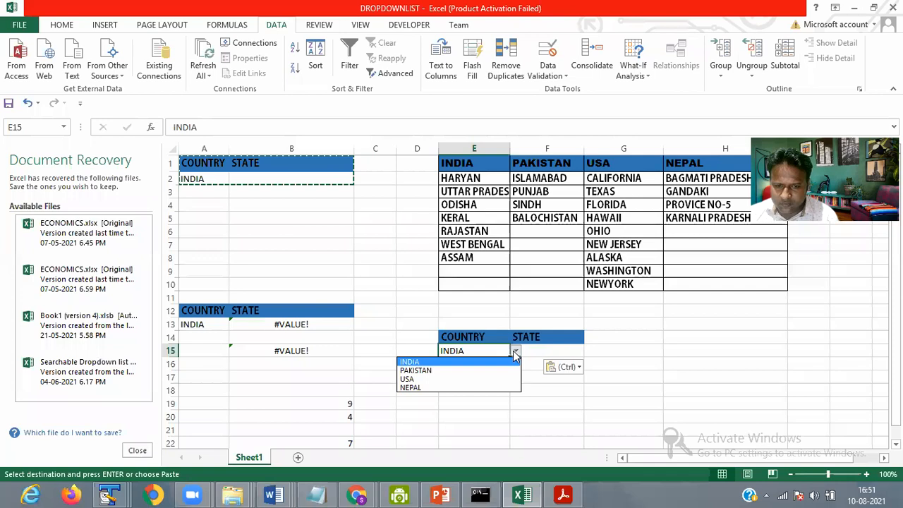
Step: Try USA and NEPAL in E15's country list and widen column F to about twice its width
click(472, 377)
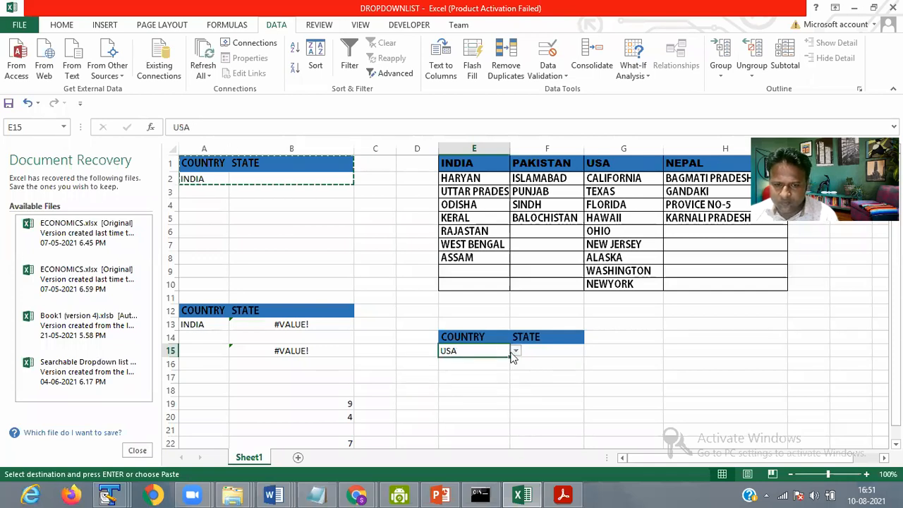
click(516, 350)
click(410, 388)
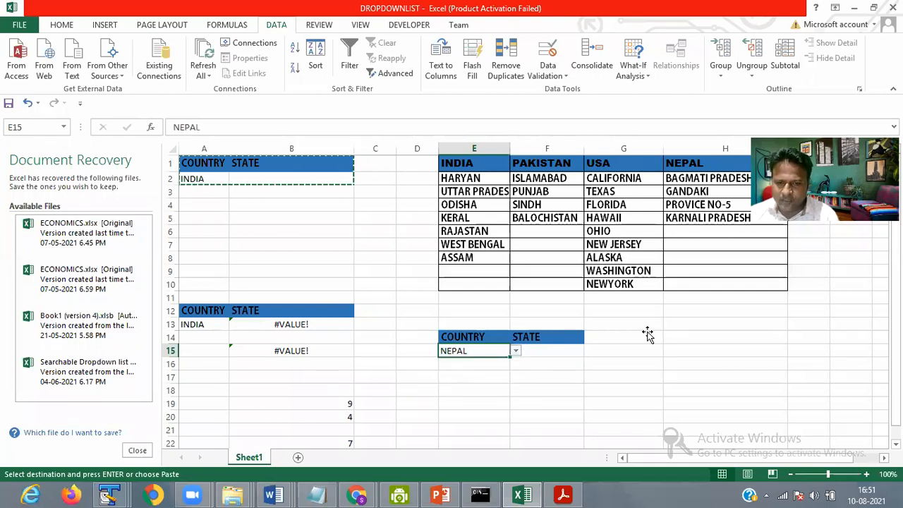
click(645, 327)
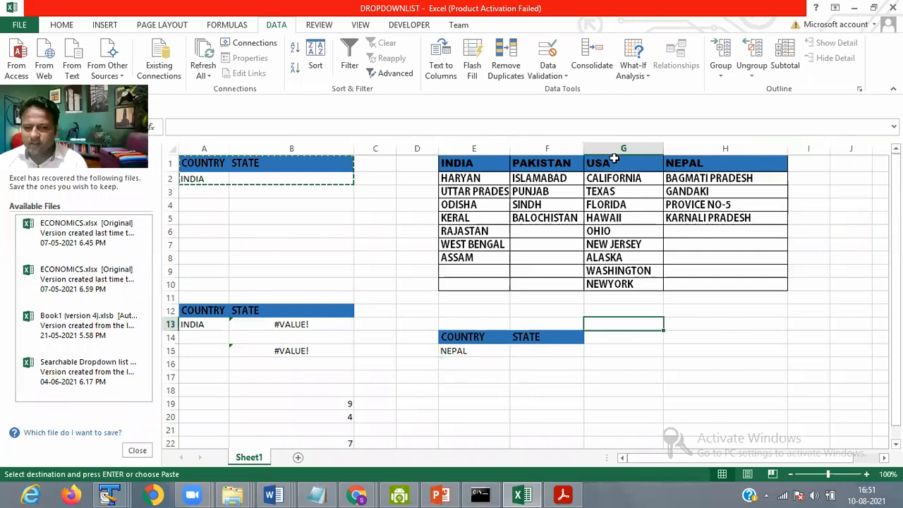
drag(584, 148, 677, 141)
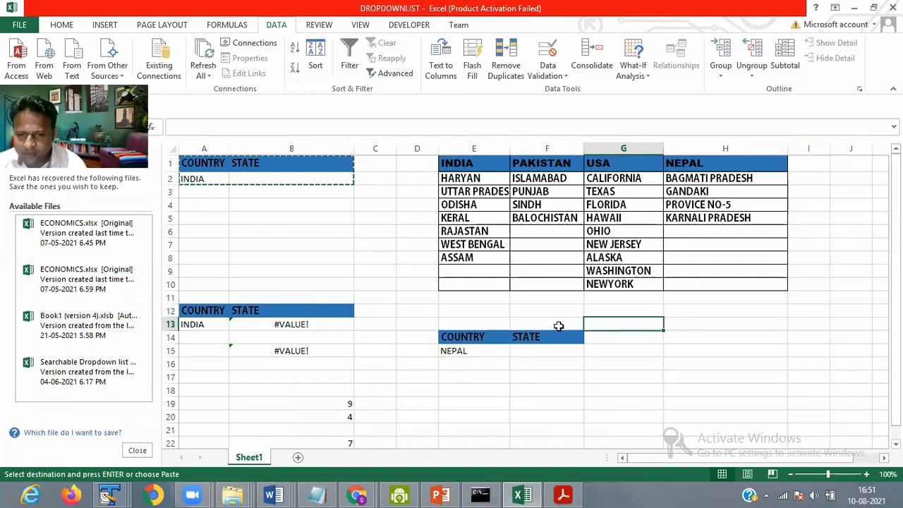
click(542, 351)
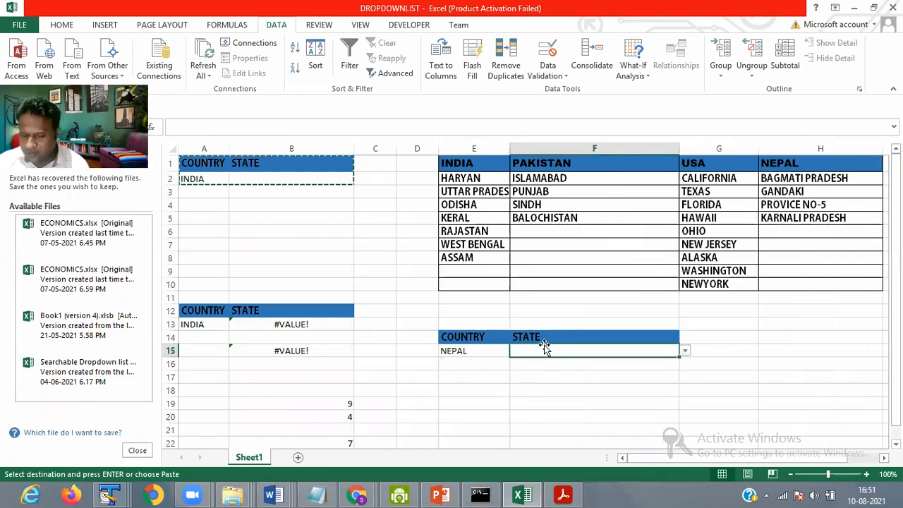
text(=)
key(BackSpace)
key(Return)
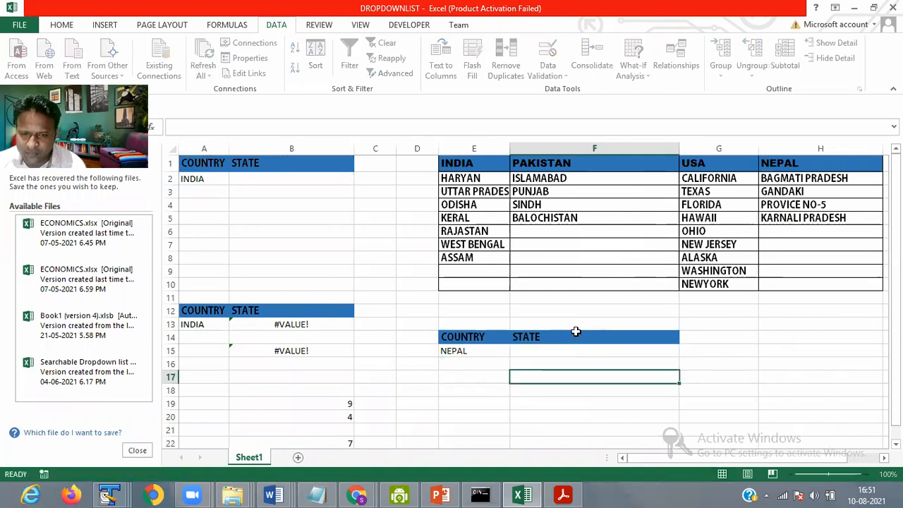
key(Up)
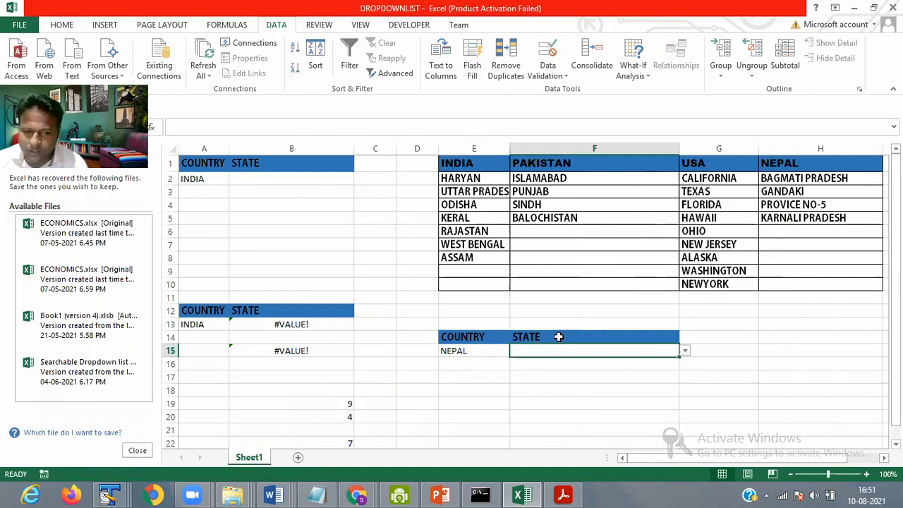
Step: Review the COUNTA formulas in B20, B19 and B22
click(323, 415)
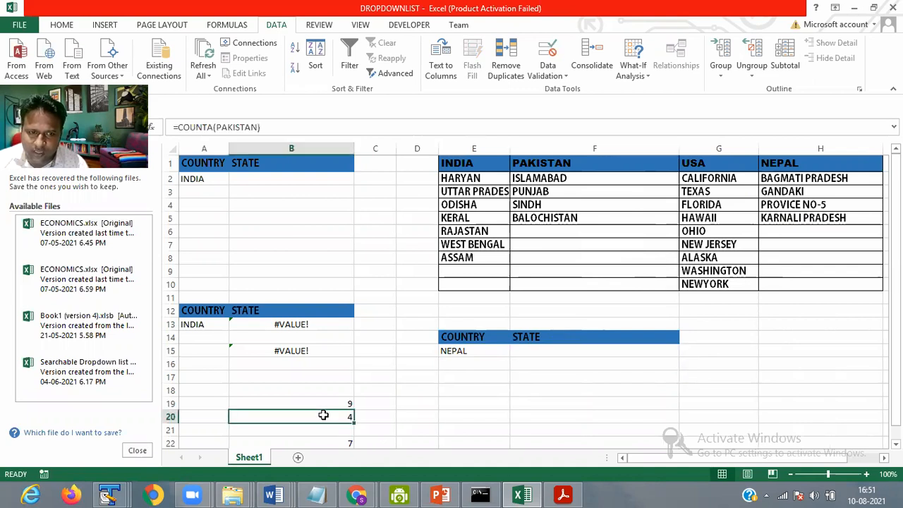
click(311, 402)
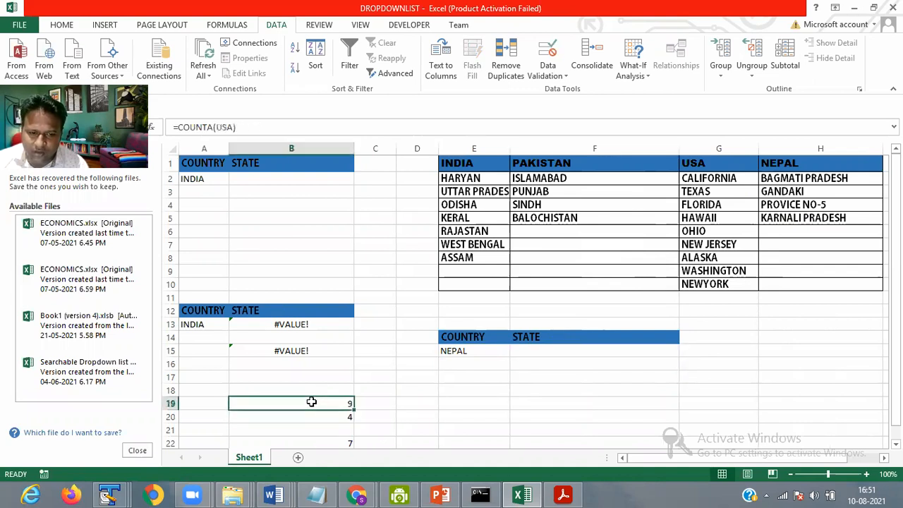
click(301, 438)
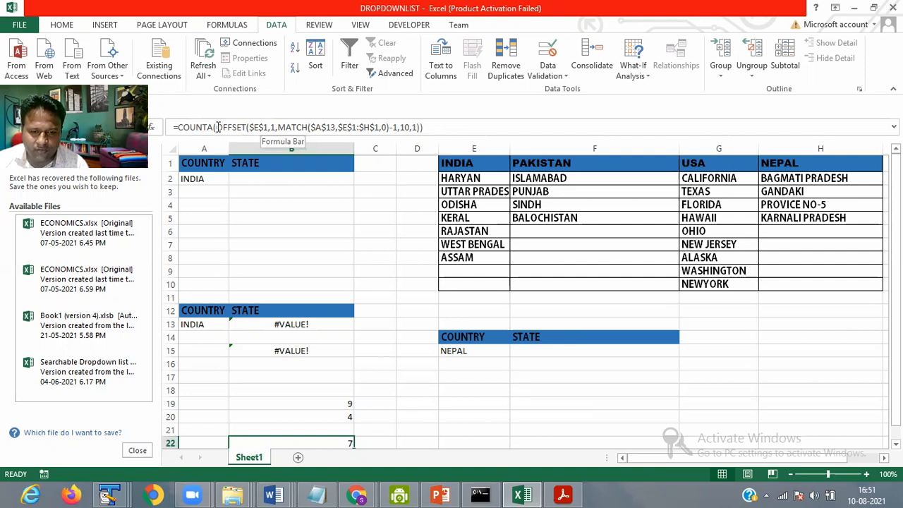
Step: Check the copied table's state list in F15 for NEPAL without choosing an entry
click(532, 351)
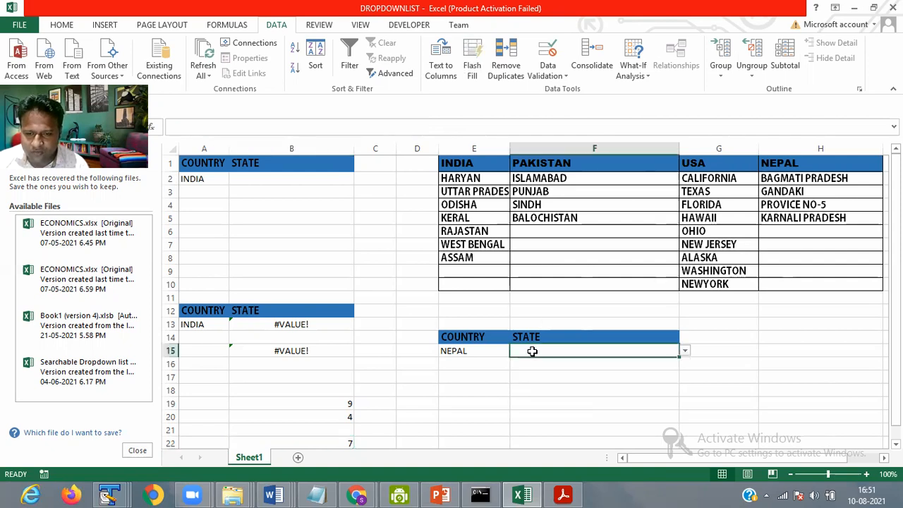
click(683, 357)
click(683, 353)
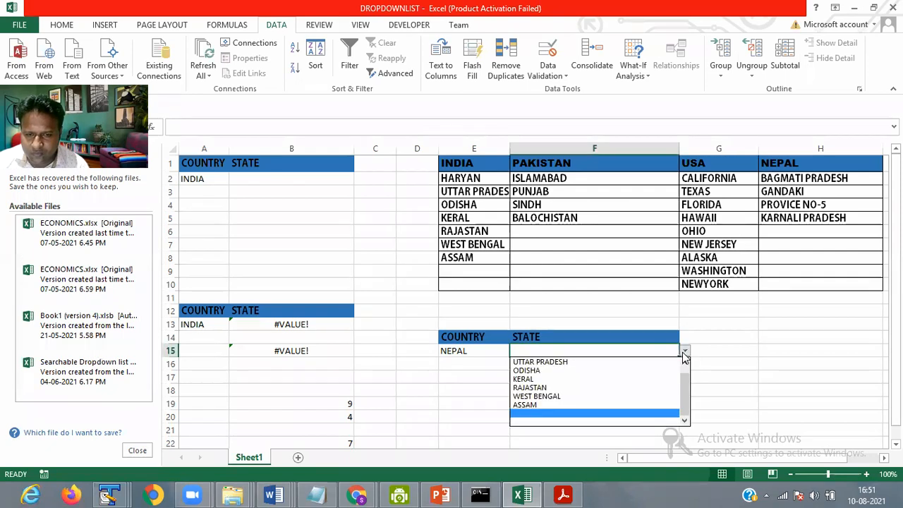
key(Escape)
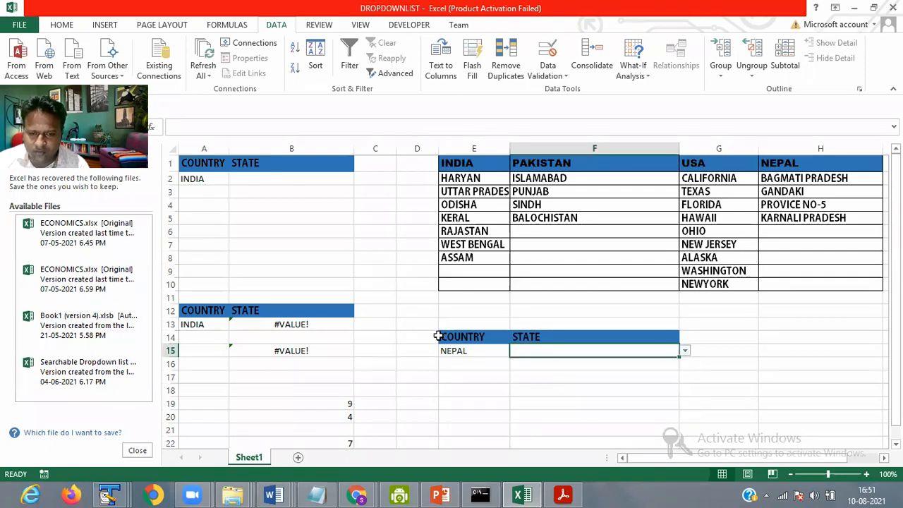
Step: Clear the contents of the country and state cells E15:F15
drag(460, 348, 618, 349)
key(Delete)
click(542, 403)
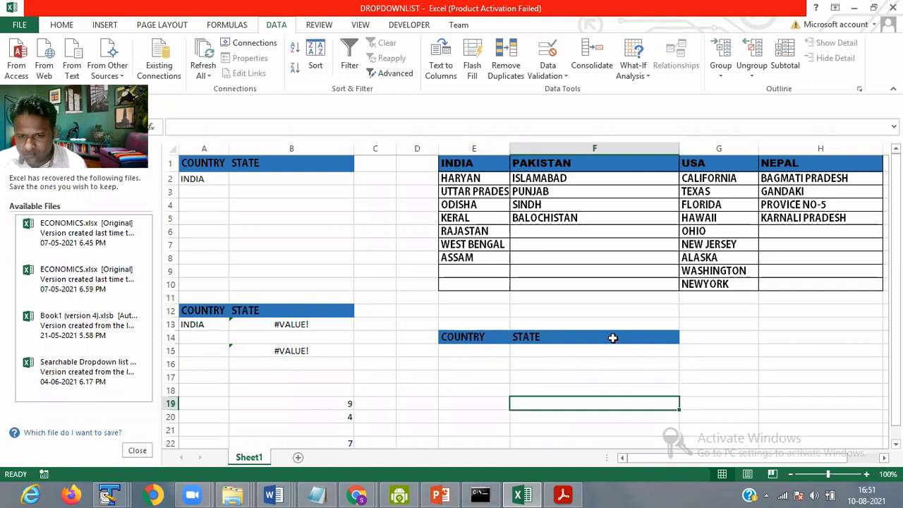
Step: Copy the COUNTRY and STATE headings from E14:F14 to E26:F26
drag(474, 337, 638, 341)
key(ctrl+c)
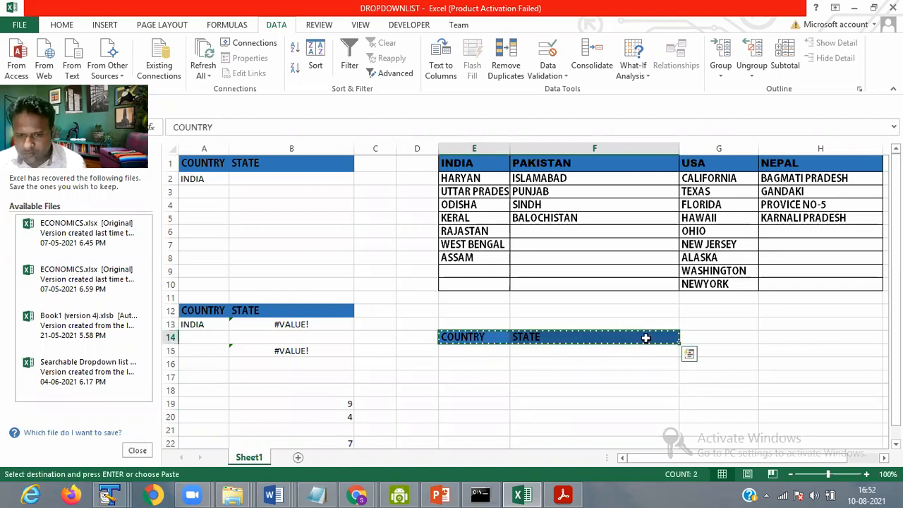
scroll(496, 303, down, 5)
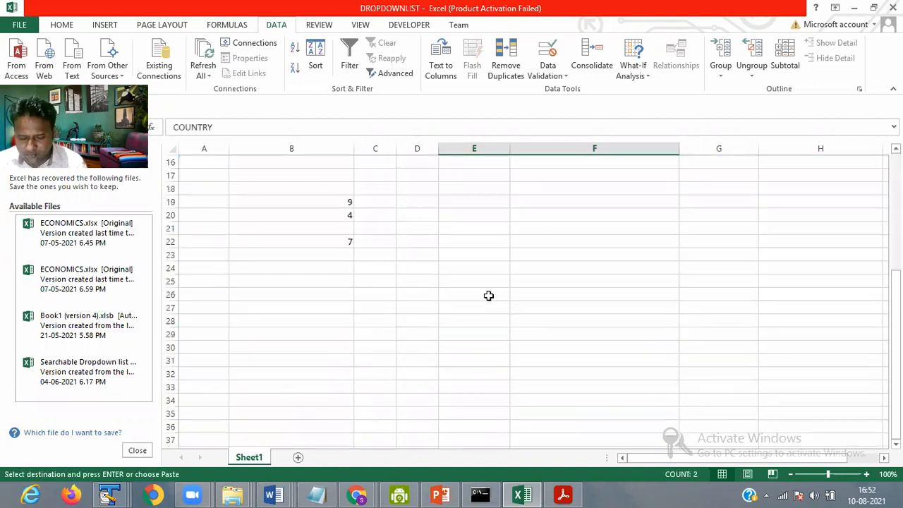
click(489, 295)
key(ctrl+v)
click(480, 314)
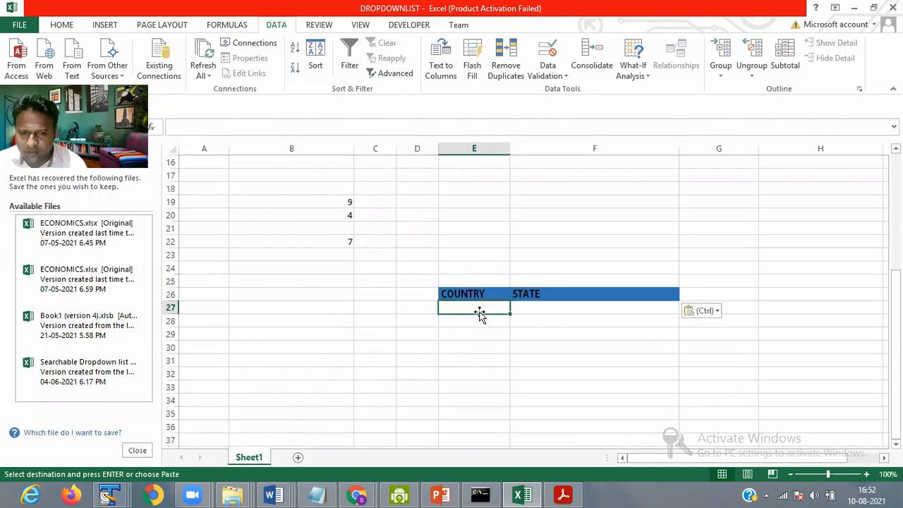
scroll(498, 390, up, 1)
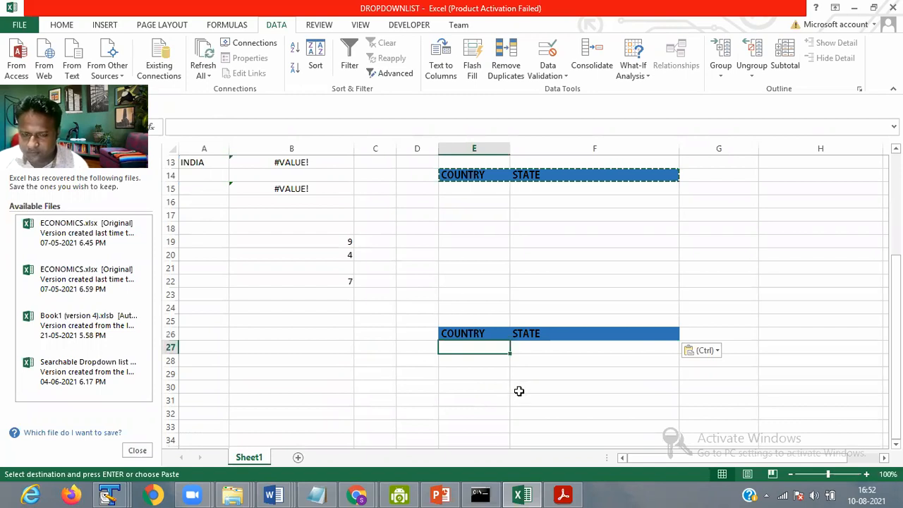
click(522, 401)
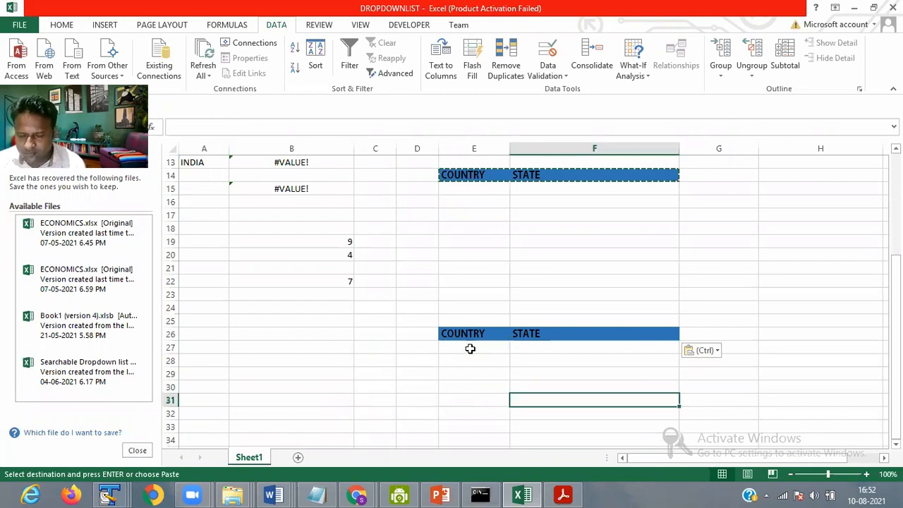
Step: Review the source table of countries and states in E1:H10 for the new COUNTRY/STATE table
click(470, 349)
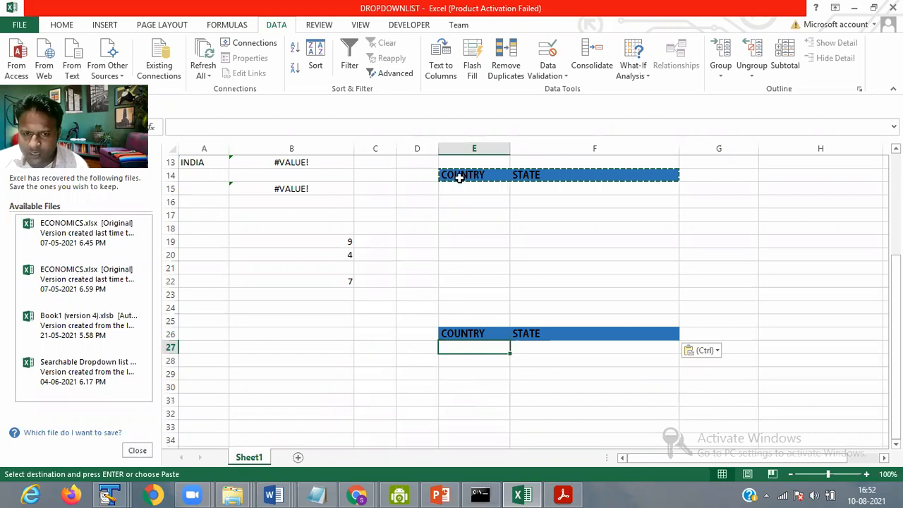
scroll(452, 166, up, 4)
drag(456, 164, 685, 283)
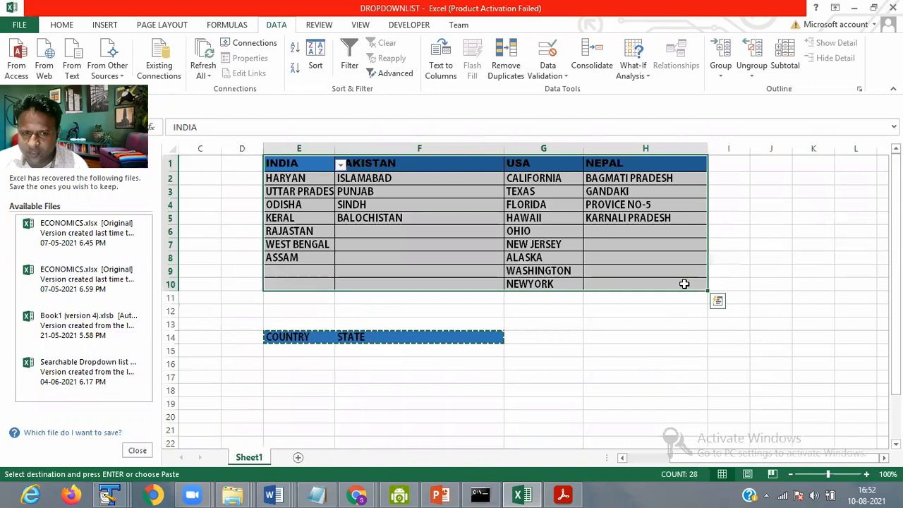
click(339, 165)
key(Escape)
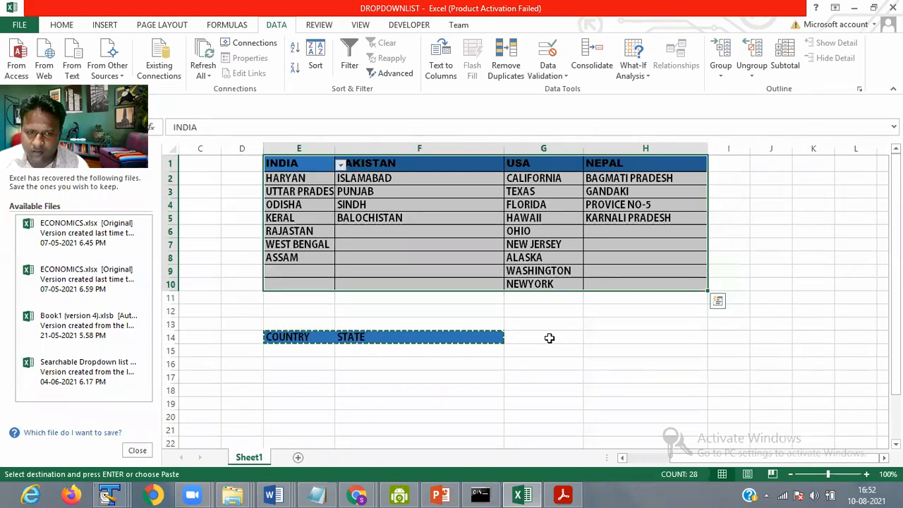
click(550, 338)
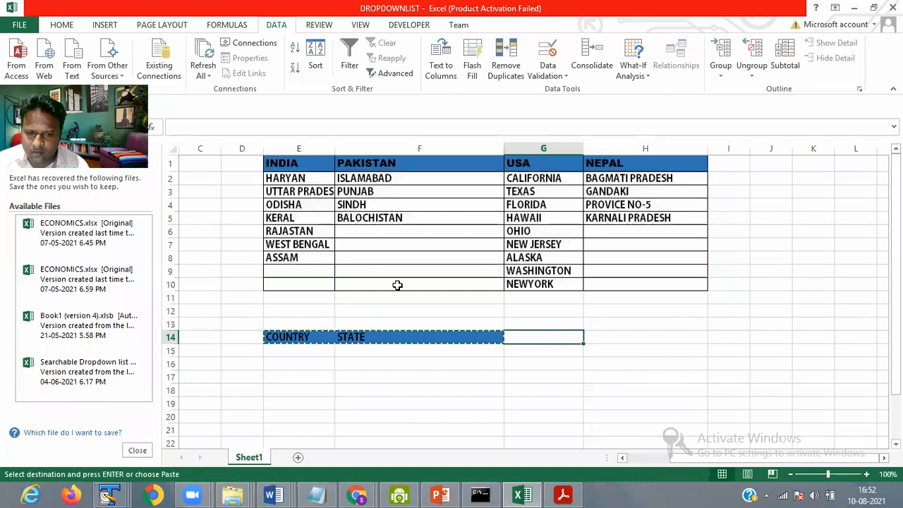
Step: Set up List data validation for country cell E27 with a source formula starting with =INDIRECT(
scroll(311, 349, down, 4)
click(313, 348)
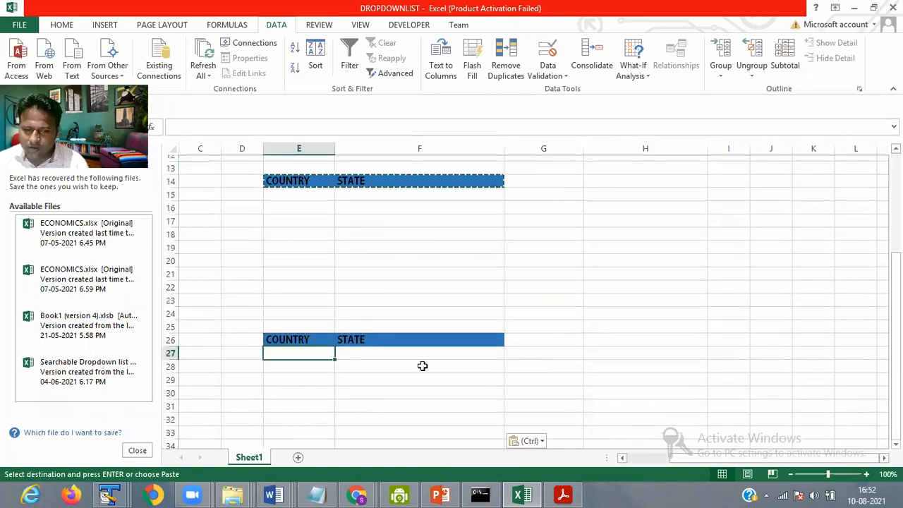
scroll(423, 373, up, 3)
scroll(310, 393, down, 2)
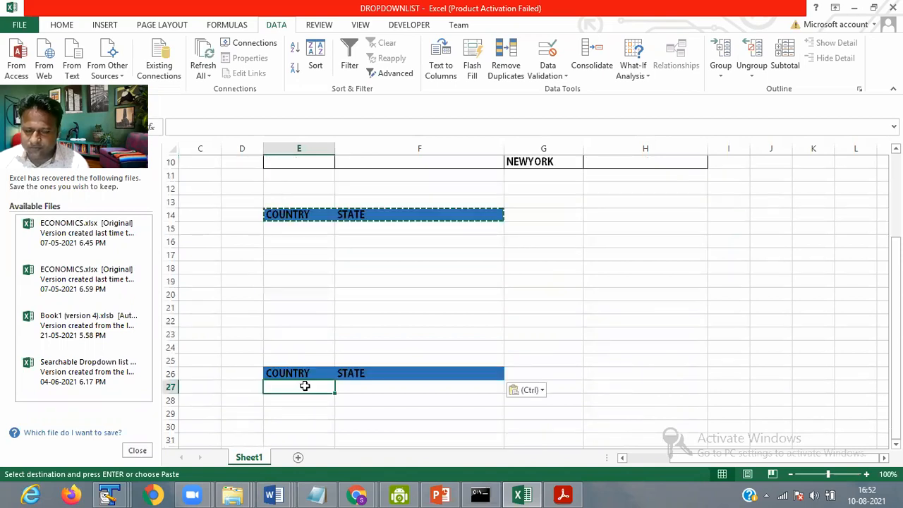
click(565, 76)
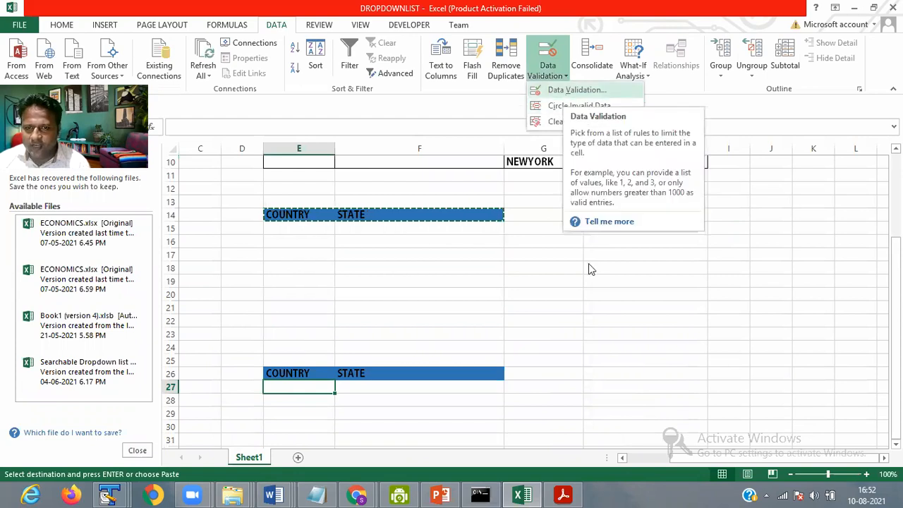
click(568, 91)
click(585, 208)
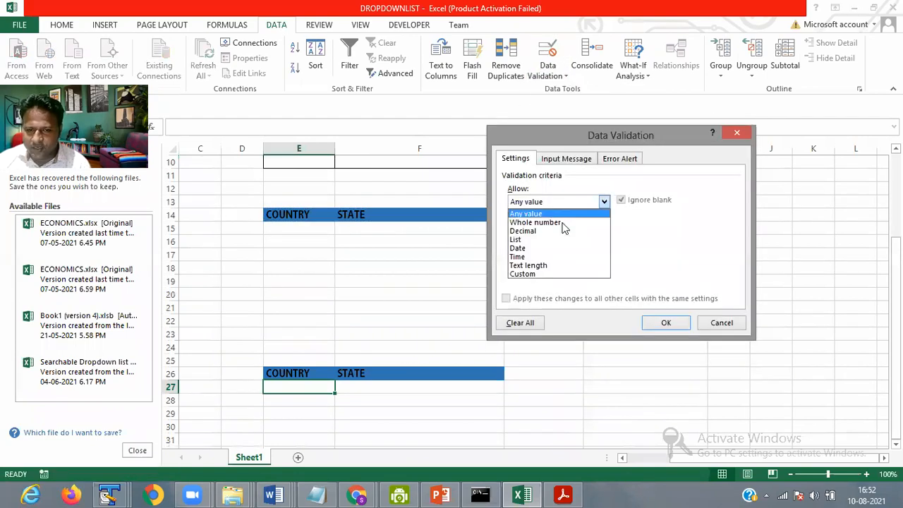
click(530, 240)
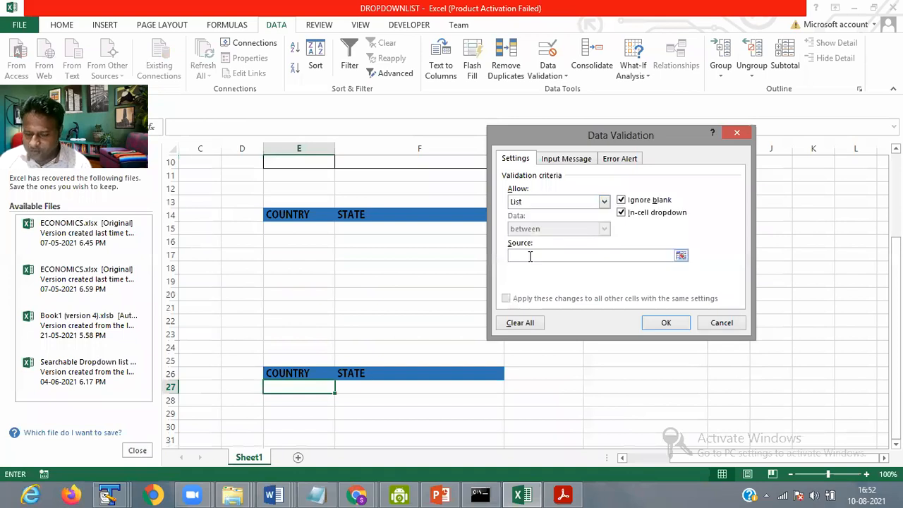
click(530, 256)
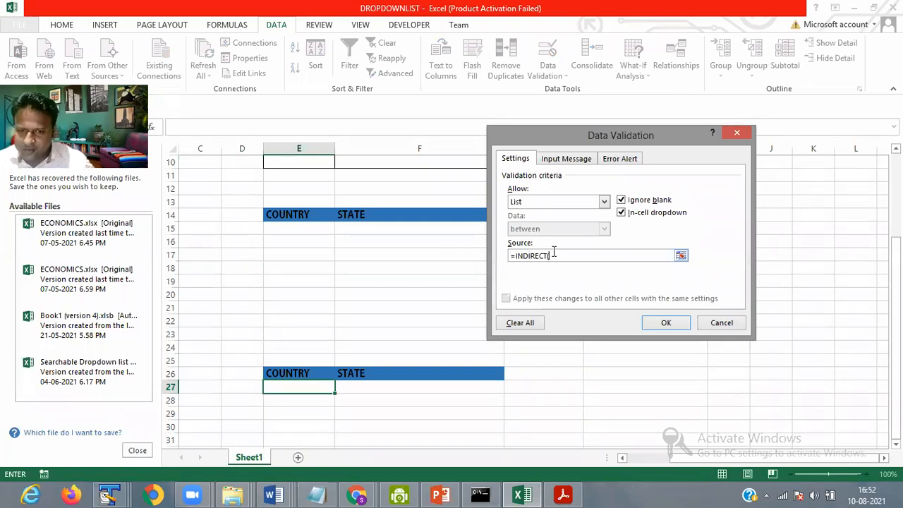
Step: Complete E27's INDIRECT source with the country headings $E$1:$H$1 and apply the validation rule
drag(600, 134, 667, 266)
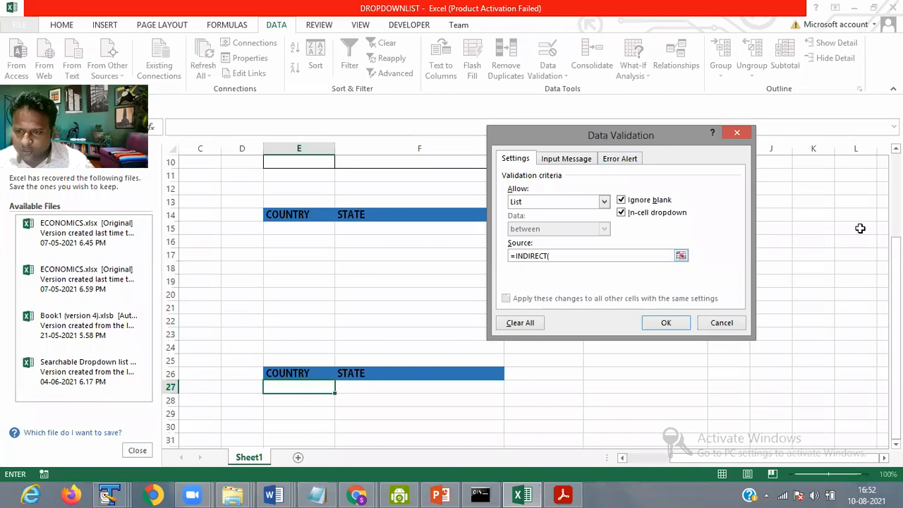
scroll(303, 182, up, 2)
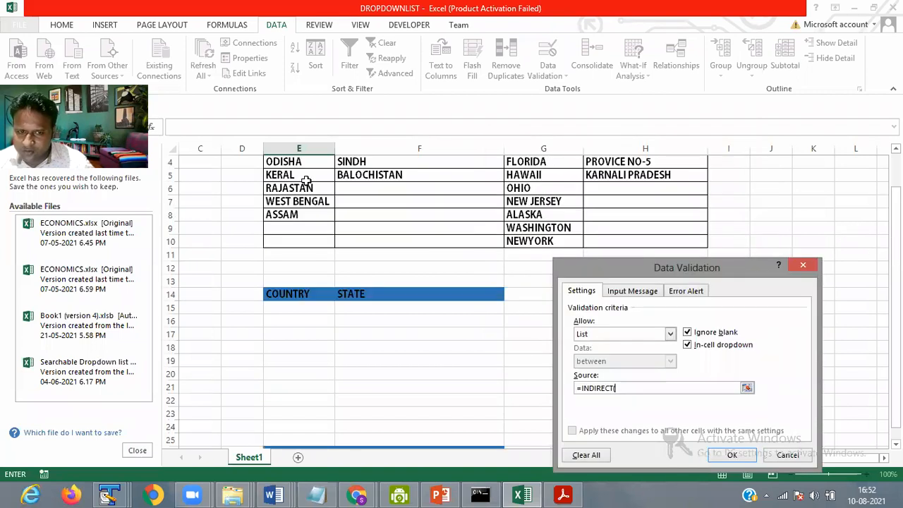
scroll(645, 173, up, 1)
drag(299, 163, 658, 166)
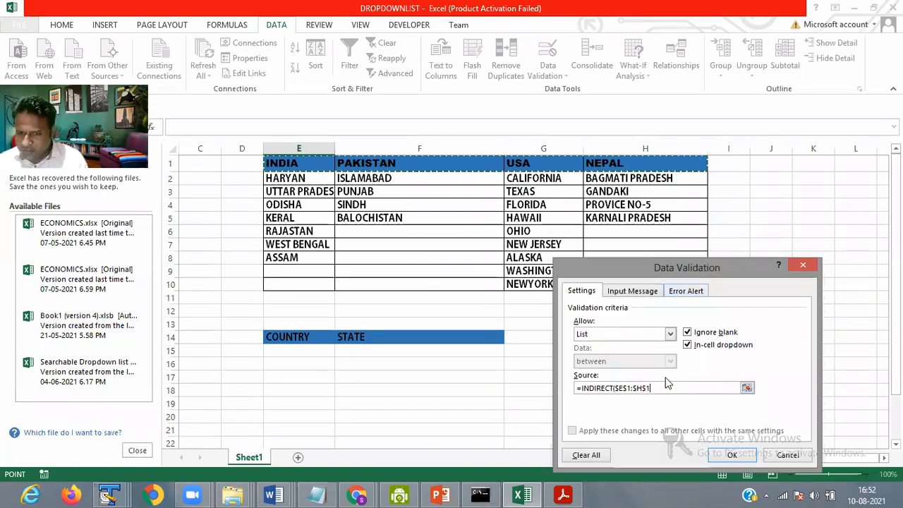
key(Return)
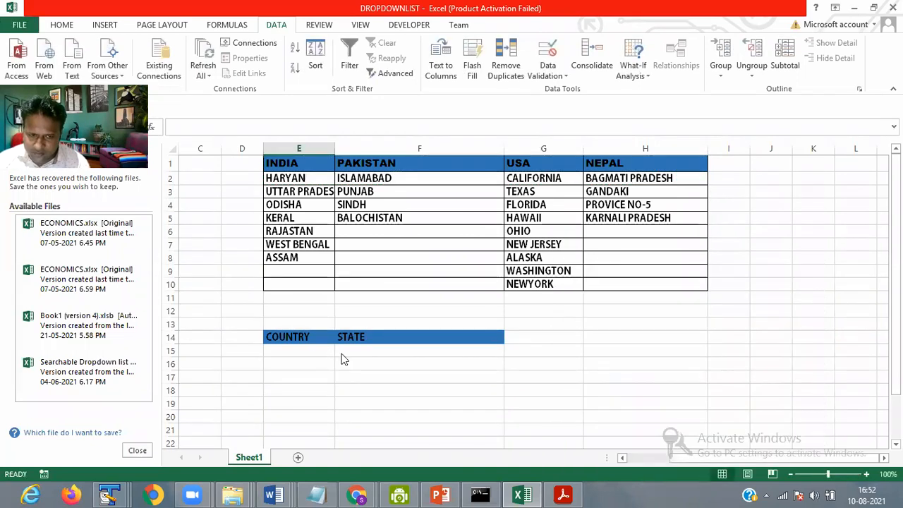
Step: Check the drop-down lists in country cells E15 and E27 without choosing an entry
click(340, 351)
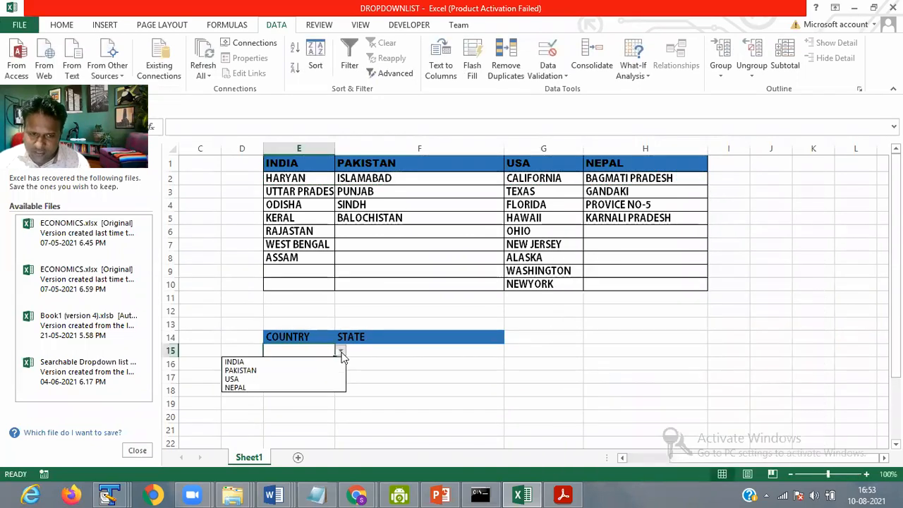
click(394, 350)
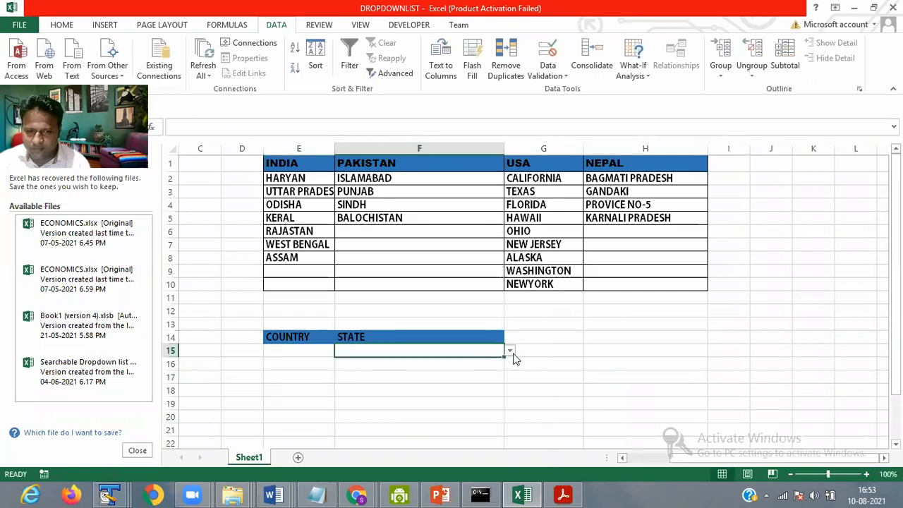
scroll(504, 353, down, 6)
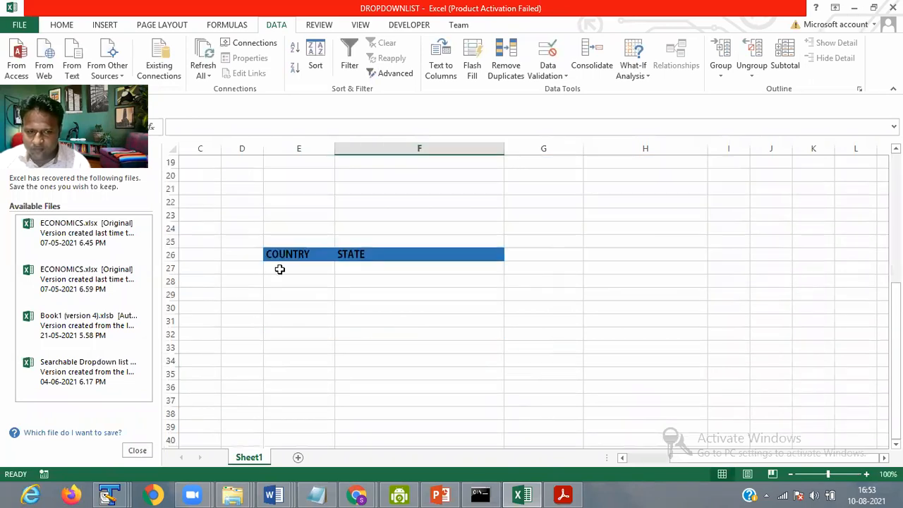
click(279, 269)
scroll(311, 376, up, 4)
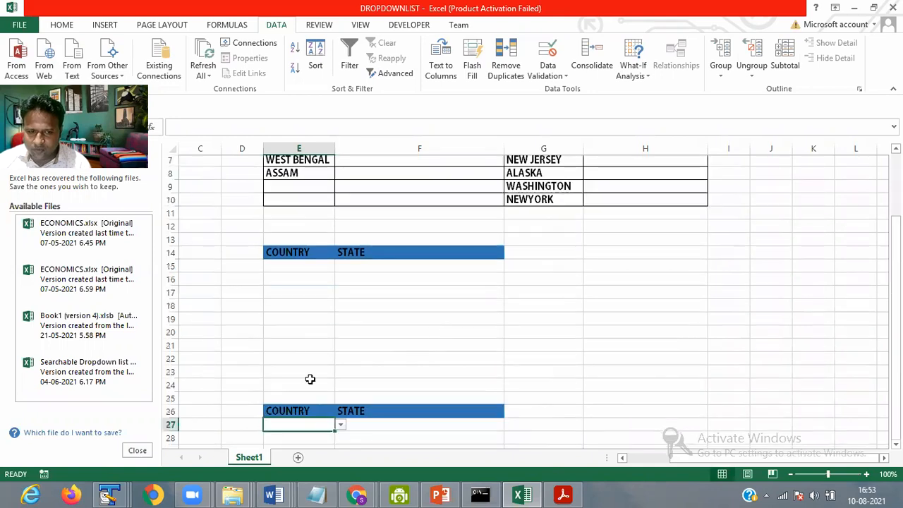
click(341, 428)
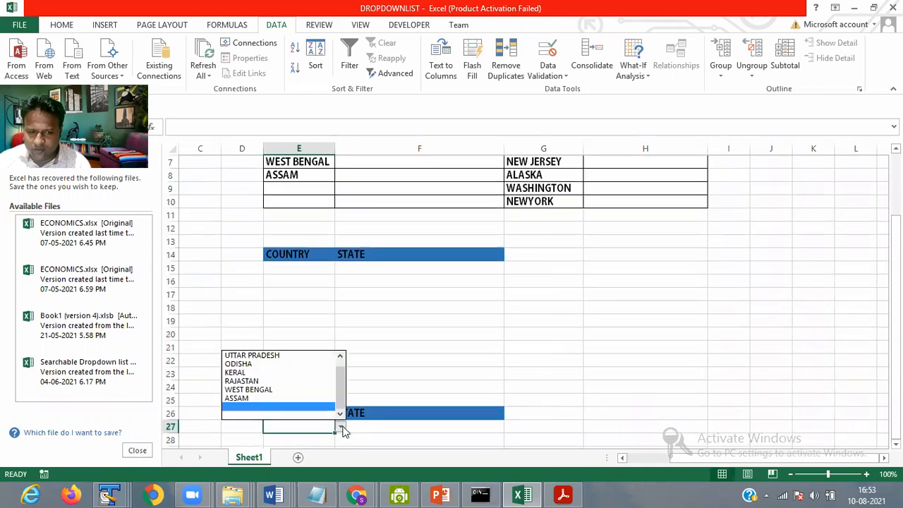
click(398, 345)
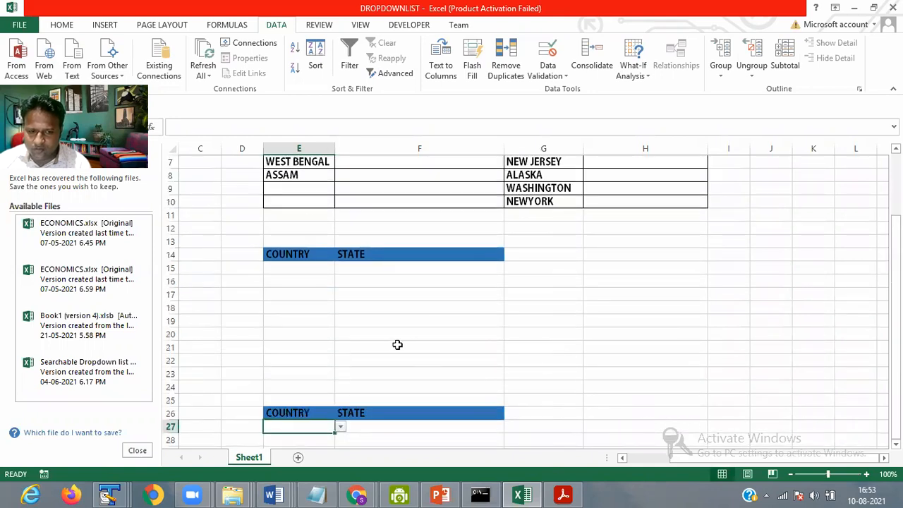
scroll(305, 192, down, 2)
click(304, 189)
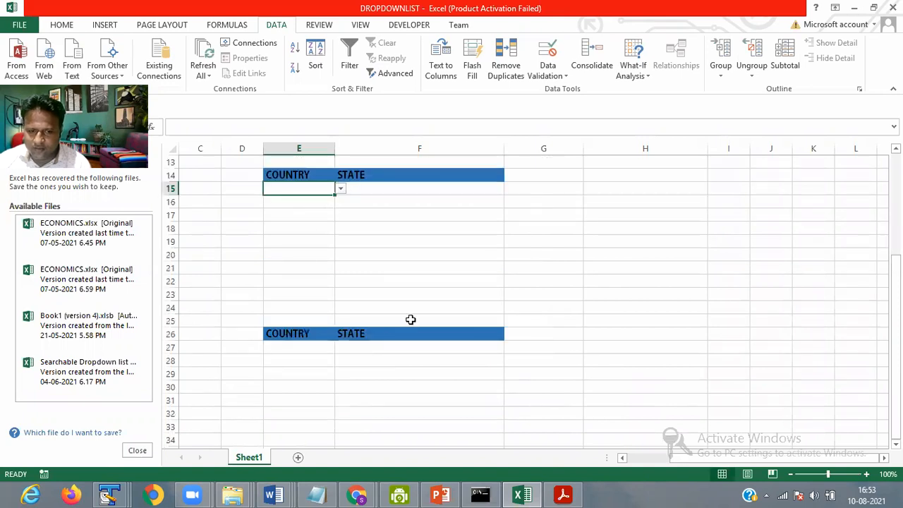
scroll(407, 321, down, 3)
drag(370, 352, 364, 362)
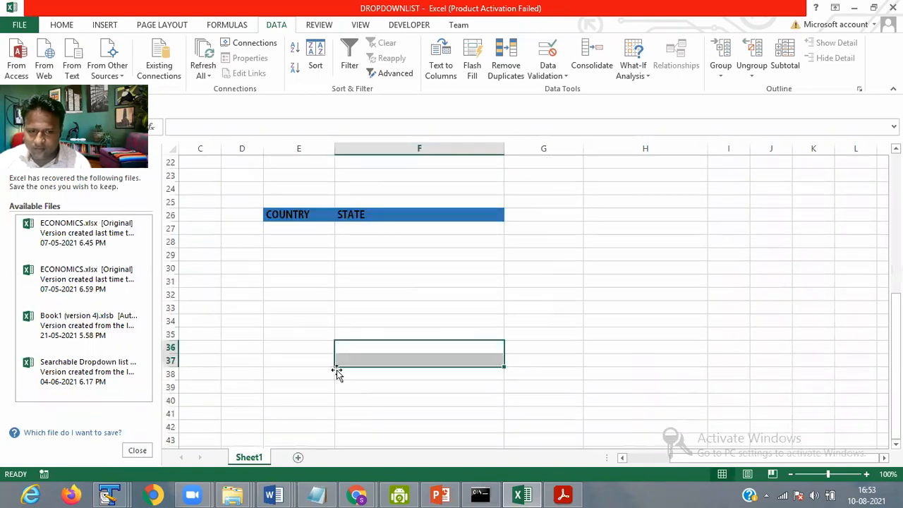
click(287, 346)
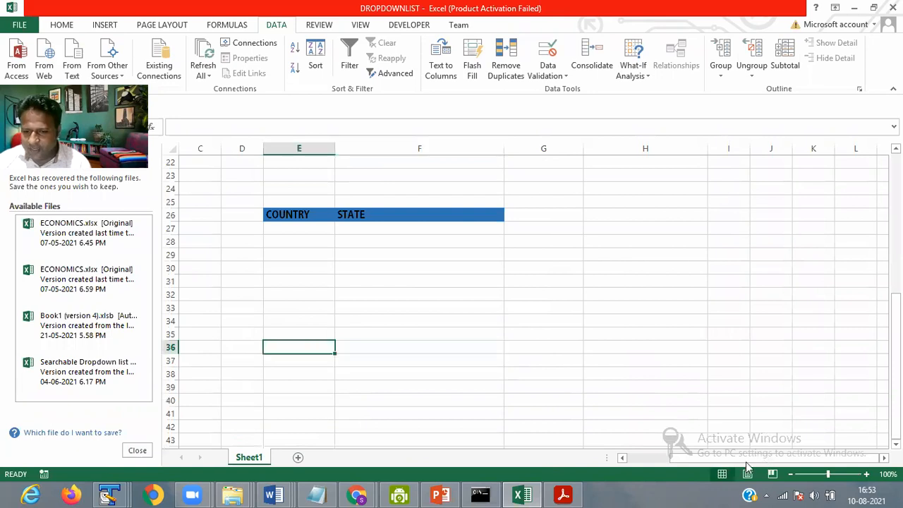
Step: Copy the full OFFSET/MATCH/COUNTA source formula from B23's data validation and close the settings without changes
scroll(302, 290, left, 2)
scroll(303, 290, up, 1)
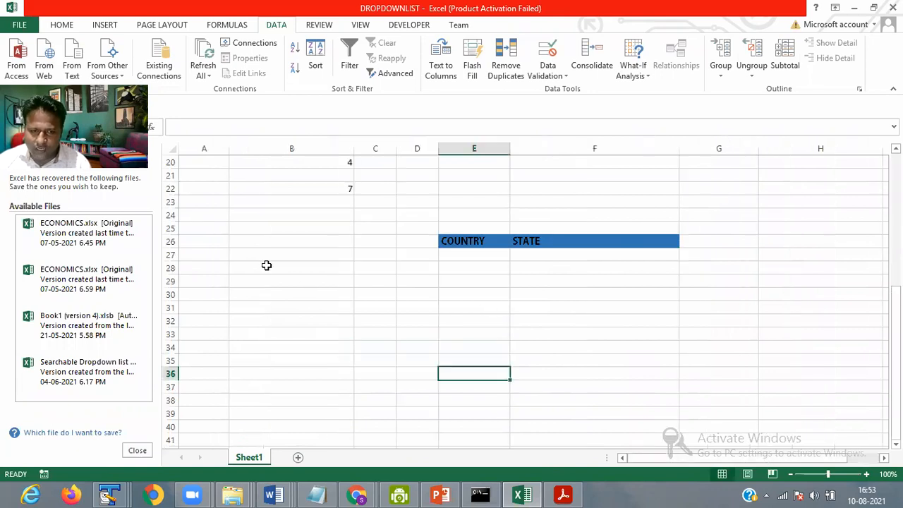
scroll(267, 265, up, 5)
scroll(257, 277, up, 2)
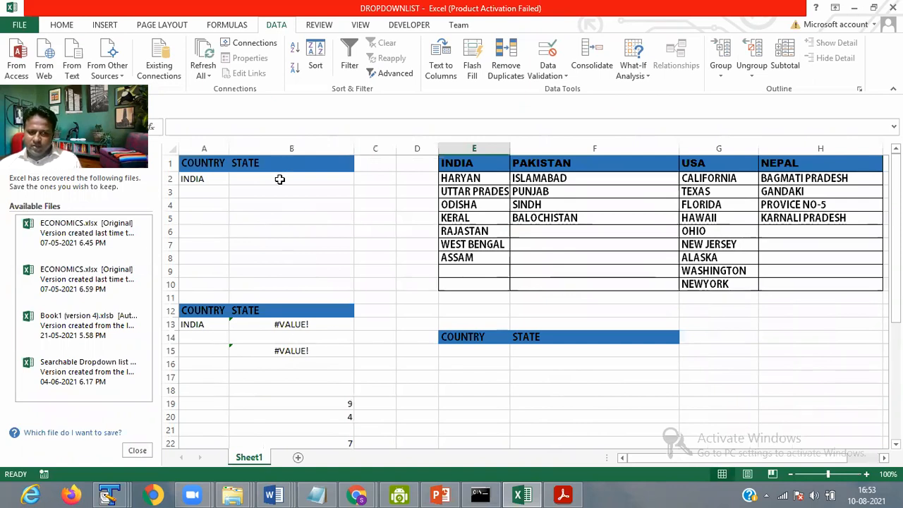
click(356, 185)
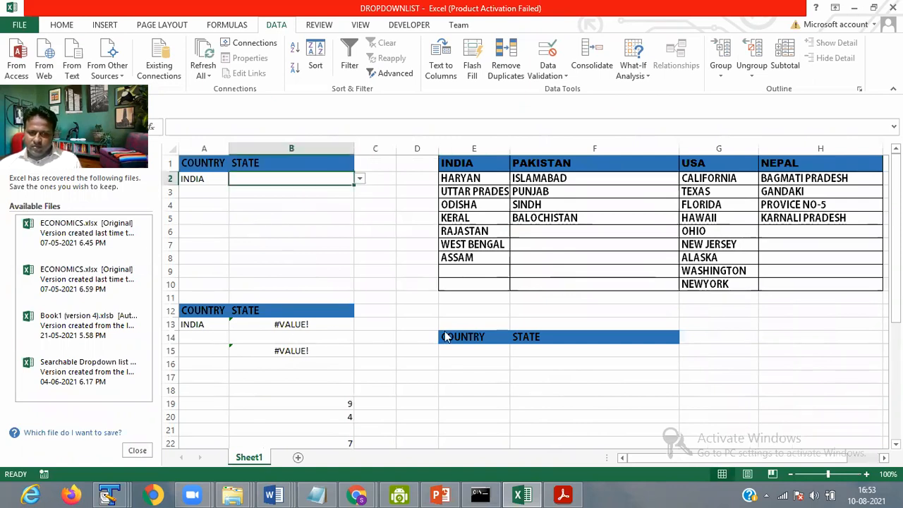
scroll(314, 395, down, 2)
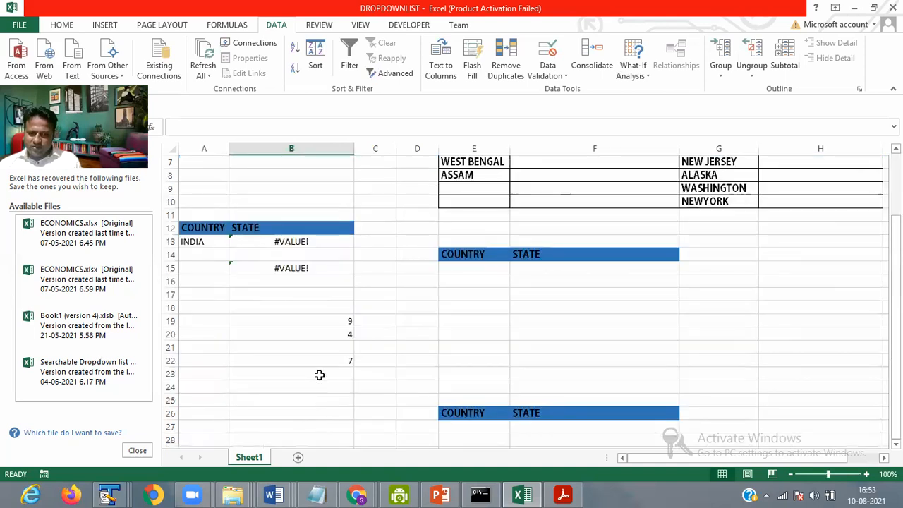
click(565, 75)
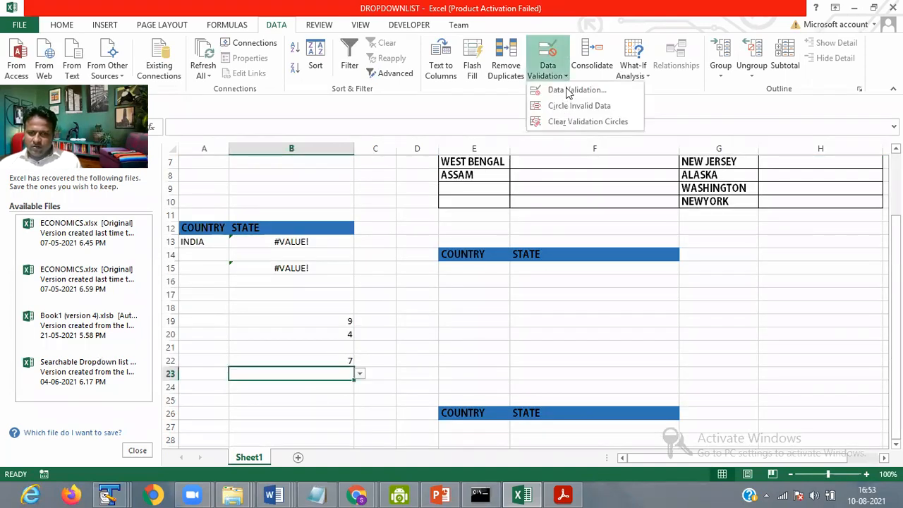
click(570, 90)
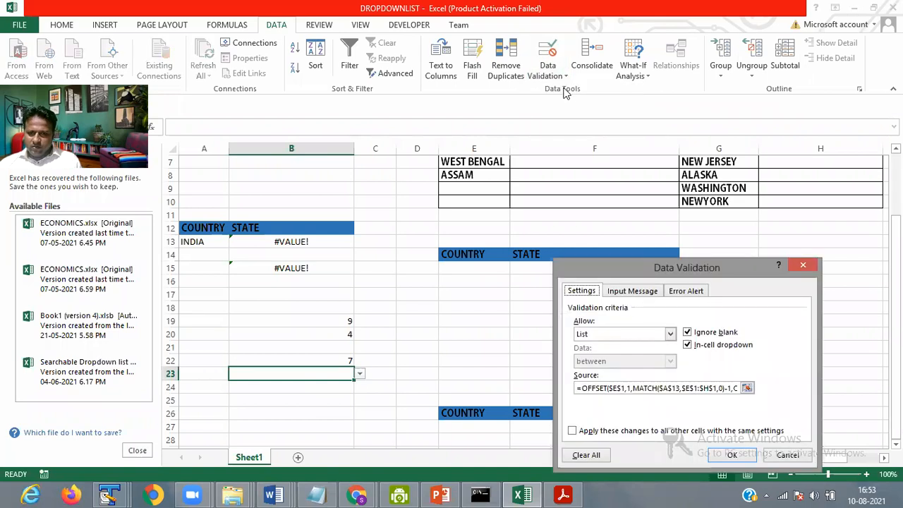
click(577, 389)
key(End)
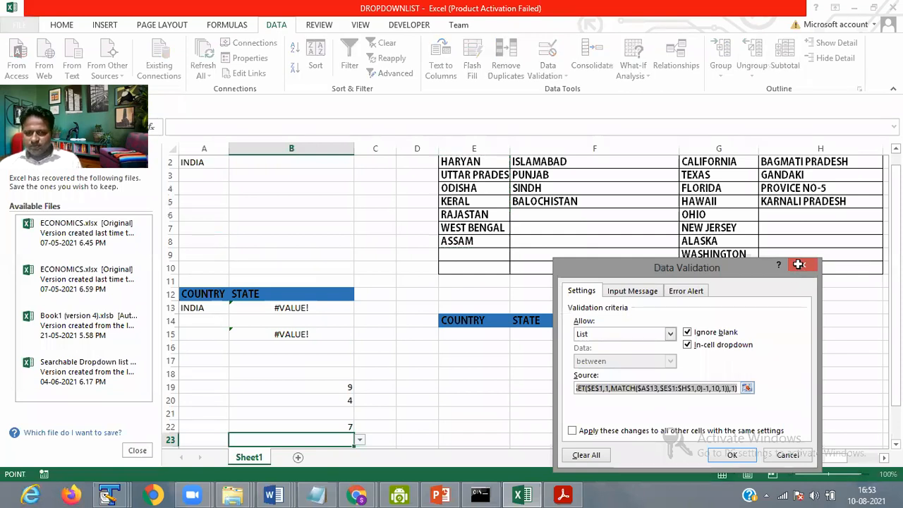
click(799, 265)
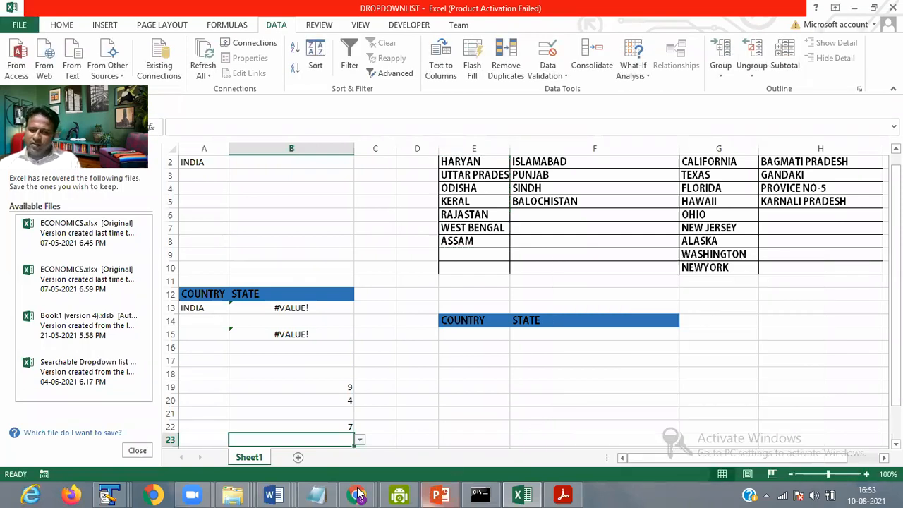
Step: Switch to WhatsApp Web and send the copied OFFSET/MATCH/COUNTA formula to the Learing Tree Pgdca-2 group
mouse_move(358, 494)
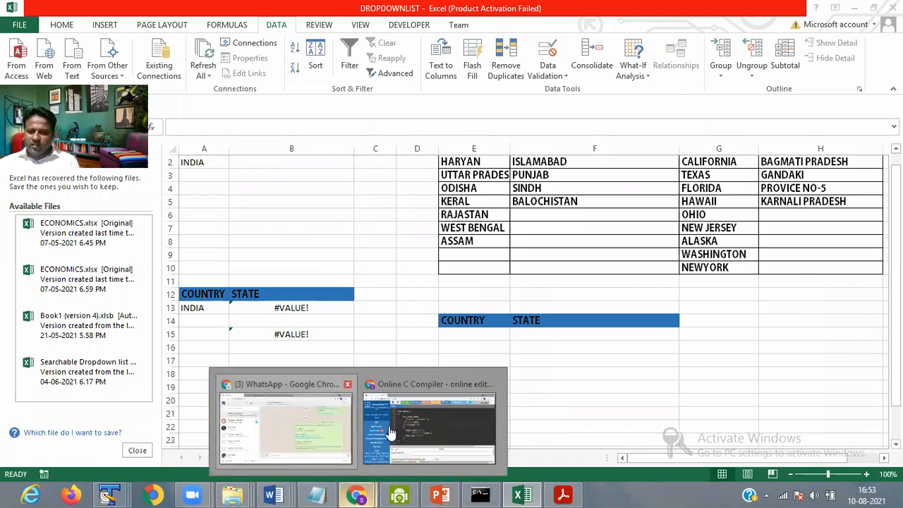
click(310, 431)
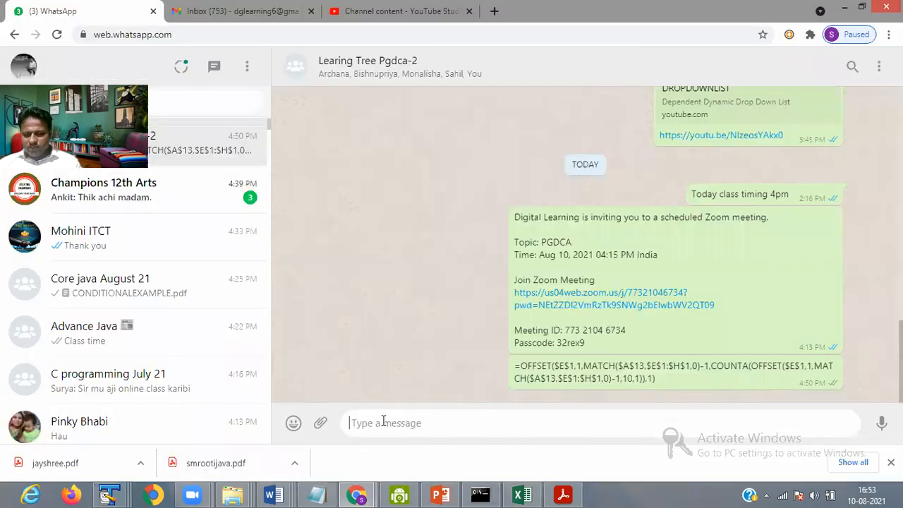
key(ctrl+v)
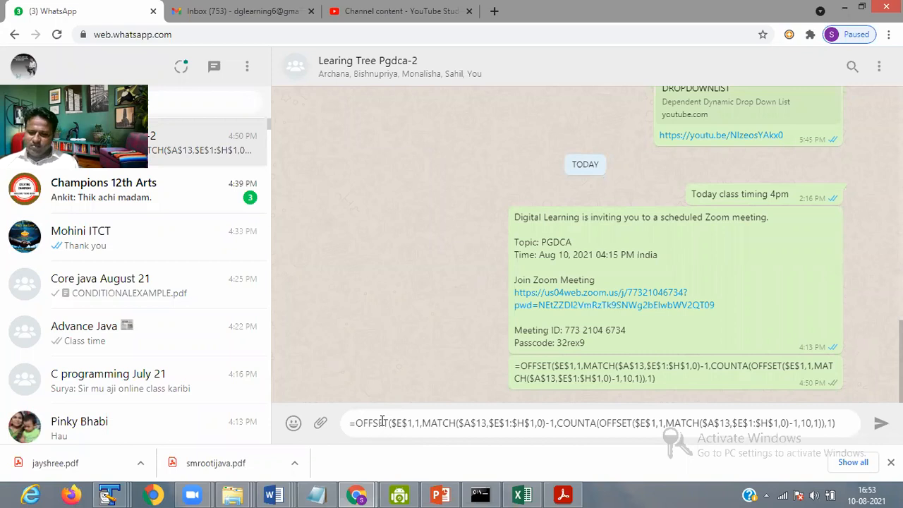
key(Return)
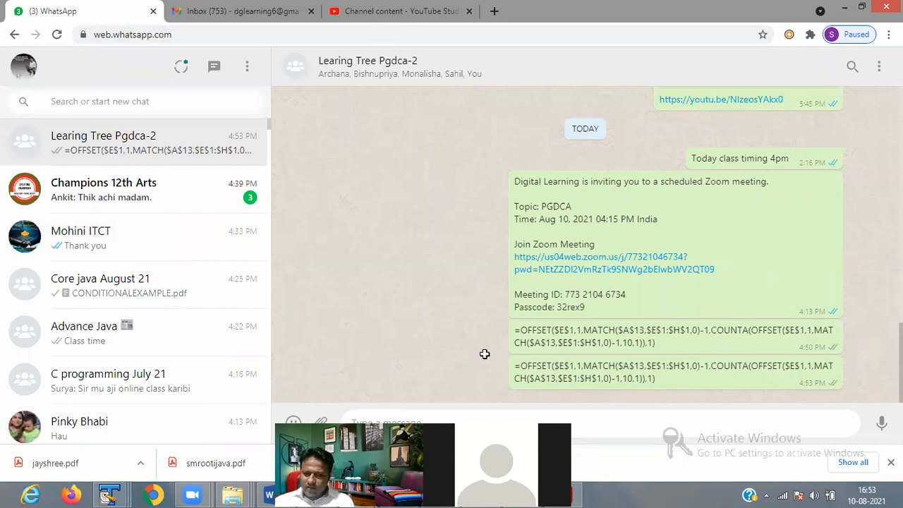
Step: Switch back to the Excel workbook, review the list source in B23's data validation settings and close them without changes
key(alt+Tab)
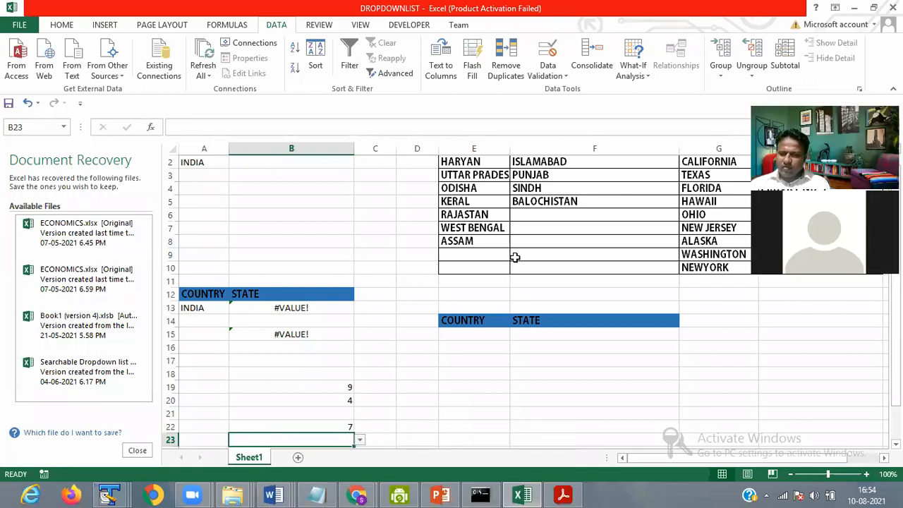
scroll(357, 411, down, 1)
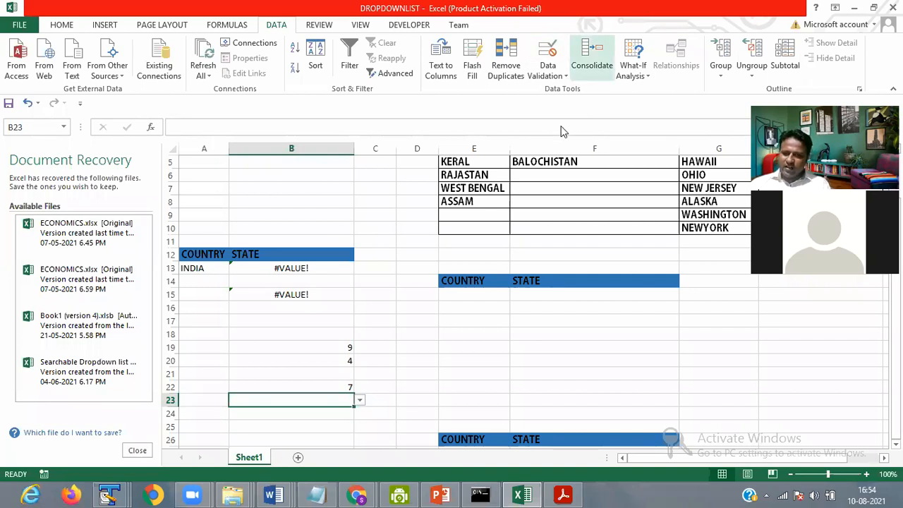
click(549, 70)
click(565, 90)
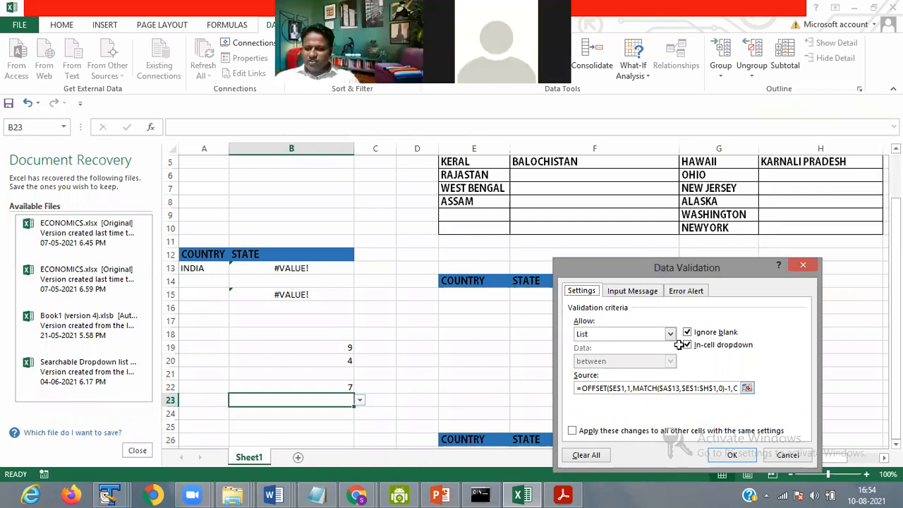
key(Escape)
Step: Review the country and state source table, and inspect the COUNTA formula in cell B22
scroll(662, 315, up, 2)
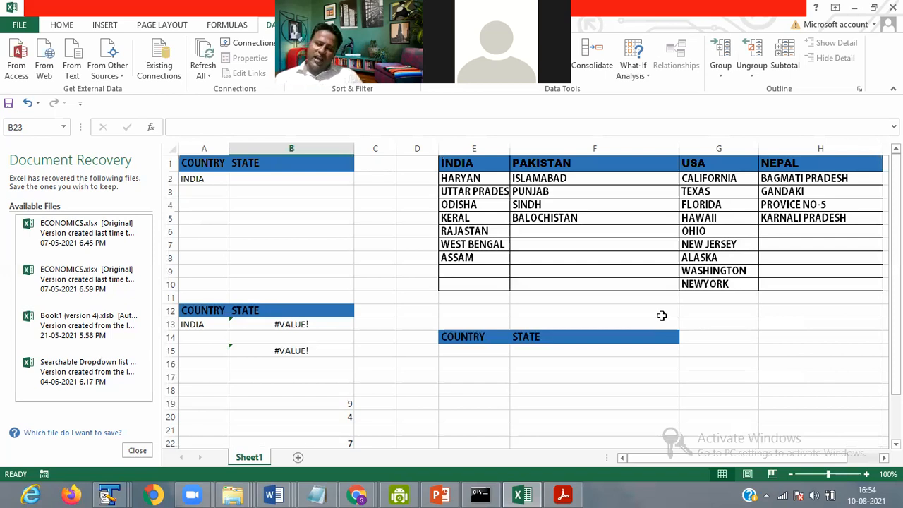
scroll(358, 381, down, 2)
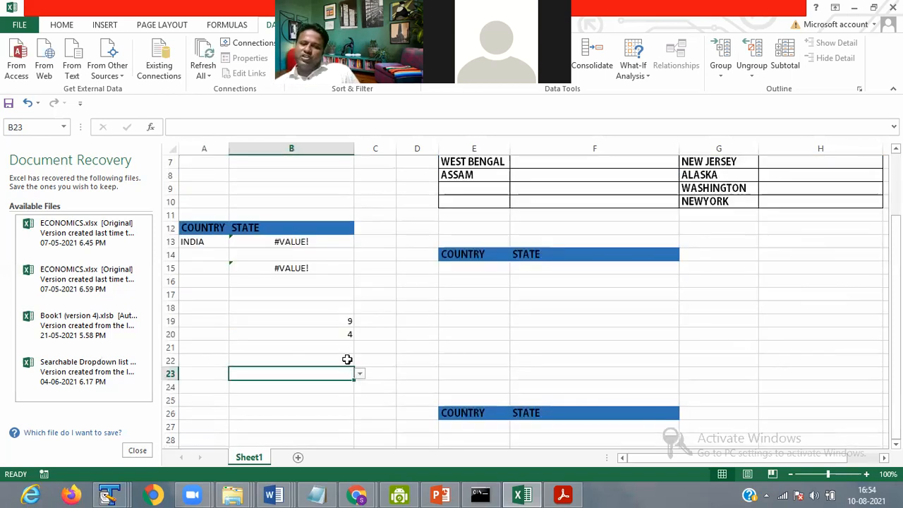
click(314, 363)
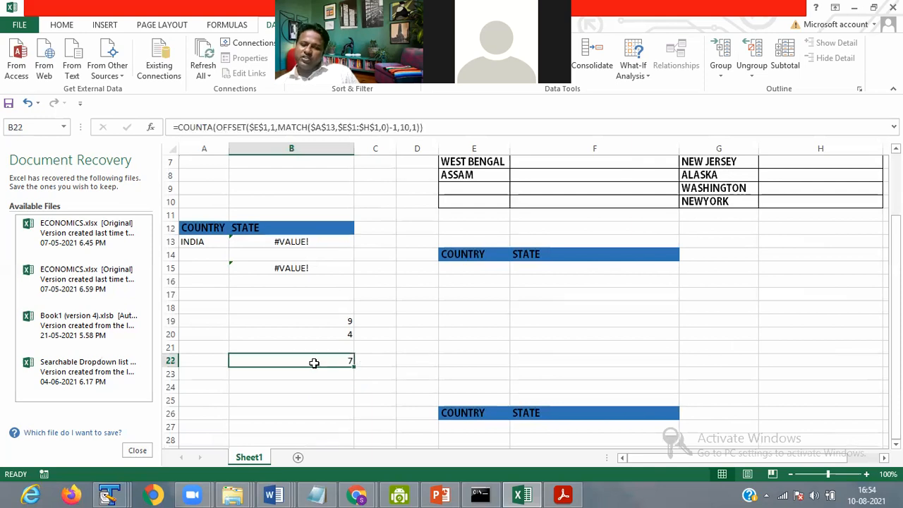